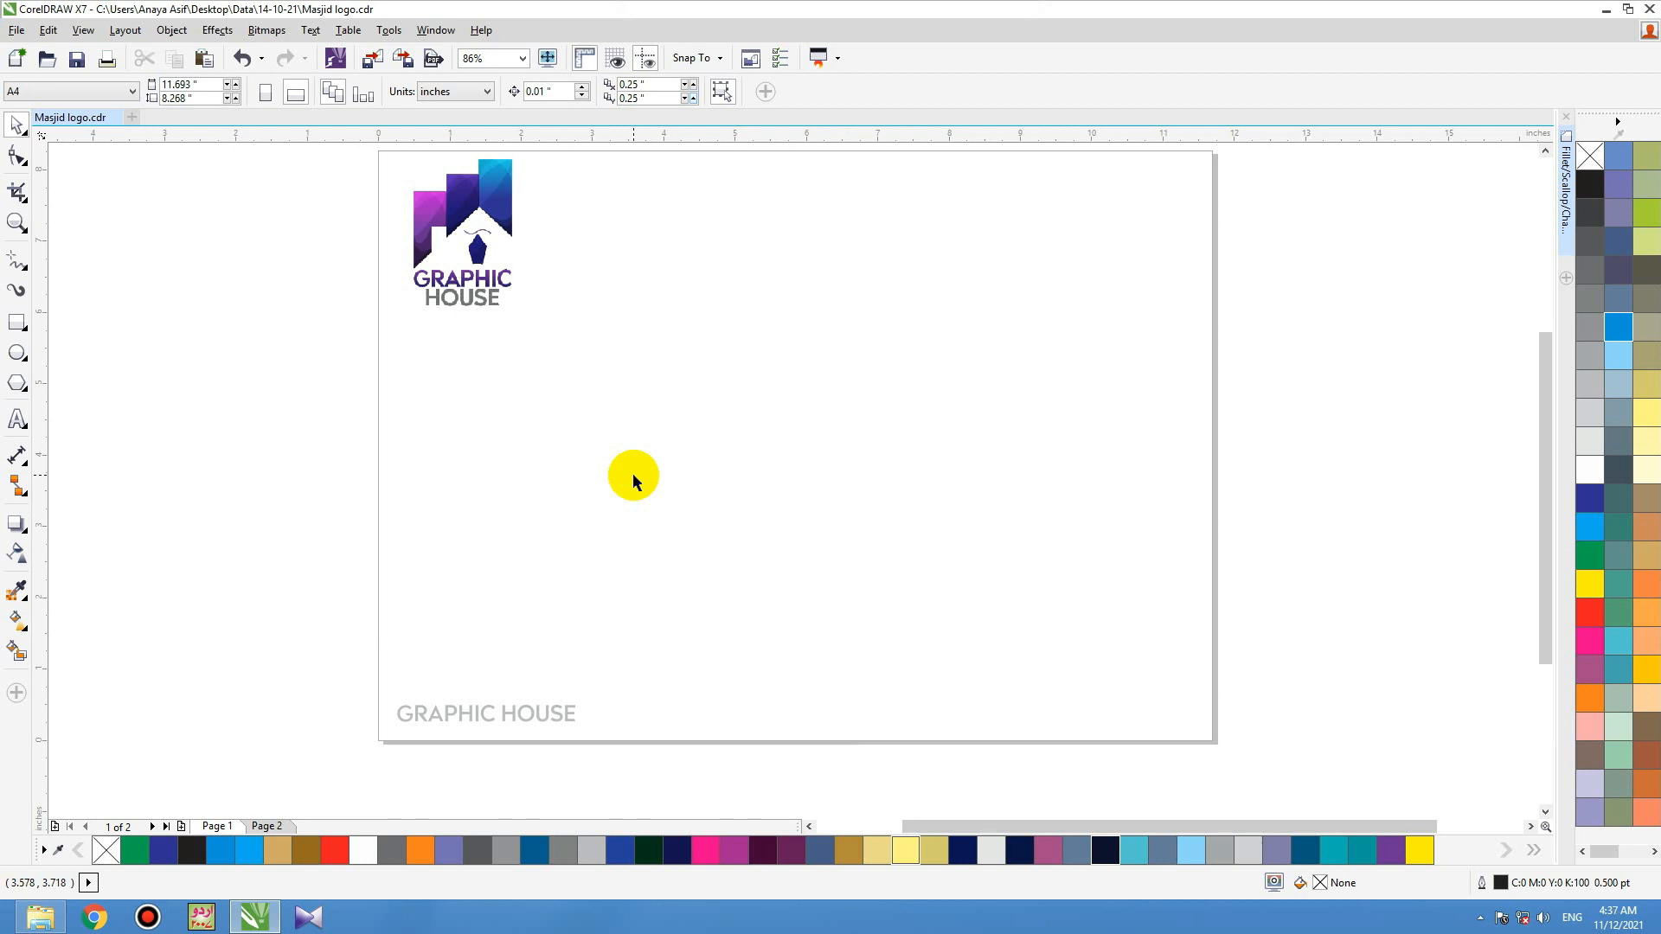
Step: Draw a tall rectangle about 2.11 by 3.96 in at the middle of the page and convert it to curves
click(18, 323)
mouse_move(625, 279)
mouse_down()
mouse_move(686, 496)
mouse_move(776, 560)
mouse_up()
click(17, 128)
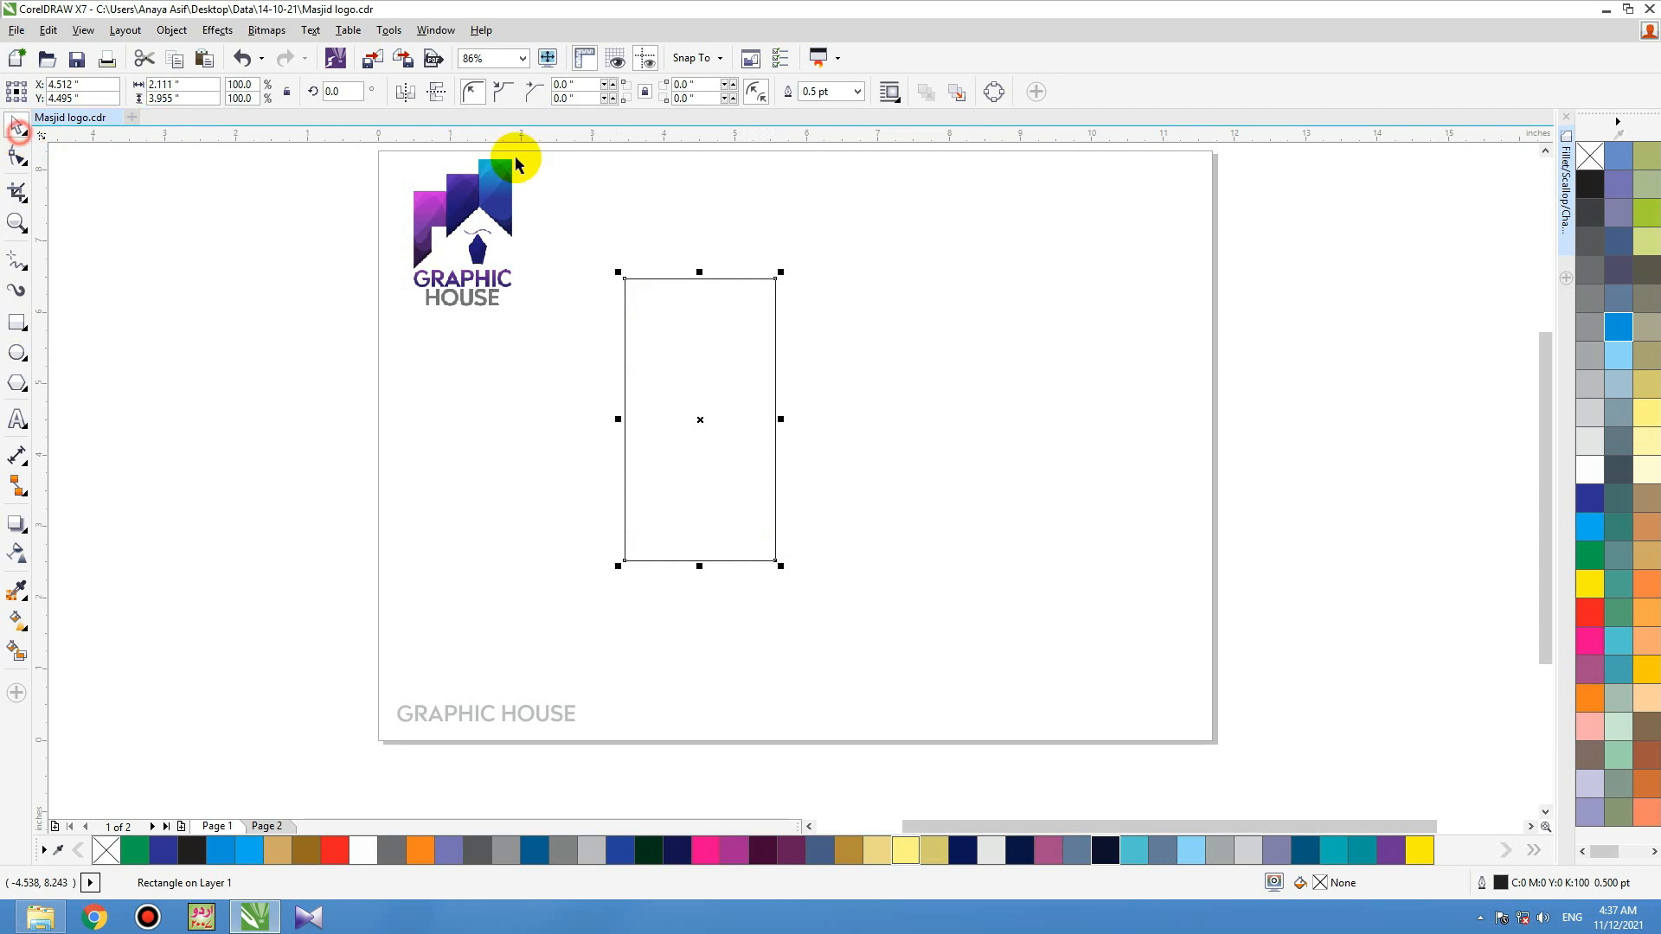
key(z)
drag(593, 256, 842, 569)
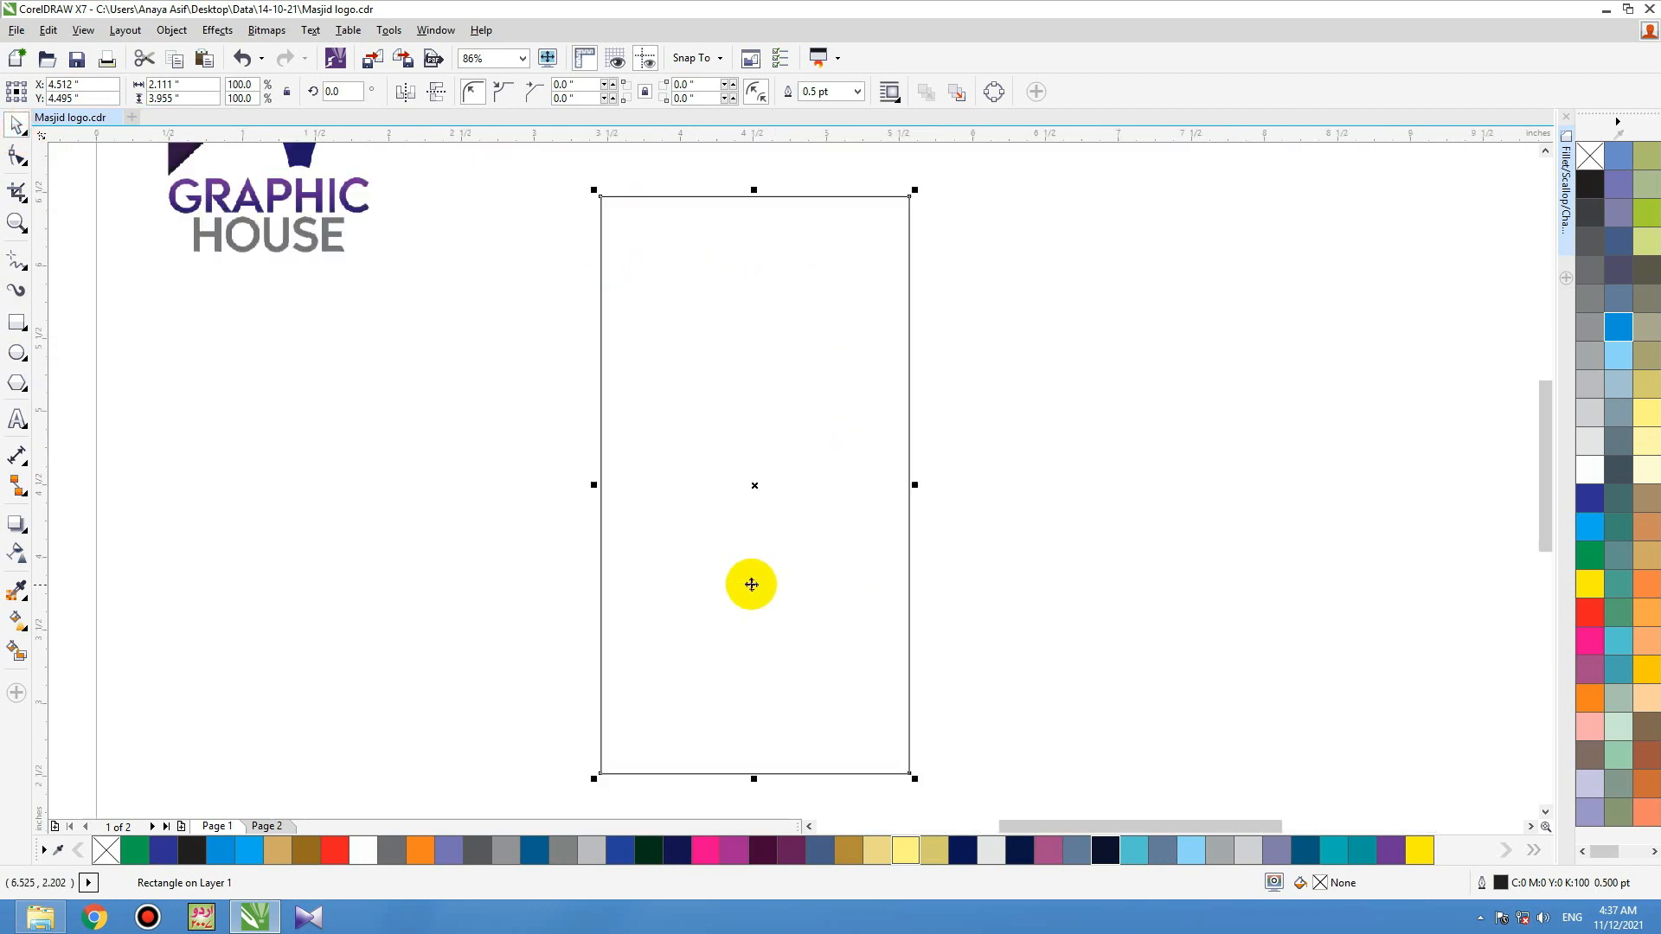
click(14, 162)
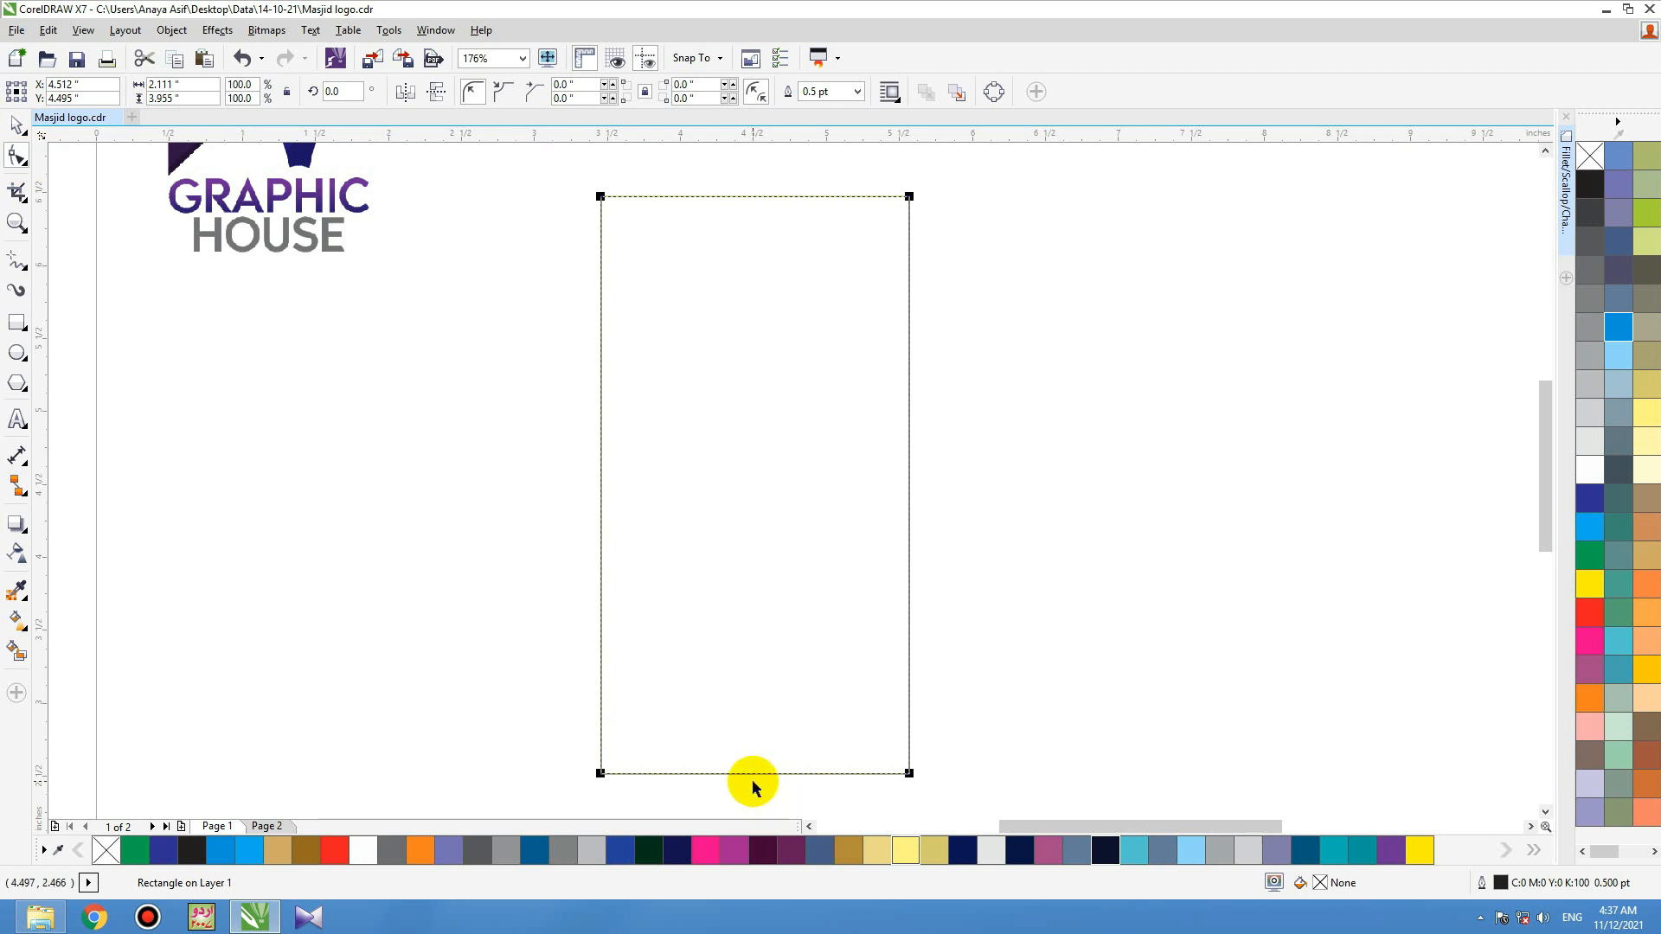
key(ctrl+q)
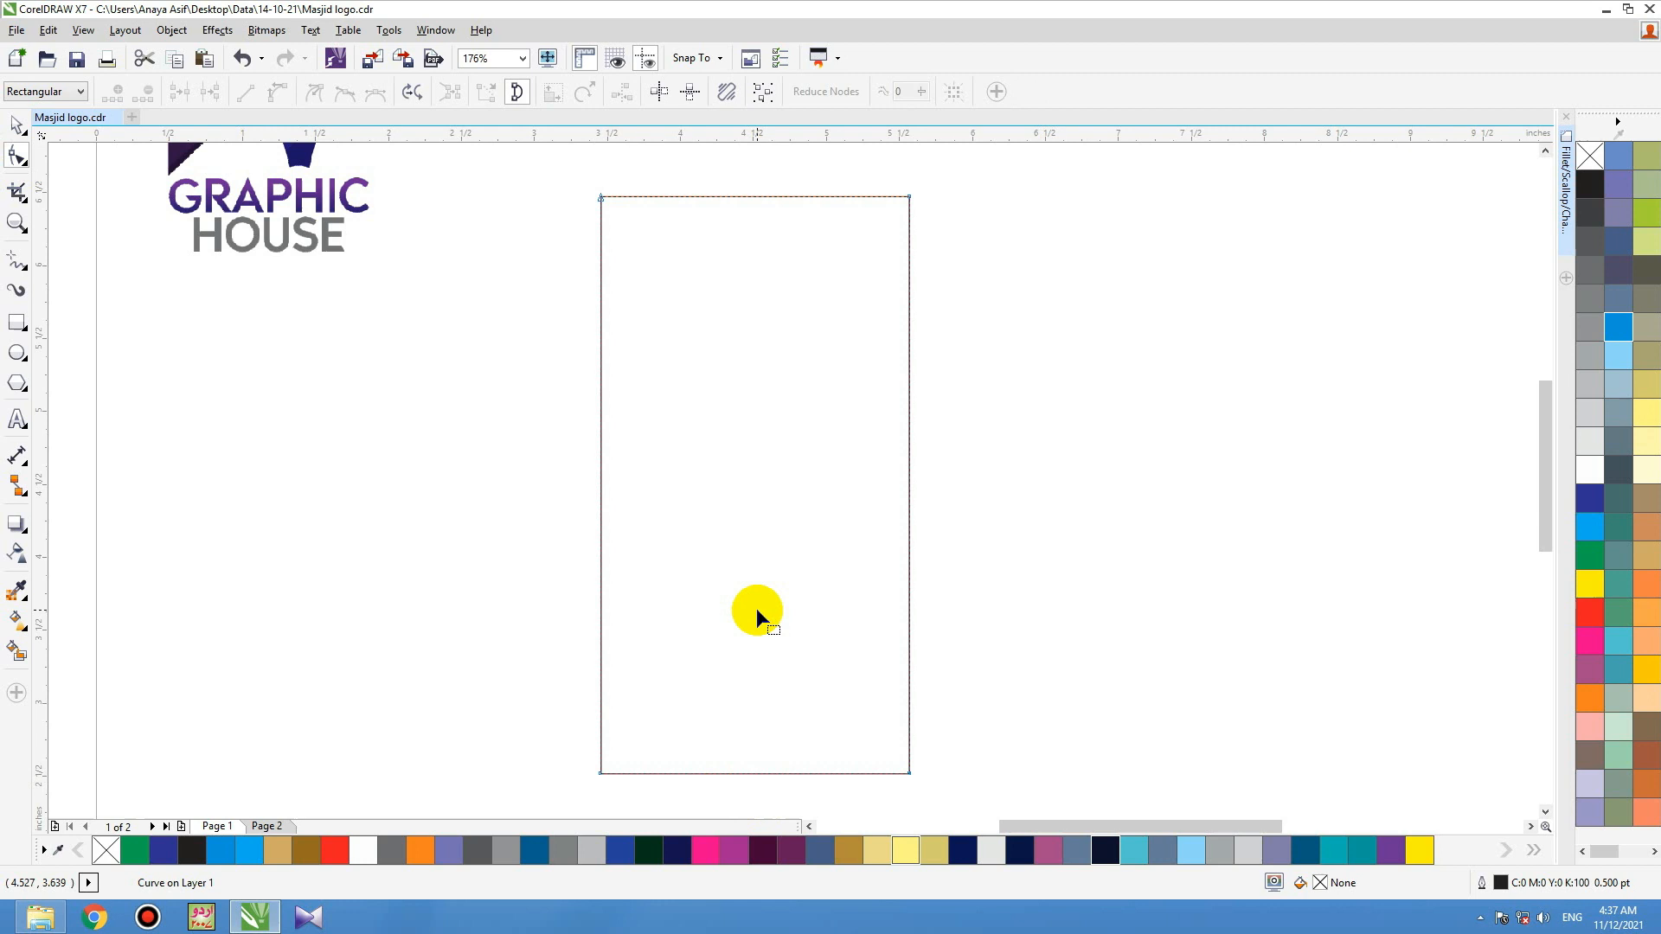
Step: Draw a thin vertical guide rectangle about 0.04 by 5.26 in across the large rectangle and centre it horizontally on that shape
scroll(756, 609, down, 3)
click(17, 322)
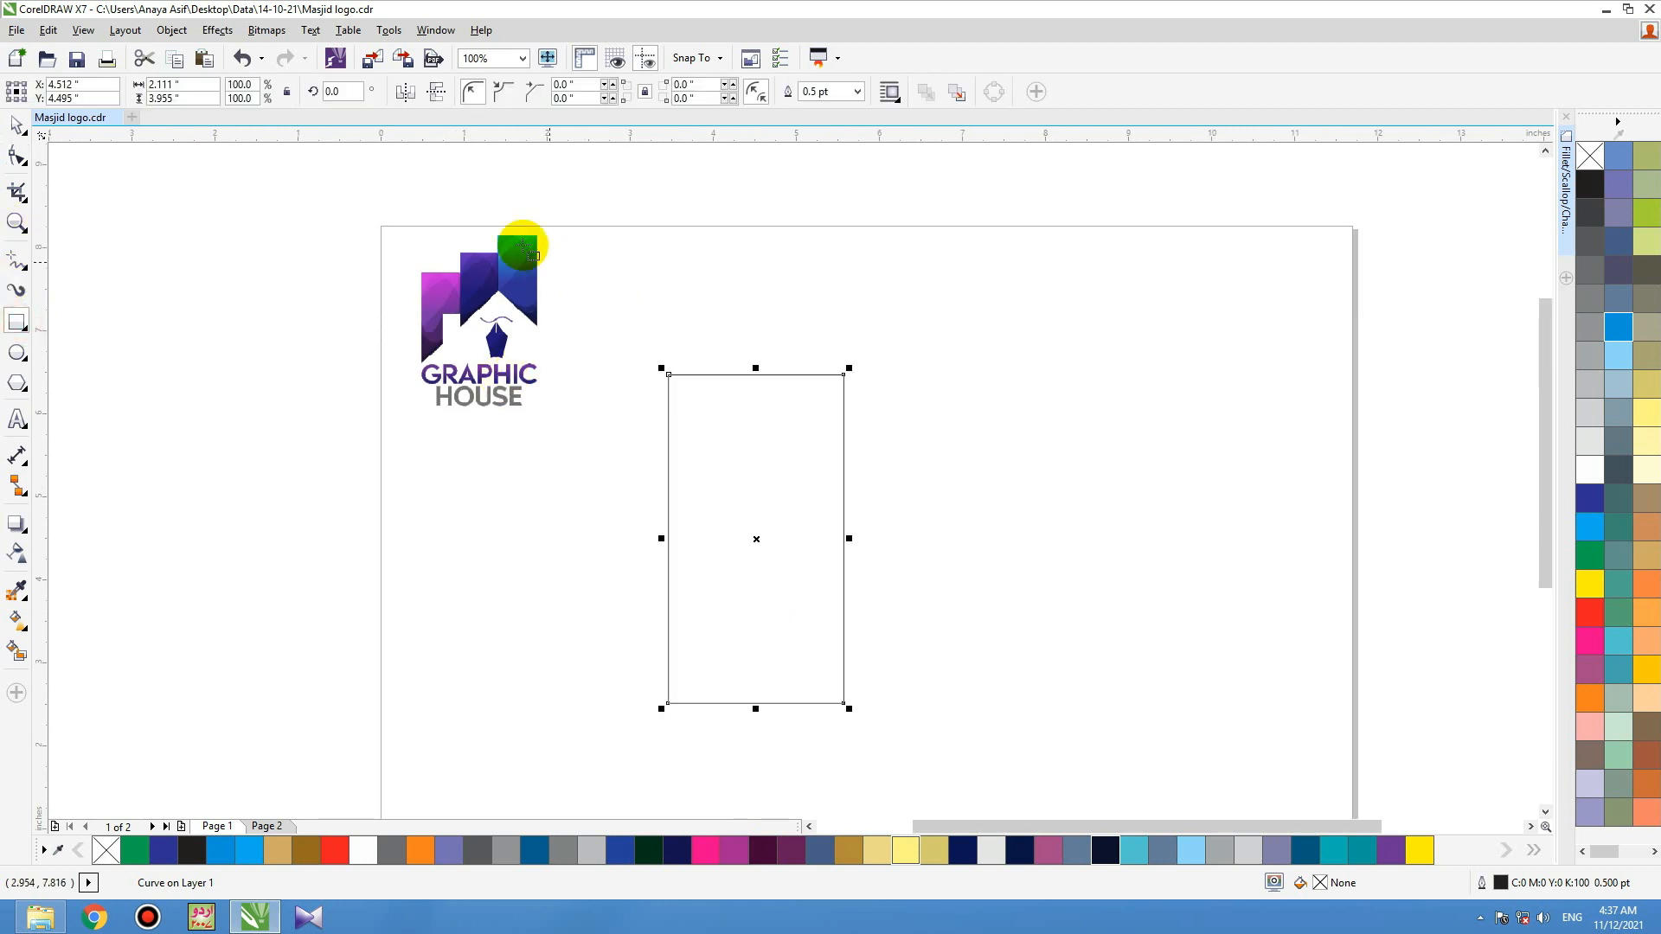
drag(754, 317, 756, 750)
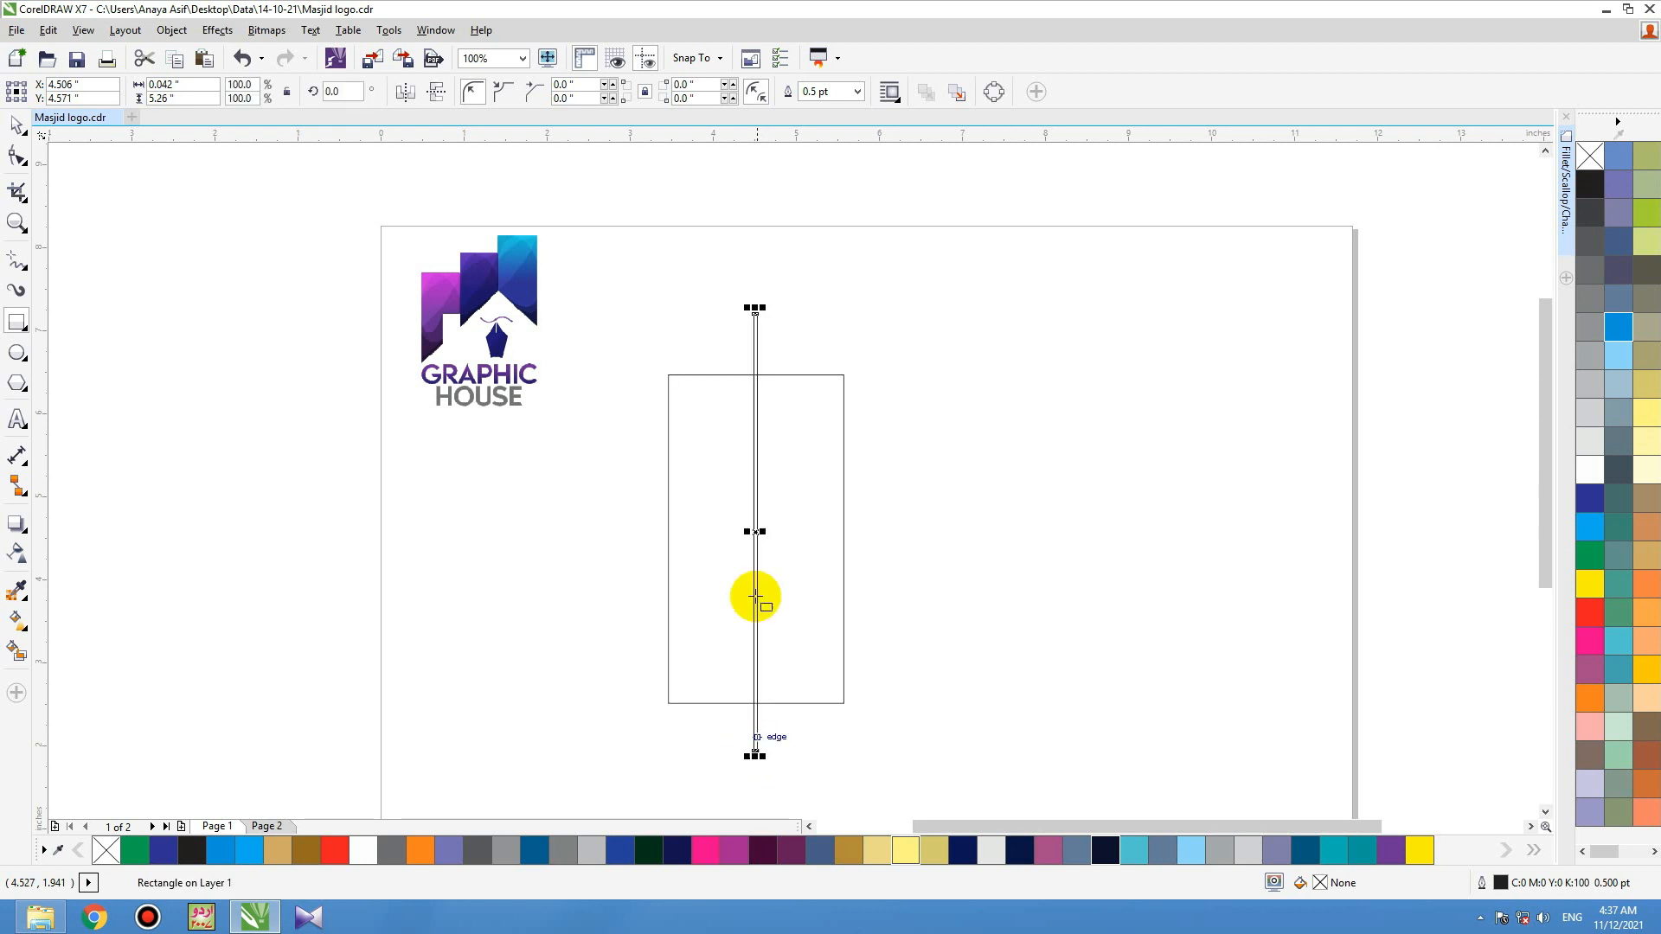
shift+click(796, 375)
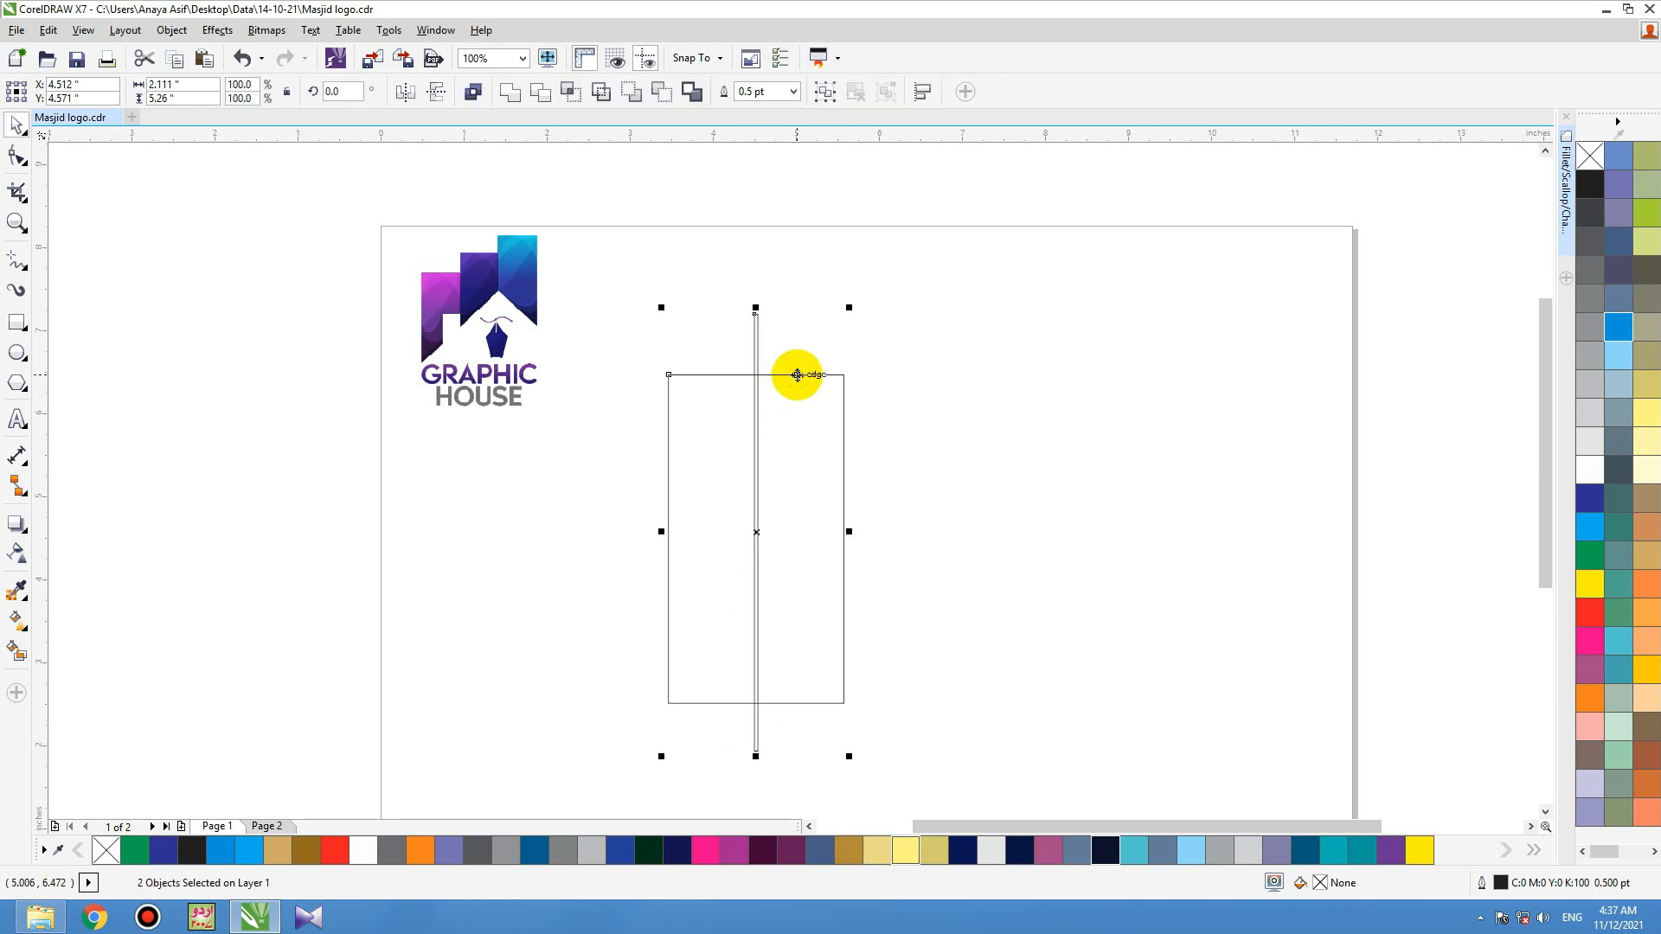
click(940, 488)
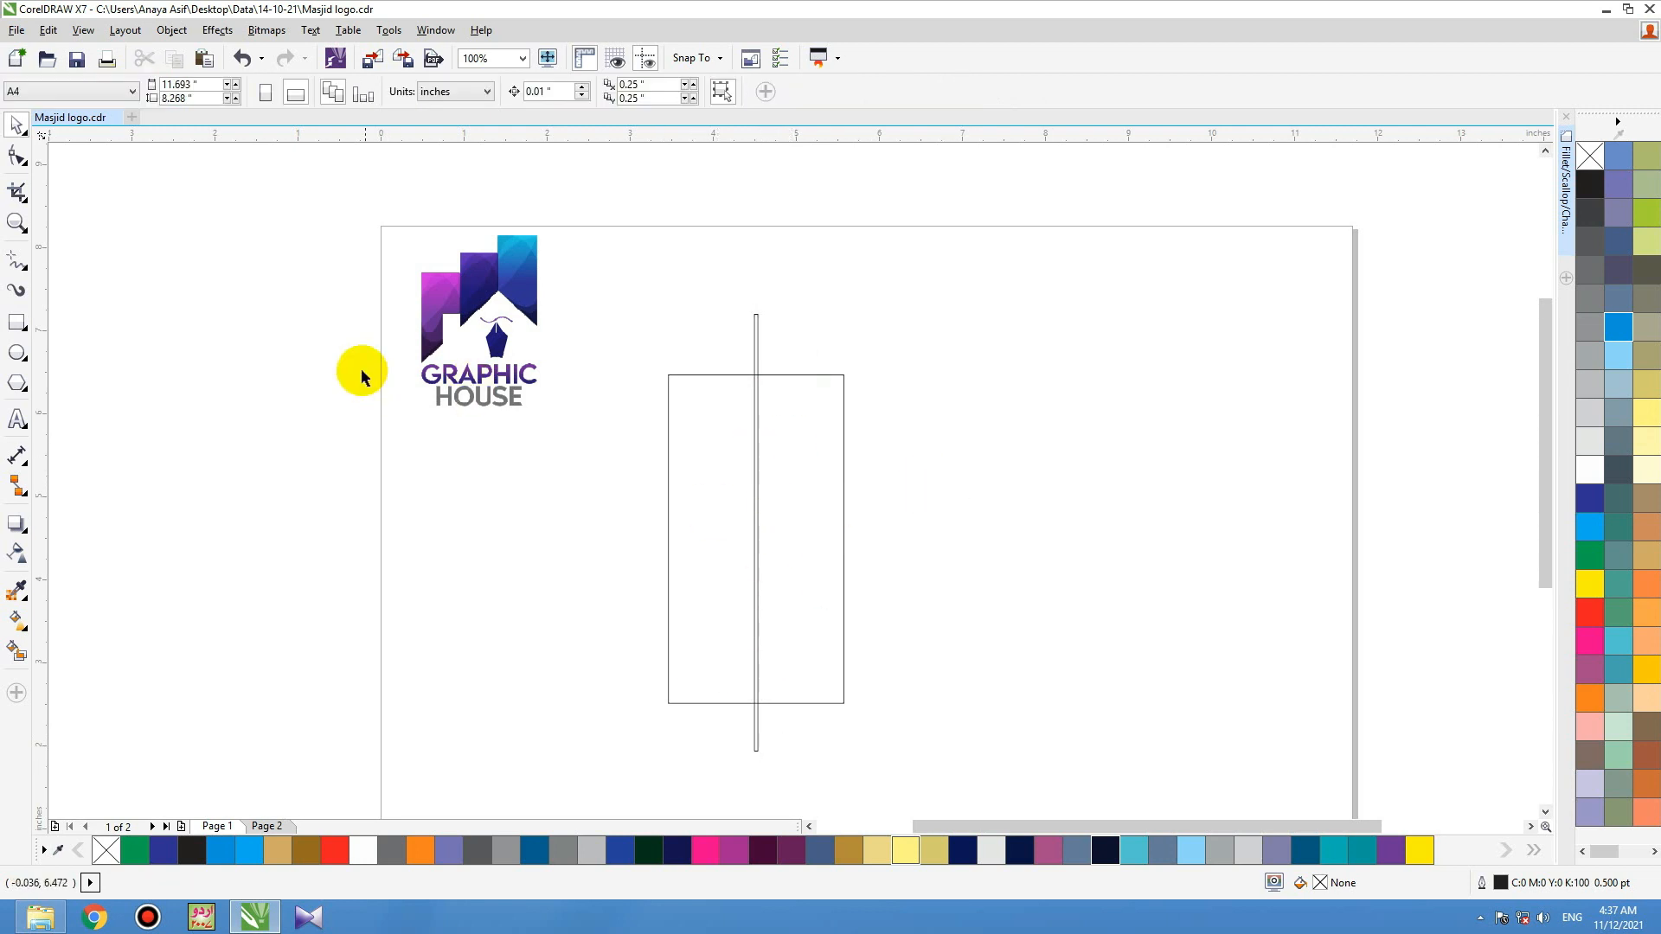
Step: Add a node where the guide crosses the rectangle's bottom edge and pull it down into a point, making the shape about 4.53 in tall
key(F2)
drag(818, 680, 748, 725)
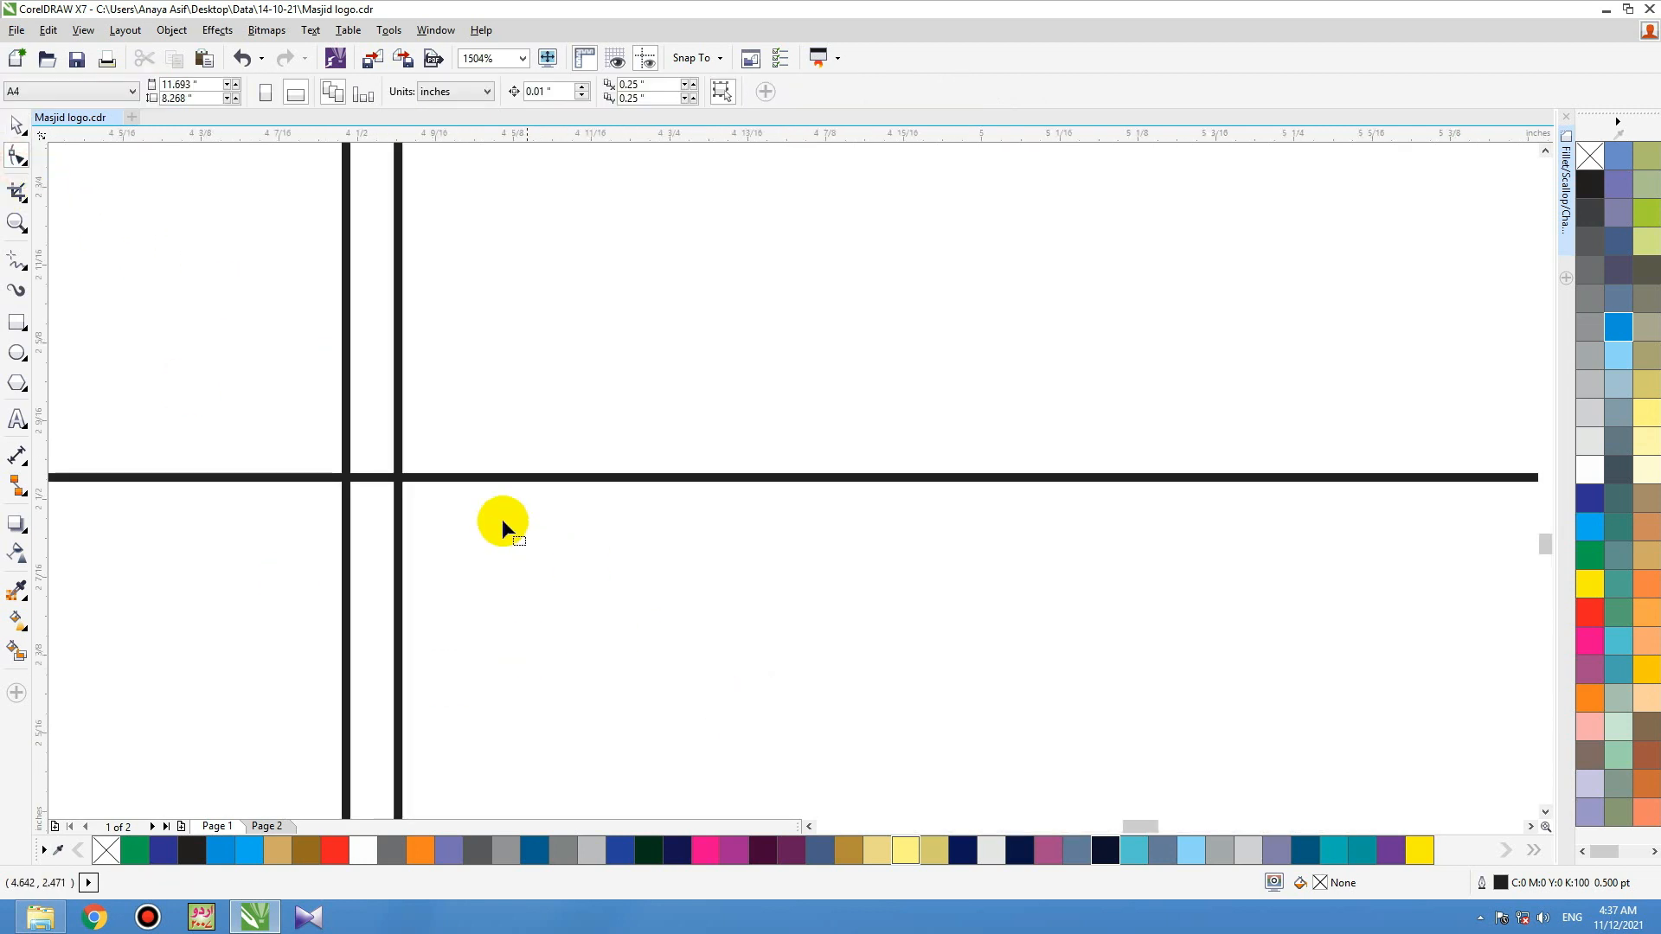
click(372, 477)
scroll(651, 496, down, 3)
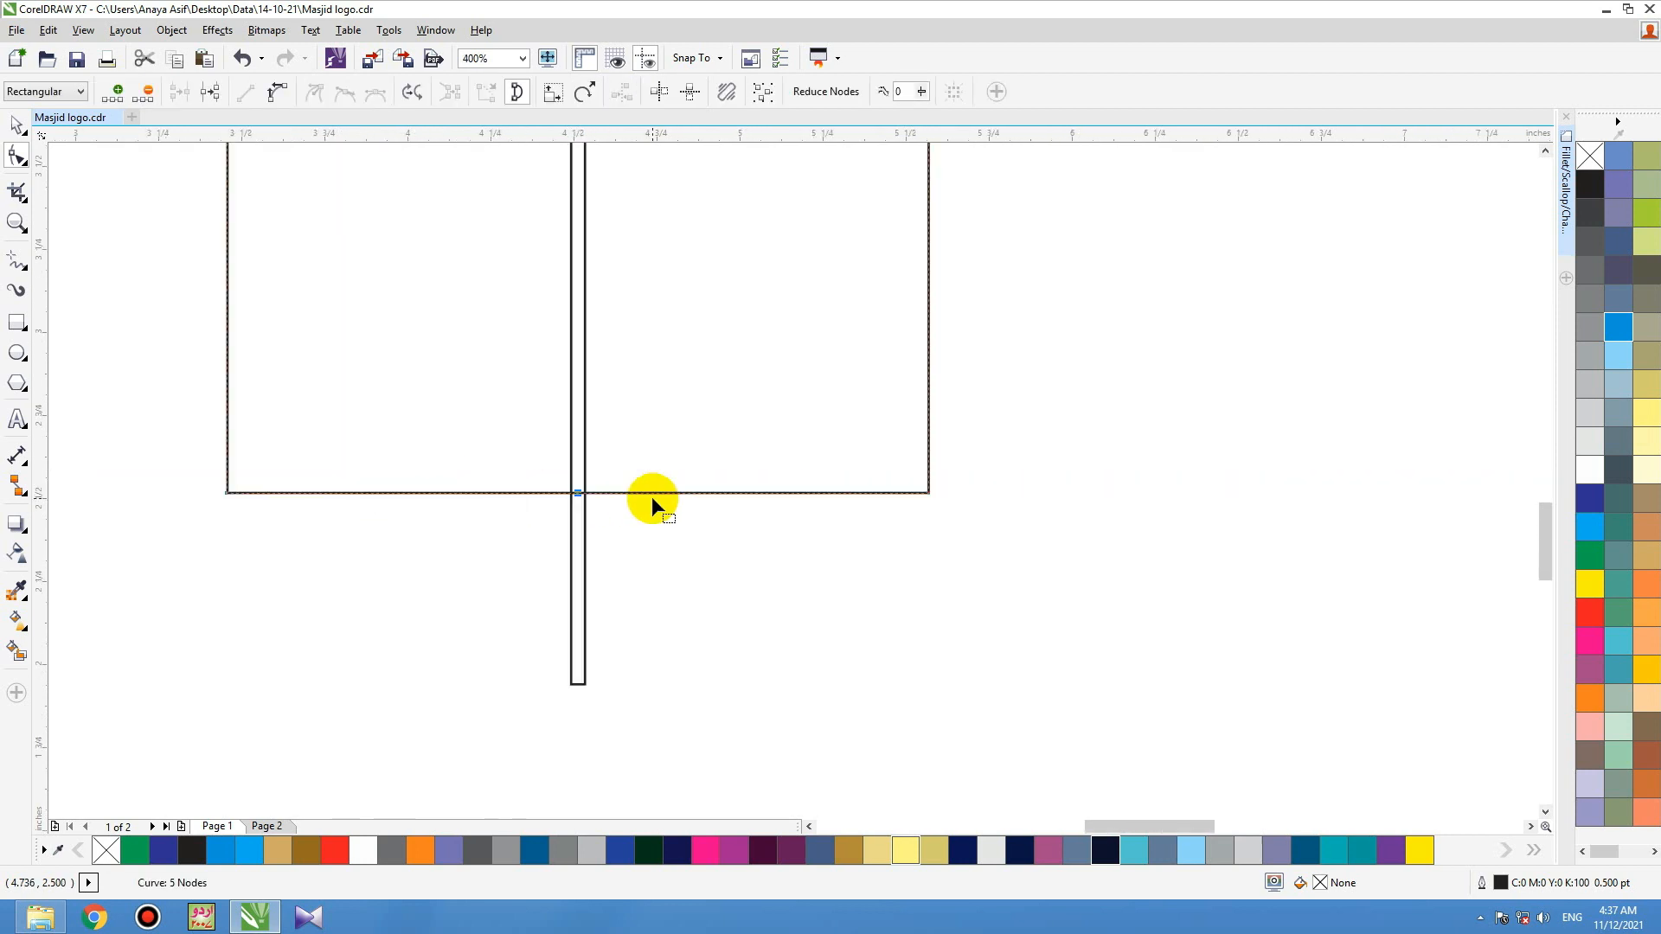
scroll(651, 496, down, 1)
drag(614, 499, 615, 592)
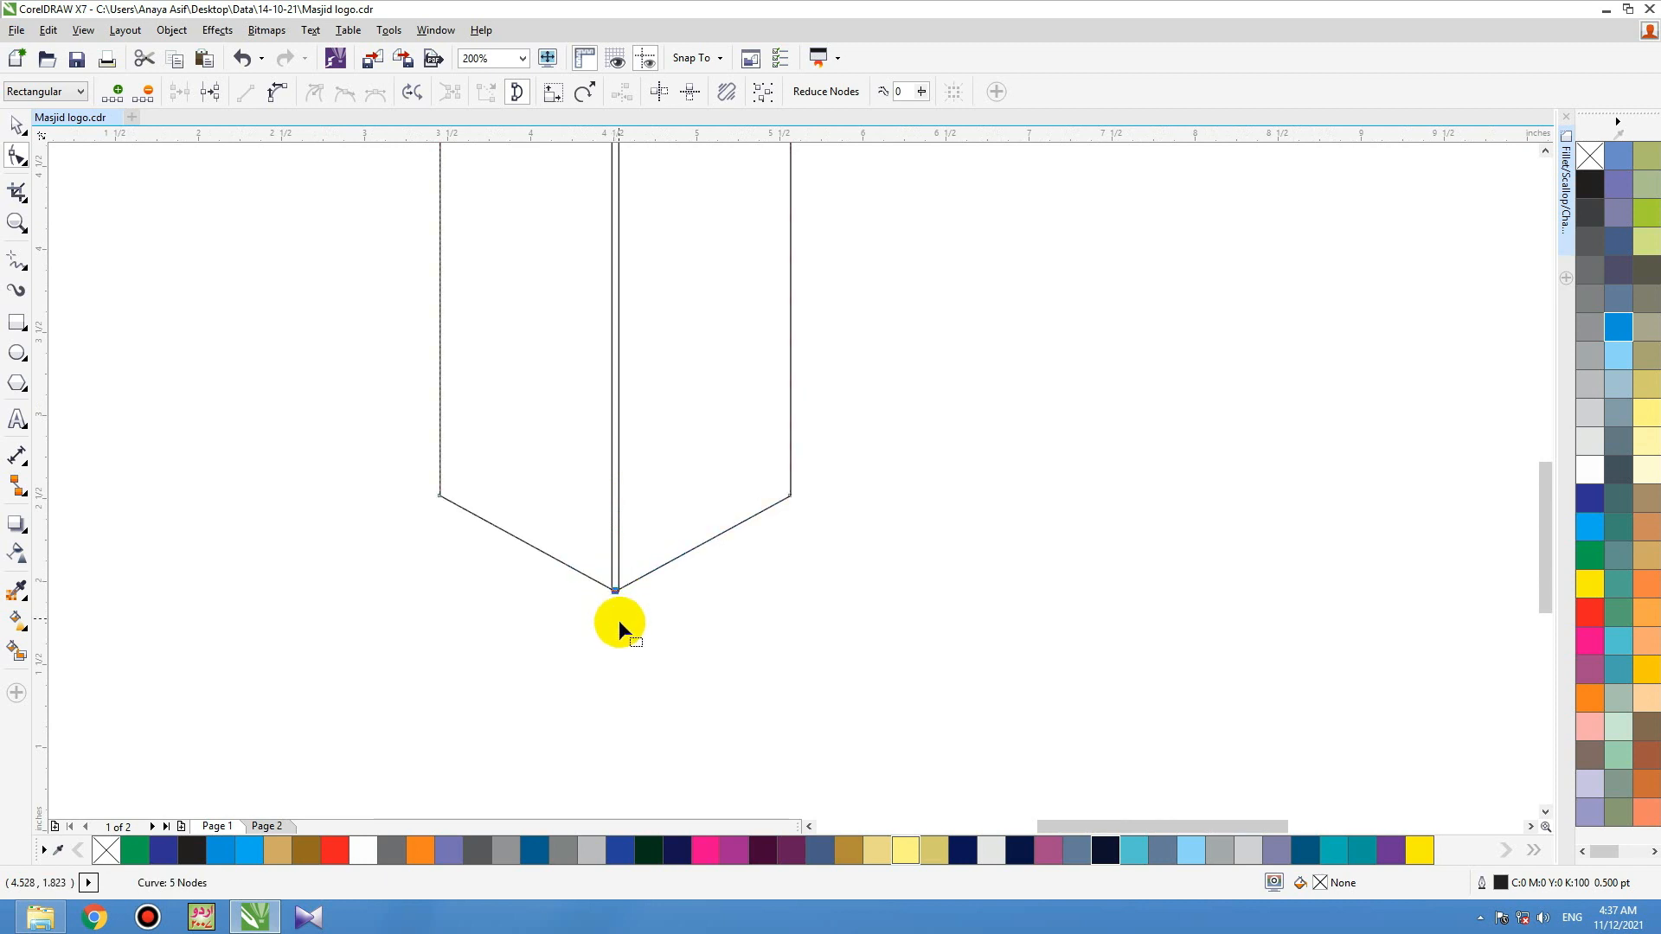
Step: Delete the thin vertical guide rectangle and select the pointed shape
key(space)
click(617, 518)
key(Delete)
click(644, 566)
scroll(682, 541, down, 1)
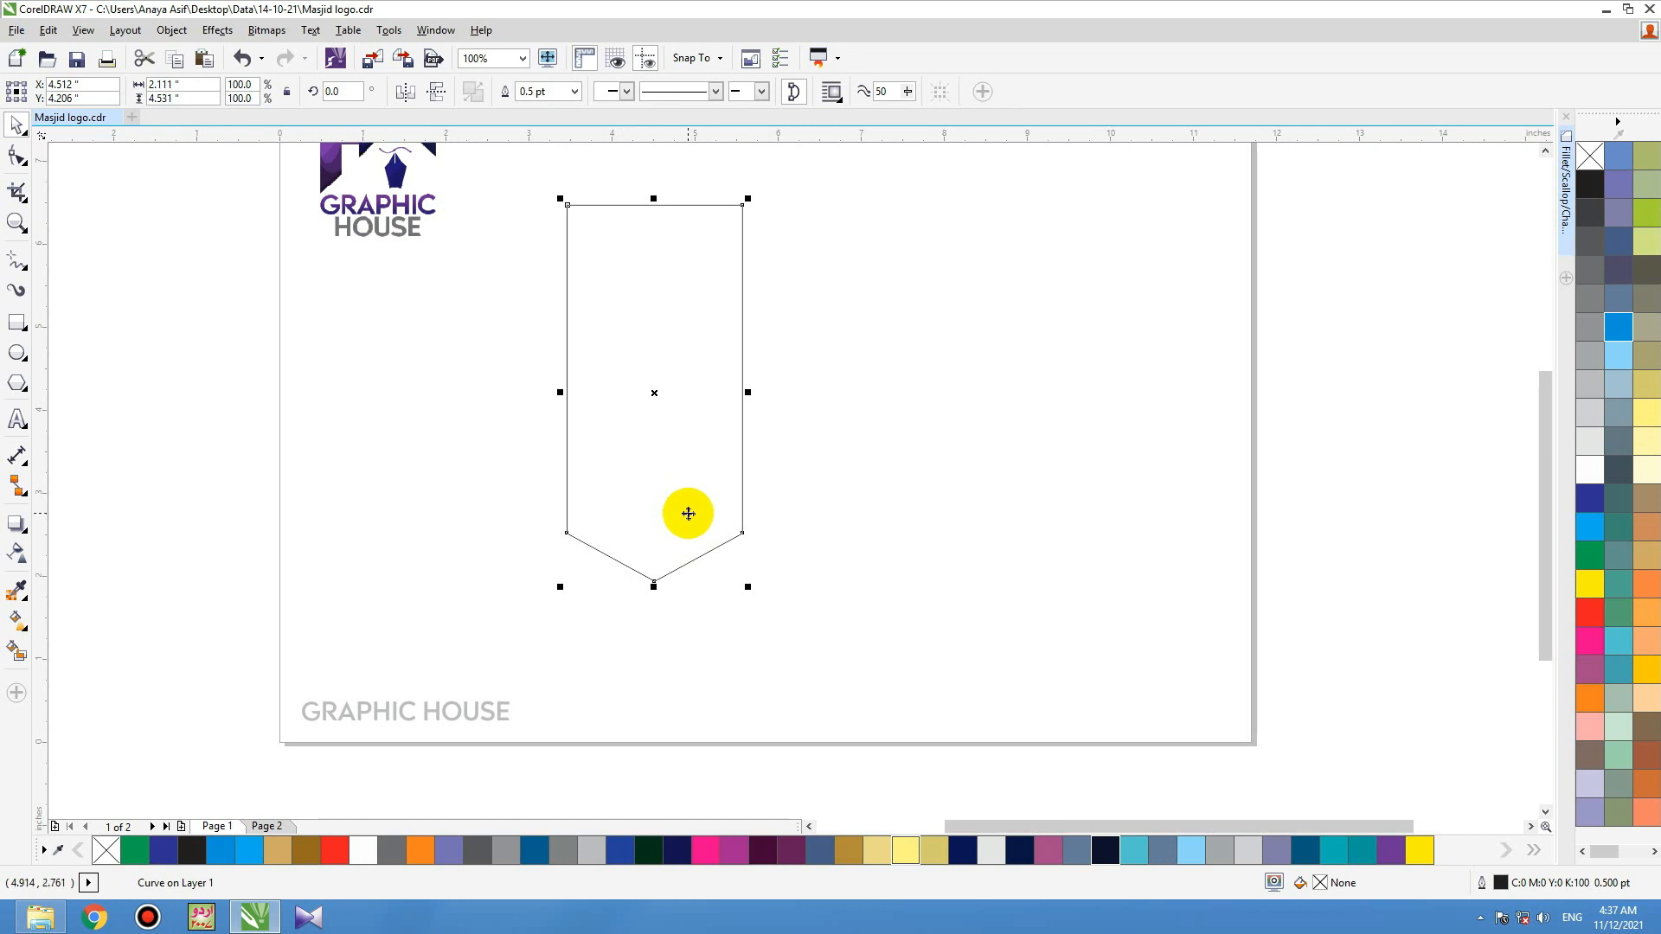
Step: Move the shape's two top corner nodes outward by about 0.3 in each so that its sides taper downward
scroll(688, 513, down, 1)
key(F2)
drag(843, 295, 496, 647)
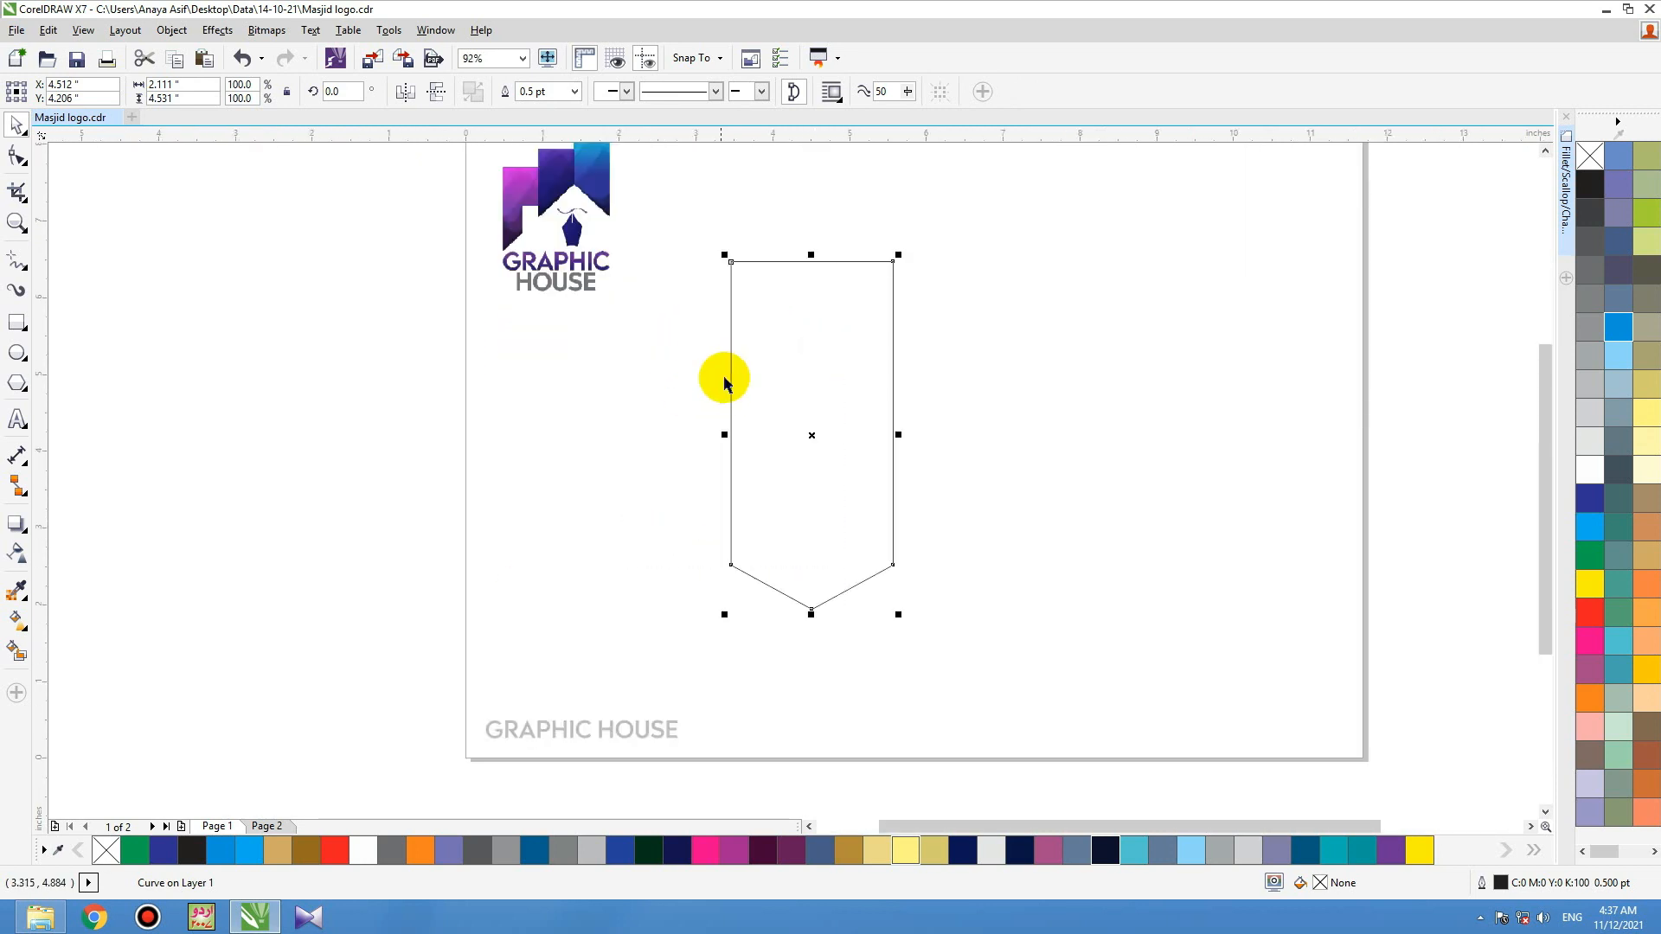
click(19, 156)
drag(893, 261, 914, 262)
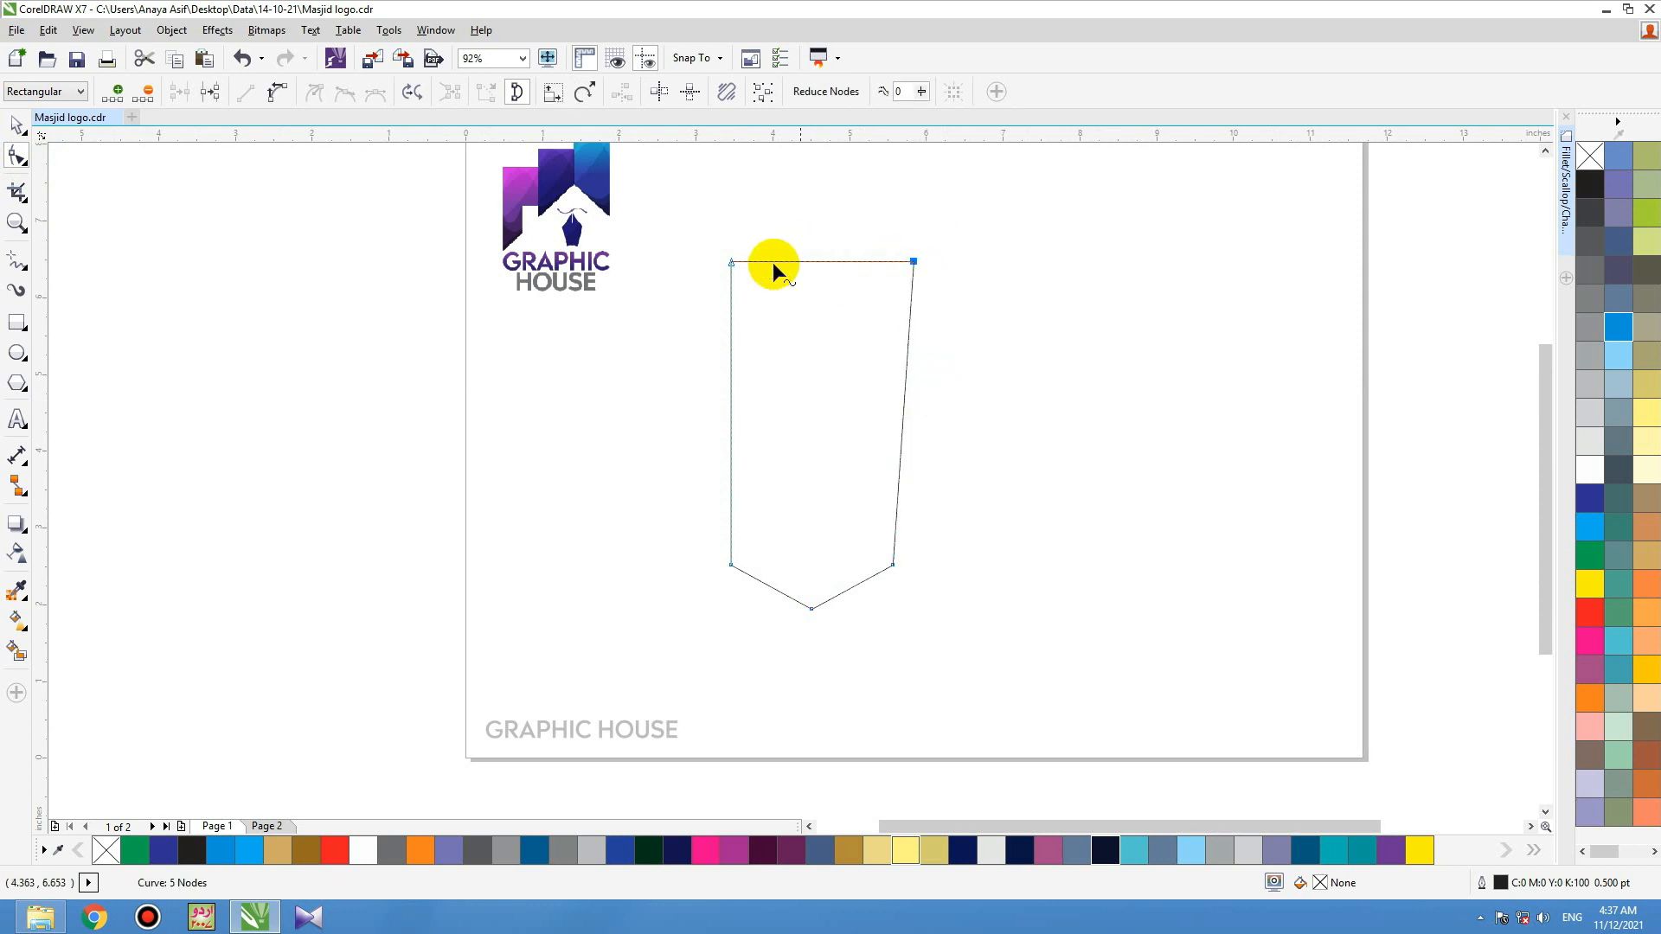
drag(731, 262, 707, 262)
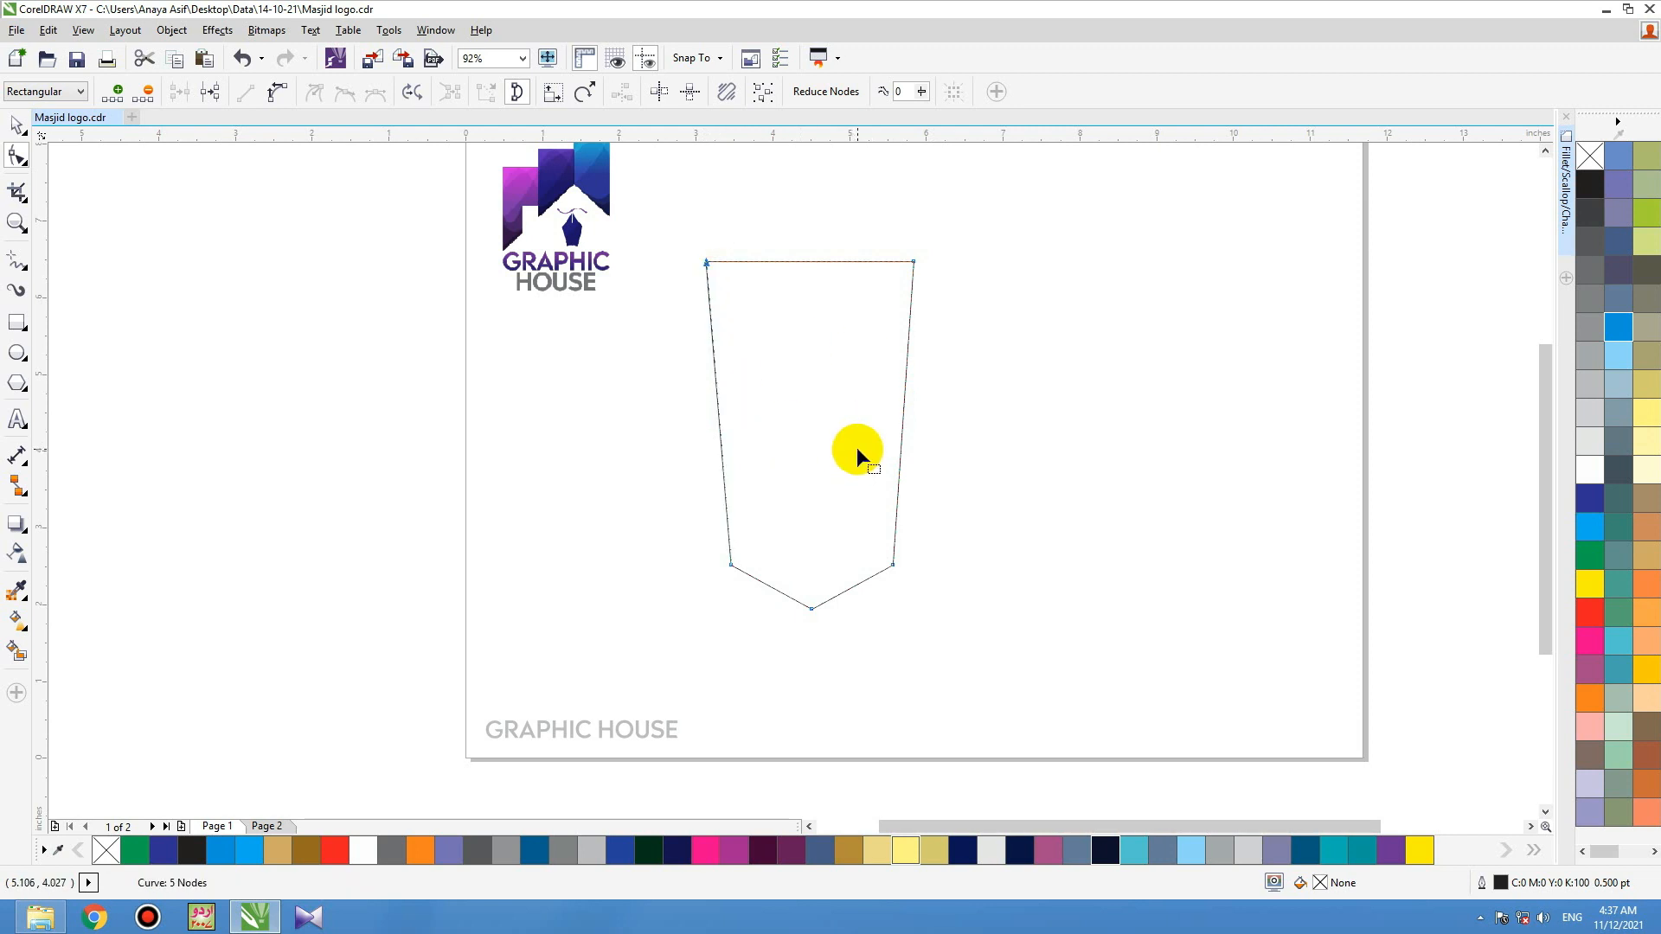
Step: Trim away the shape's right half with a rectangle about 2.97 by 5.22 in starting at the bottom tip, and delete the rectangle
drag(1040, 208, 811, 610)
key(space)
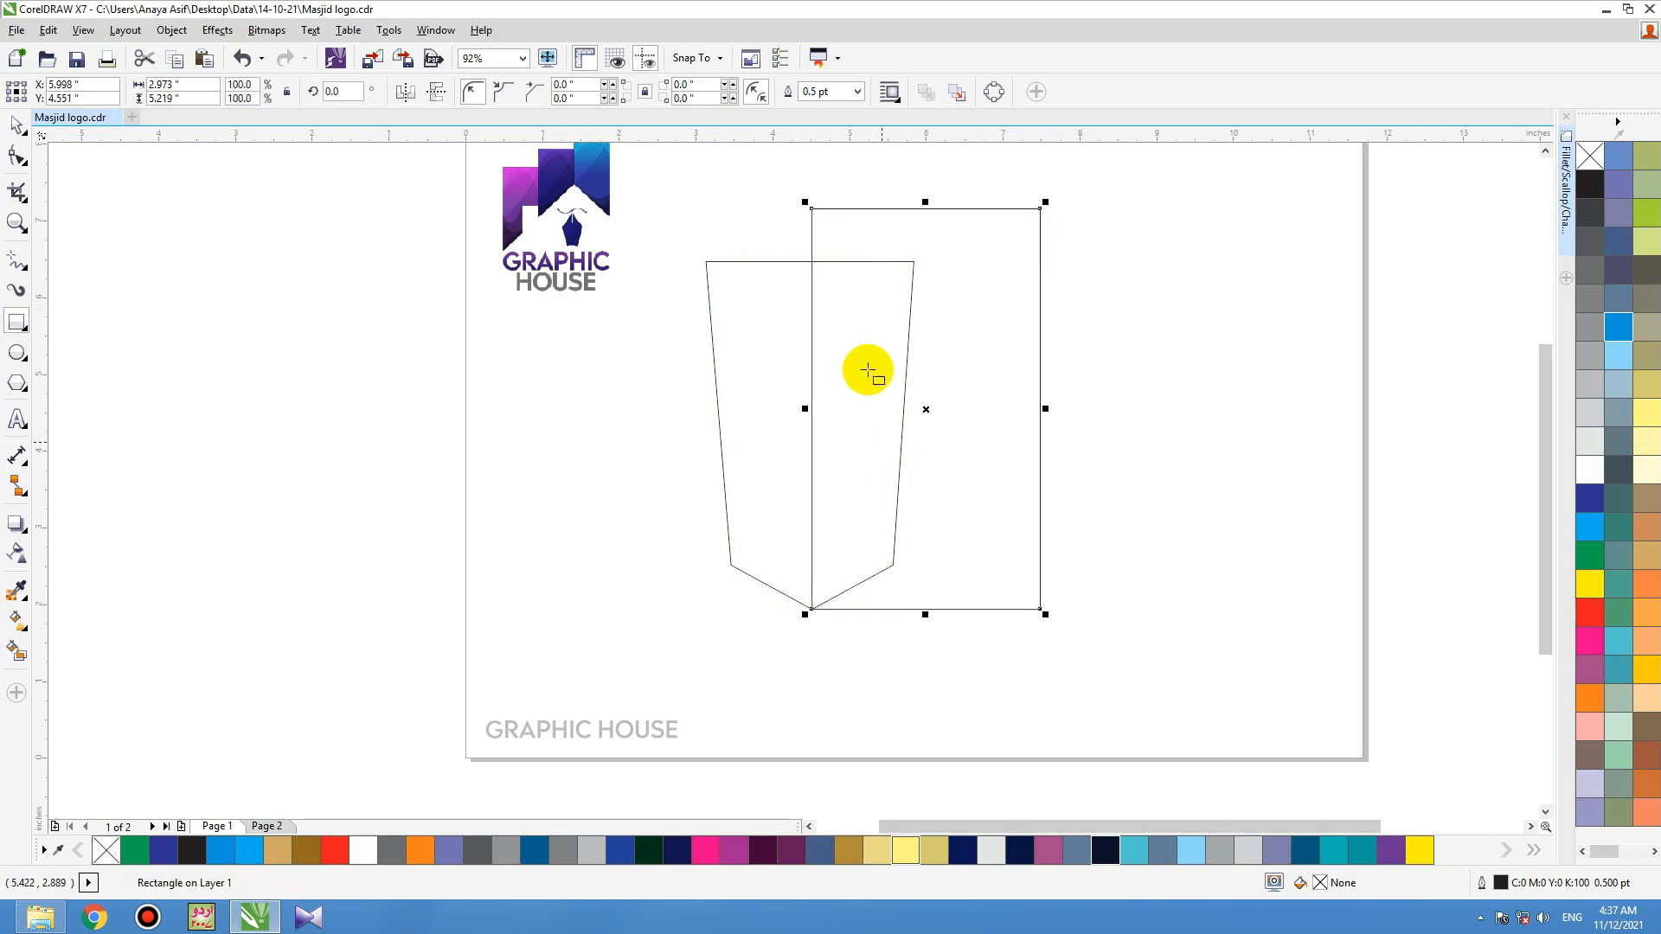
shift+click(803, 267)
click(541, 95)
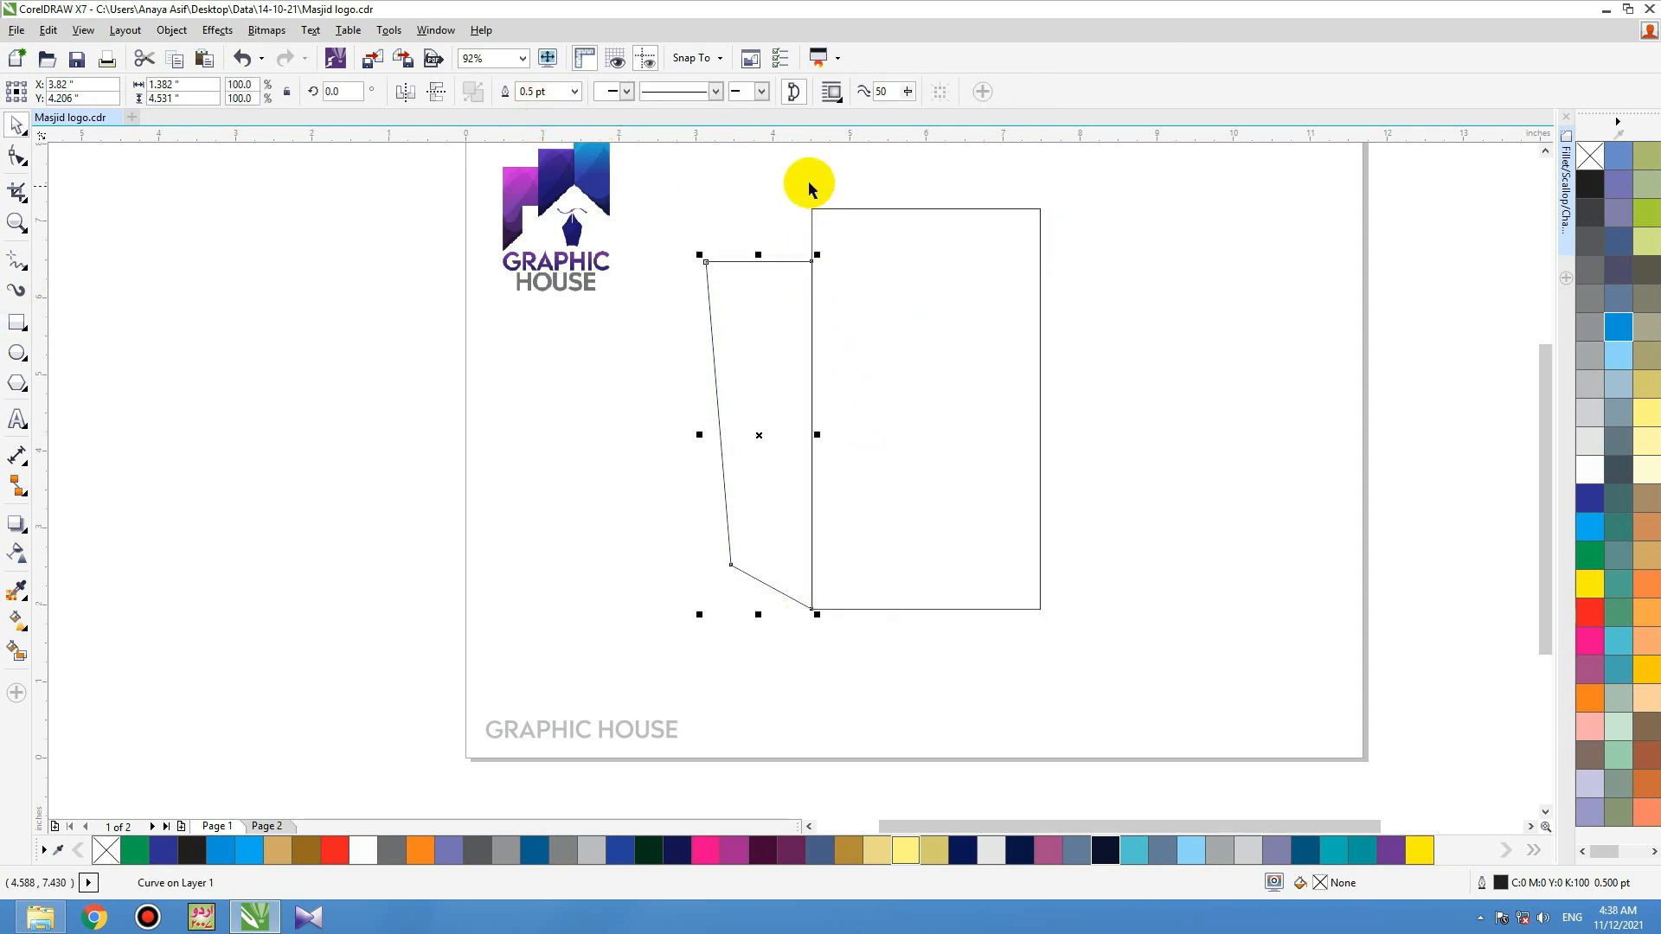
drag(795, 186, 1133, 692)
key(Delete)
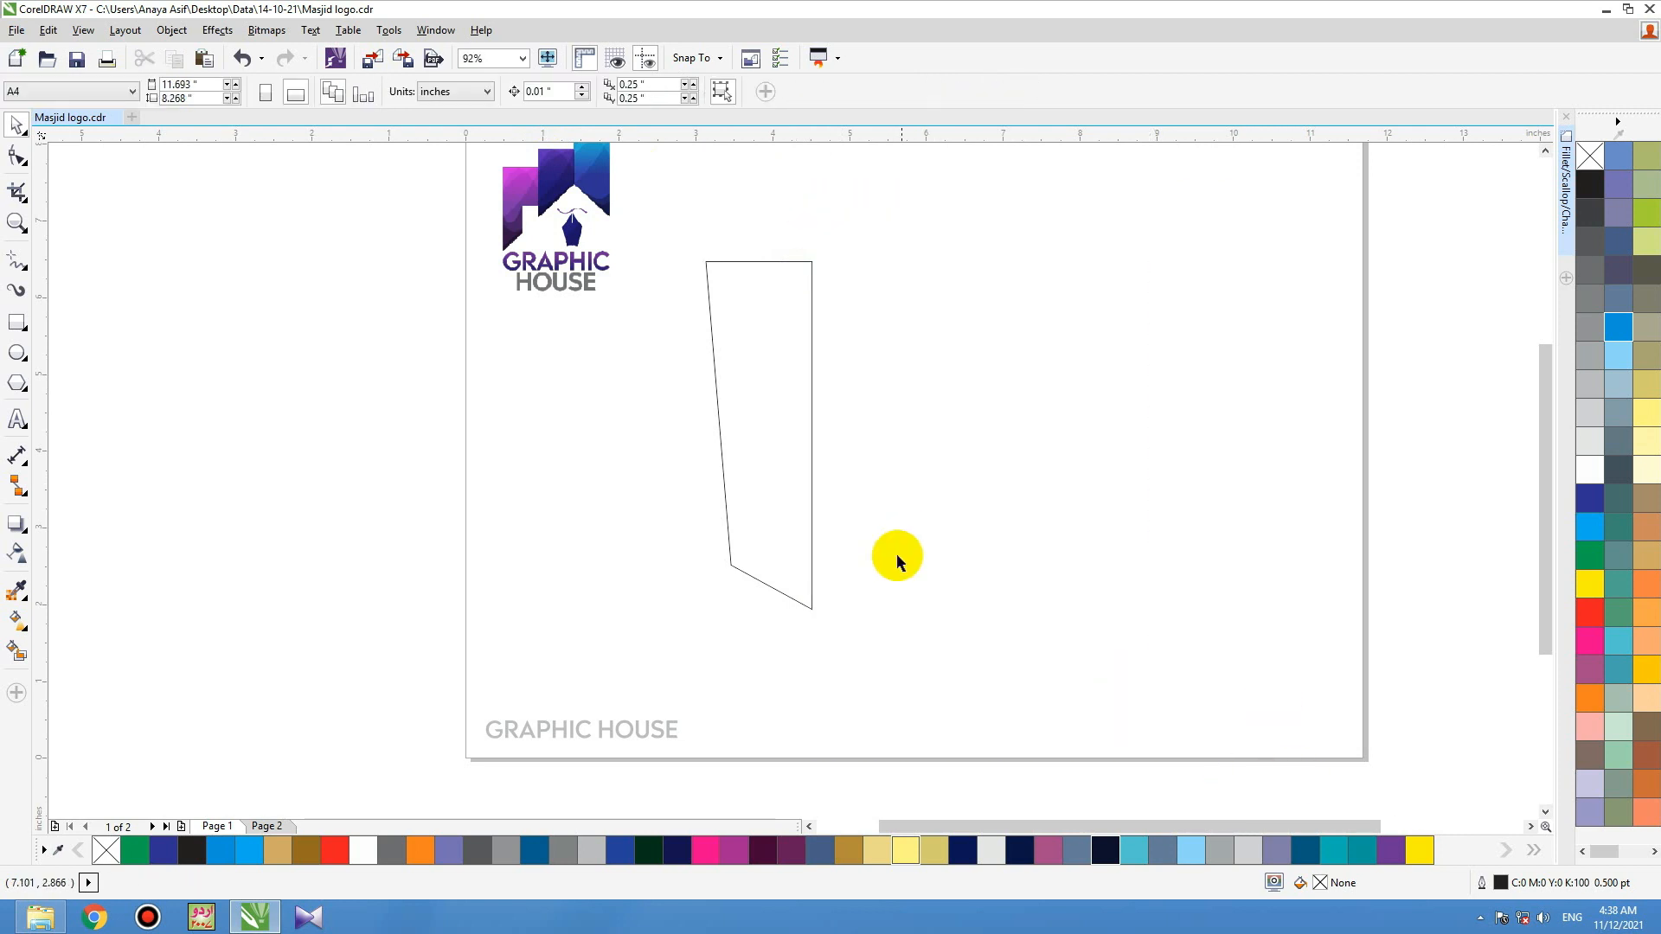
Step: Create a mirrored copy of the left half on its right side and weld both halves into one shape
click(722, 510)
drag(720, 431, 923, 434)
drag(1022, 652, 683, 201)
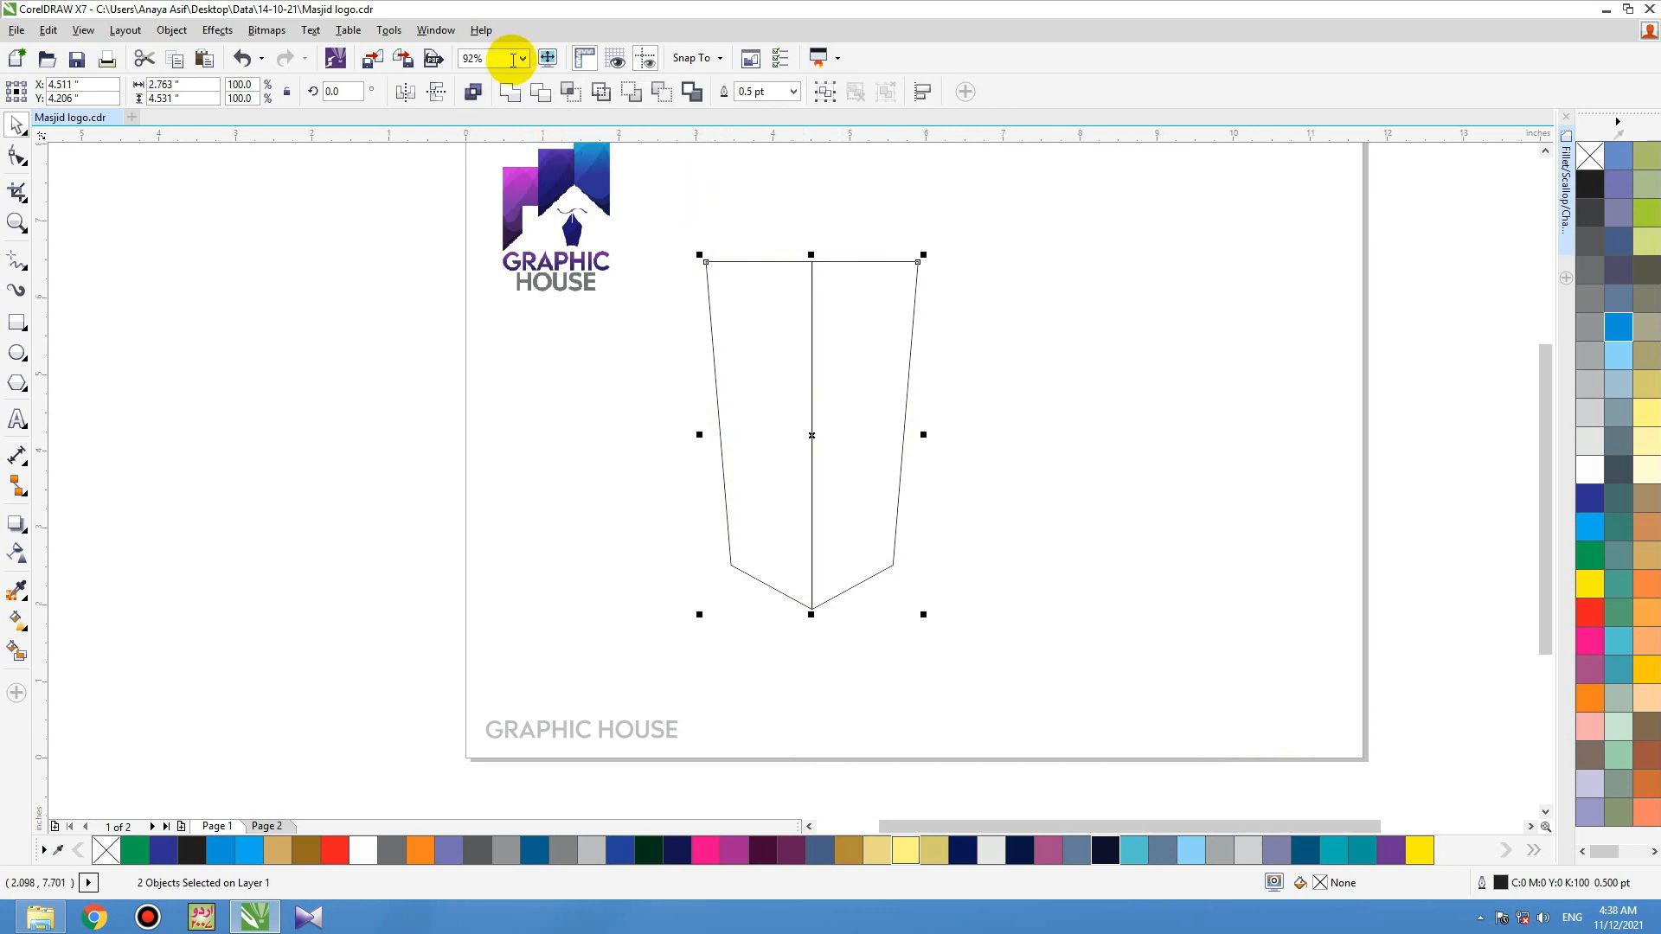
click(512, 91)
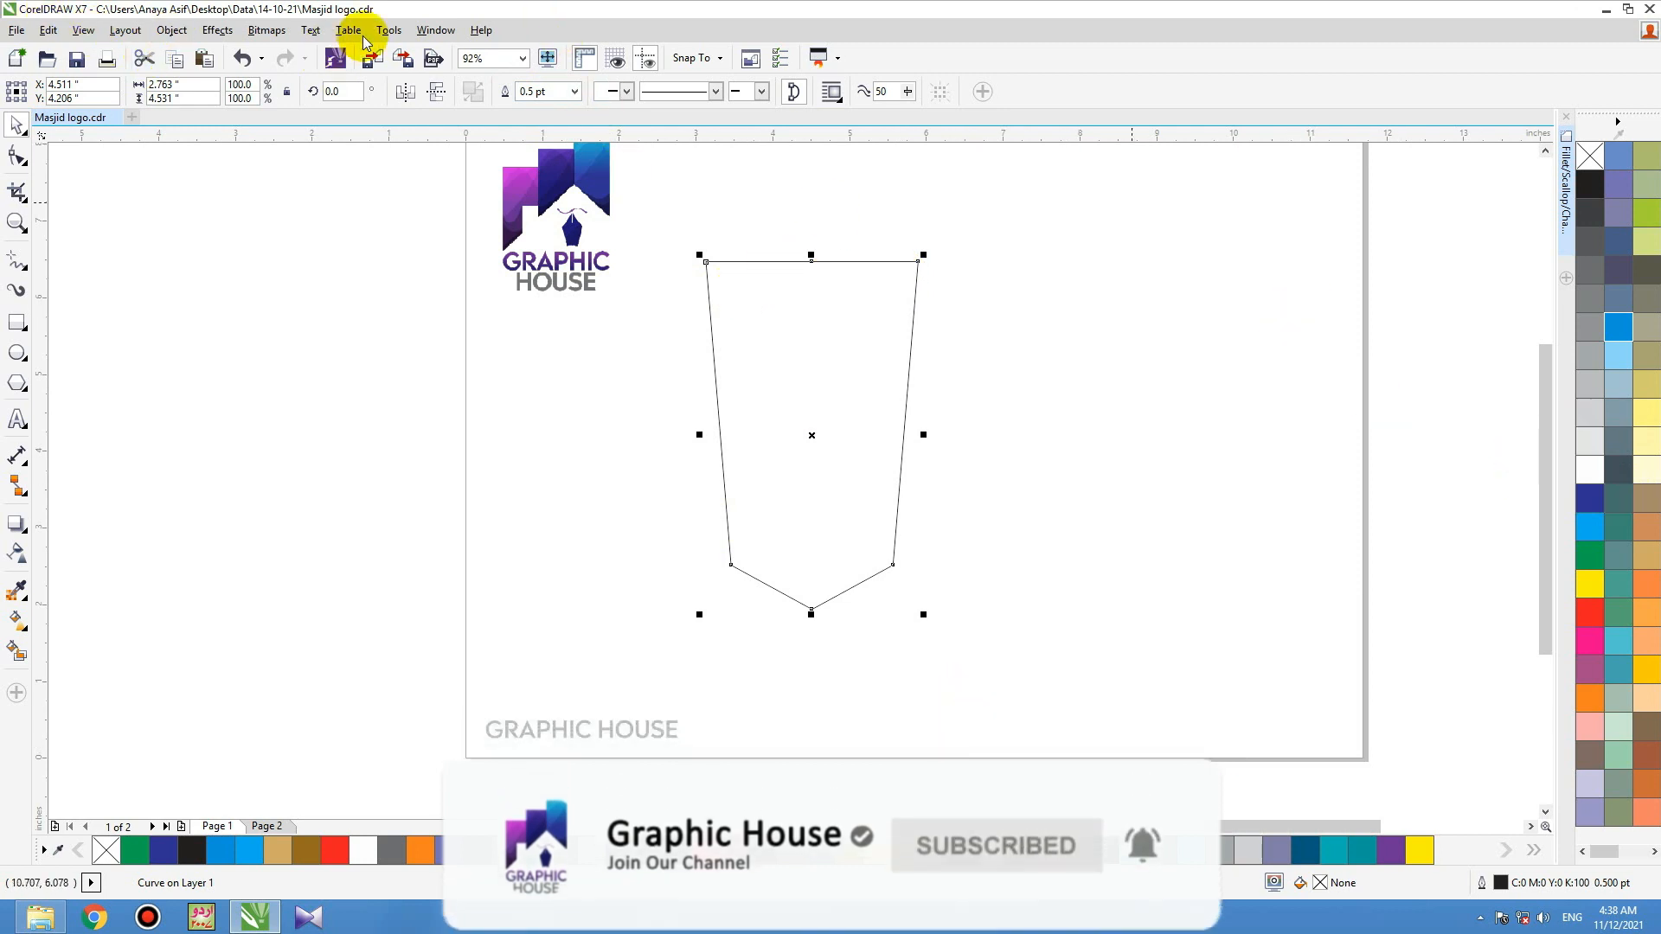
Step: Bring up the Fillet/Scallop/Chamfer settings for the welded shape
click(429, 31)
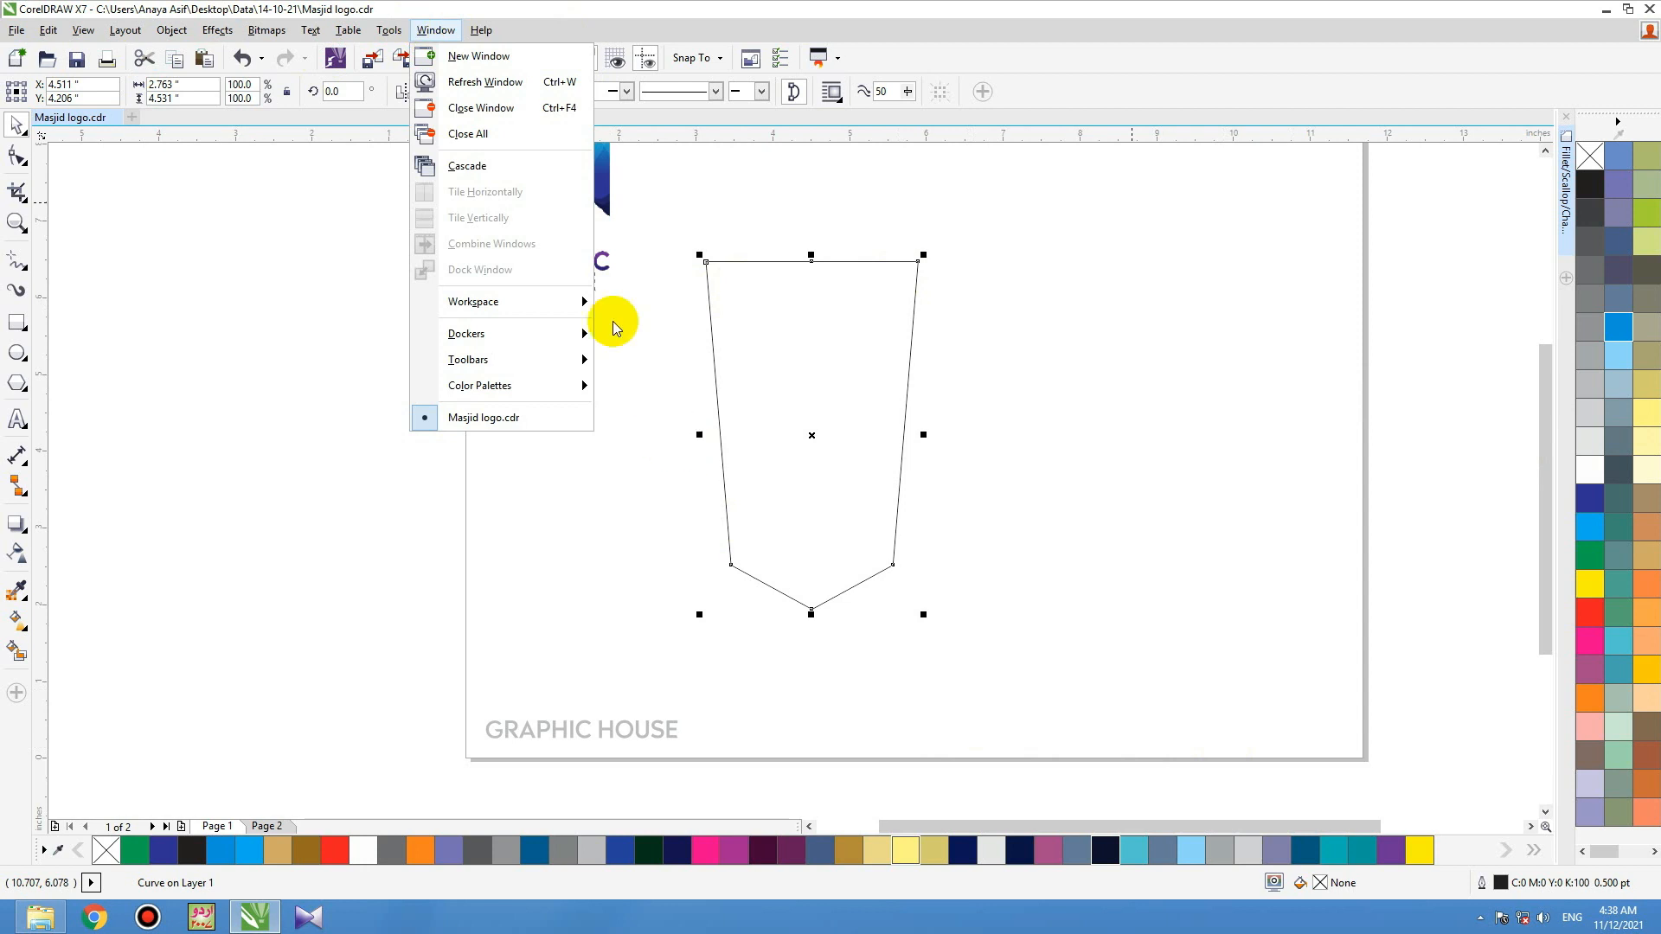
mouse_move(549, 333)
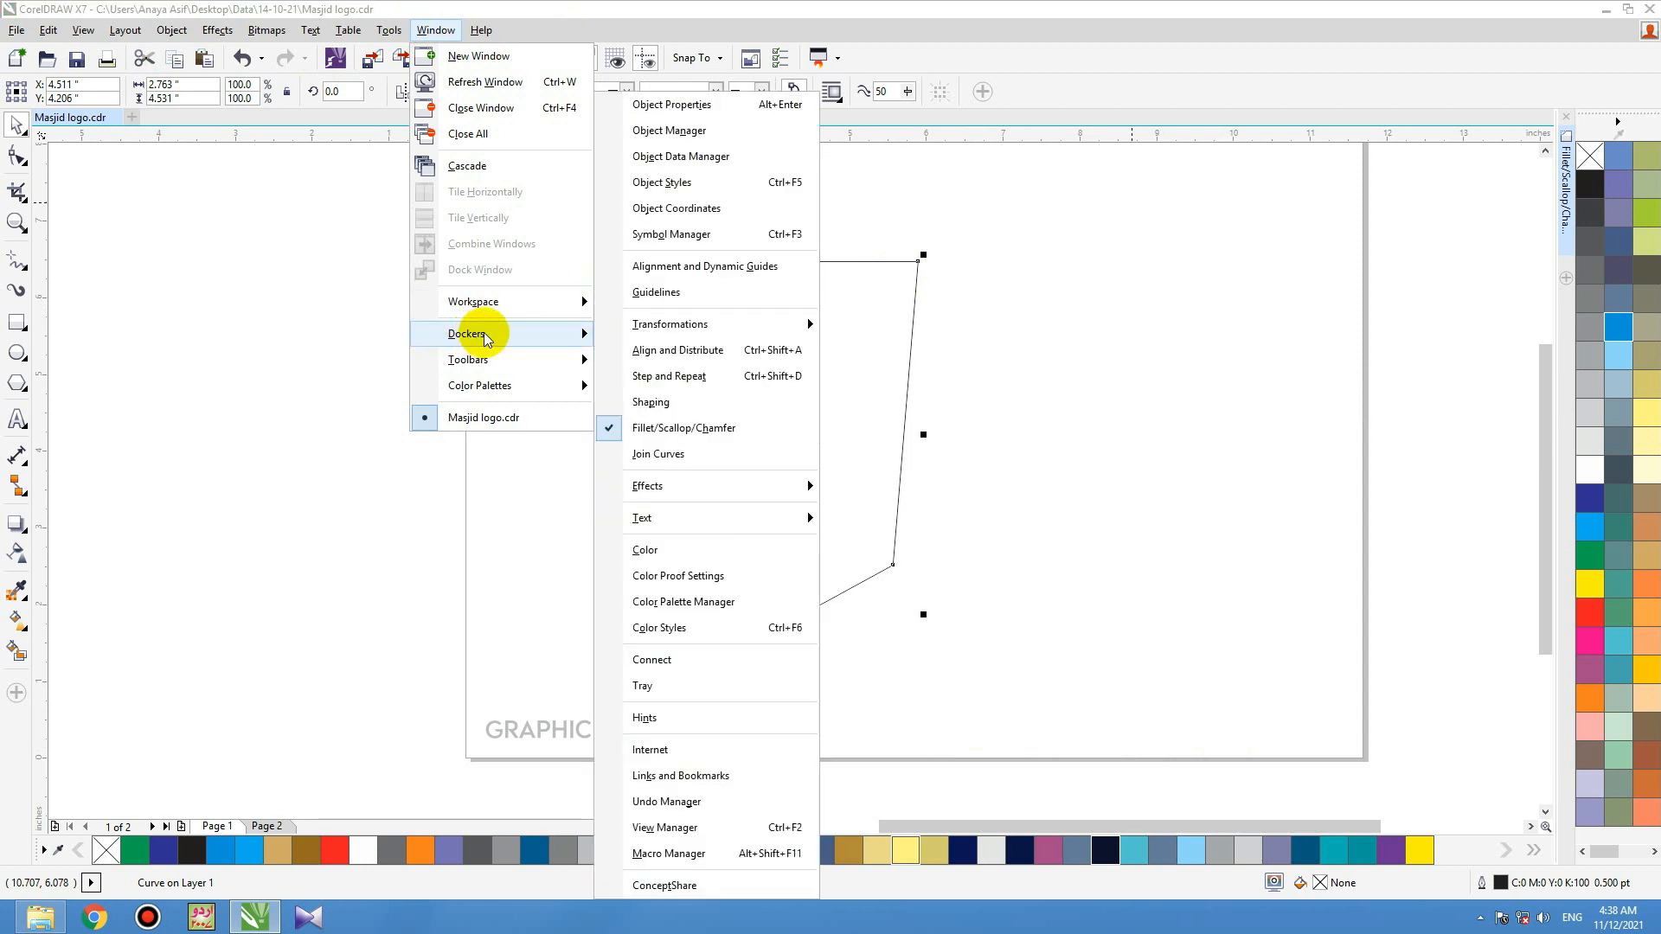
click(670, 430)
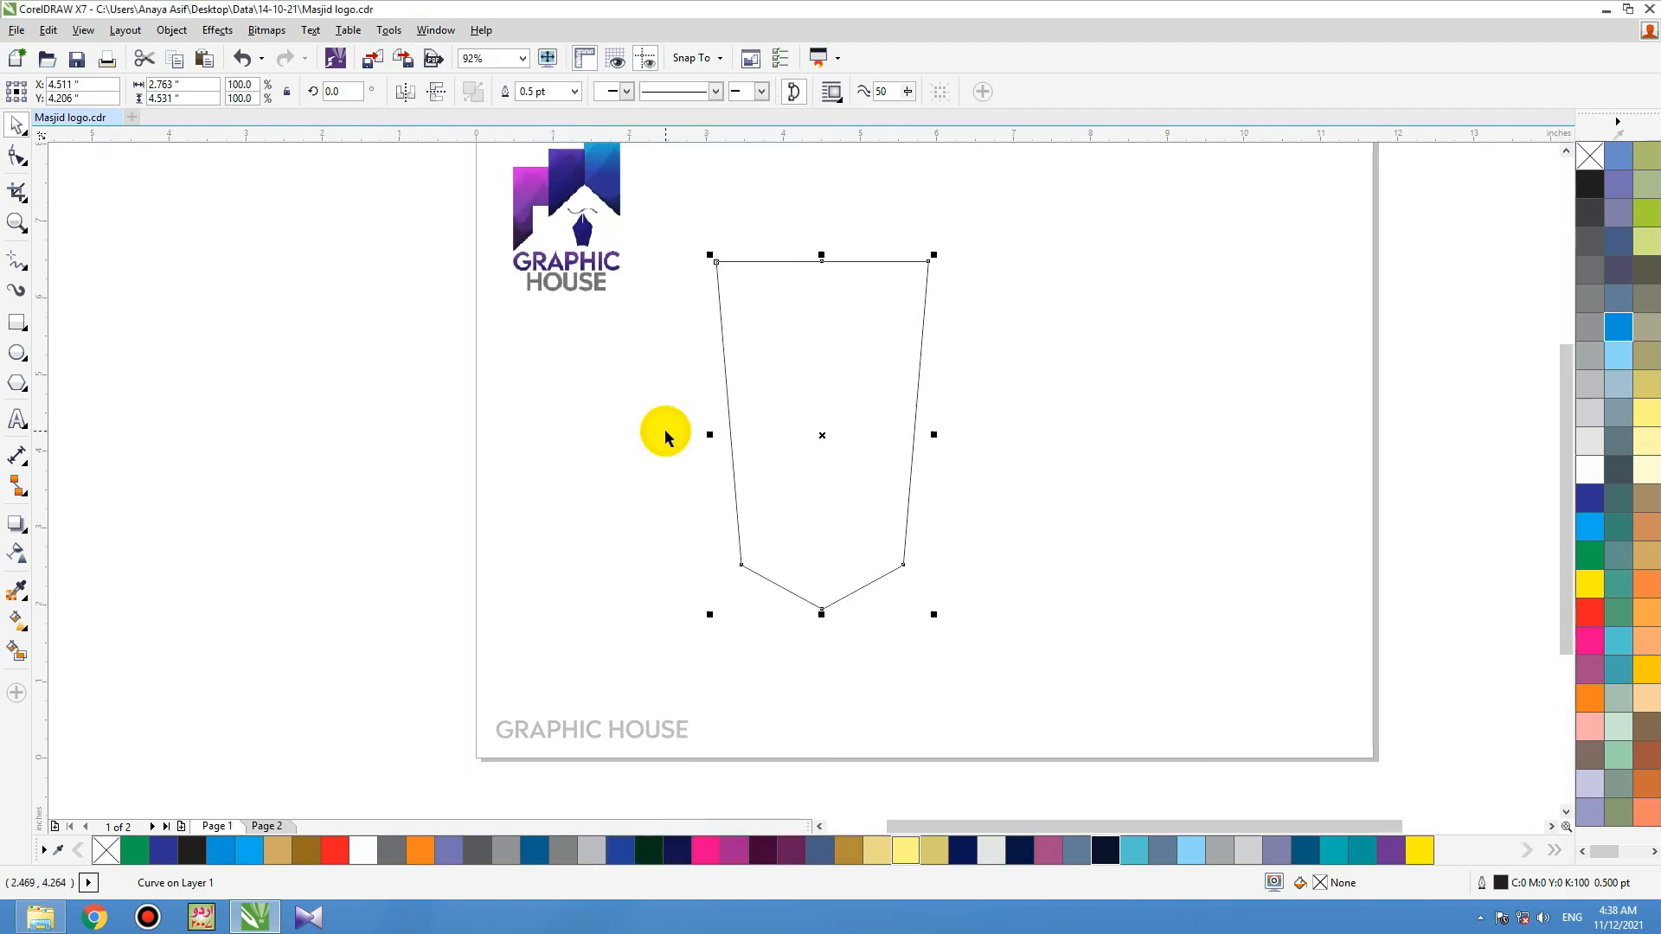
click(435, 30)
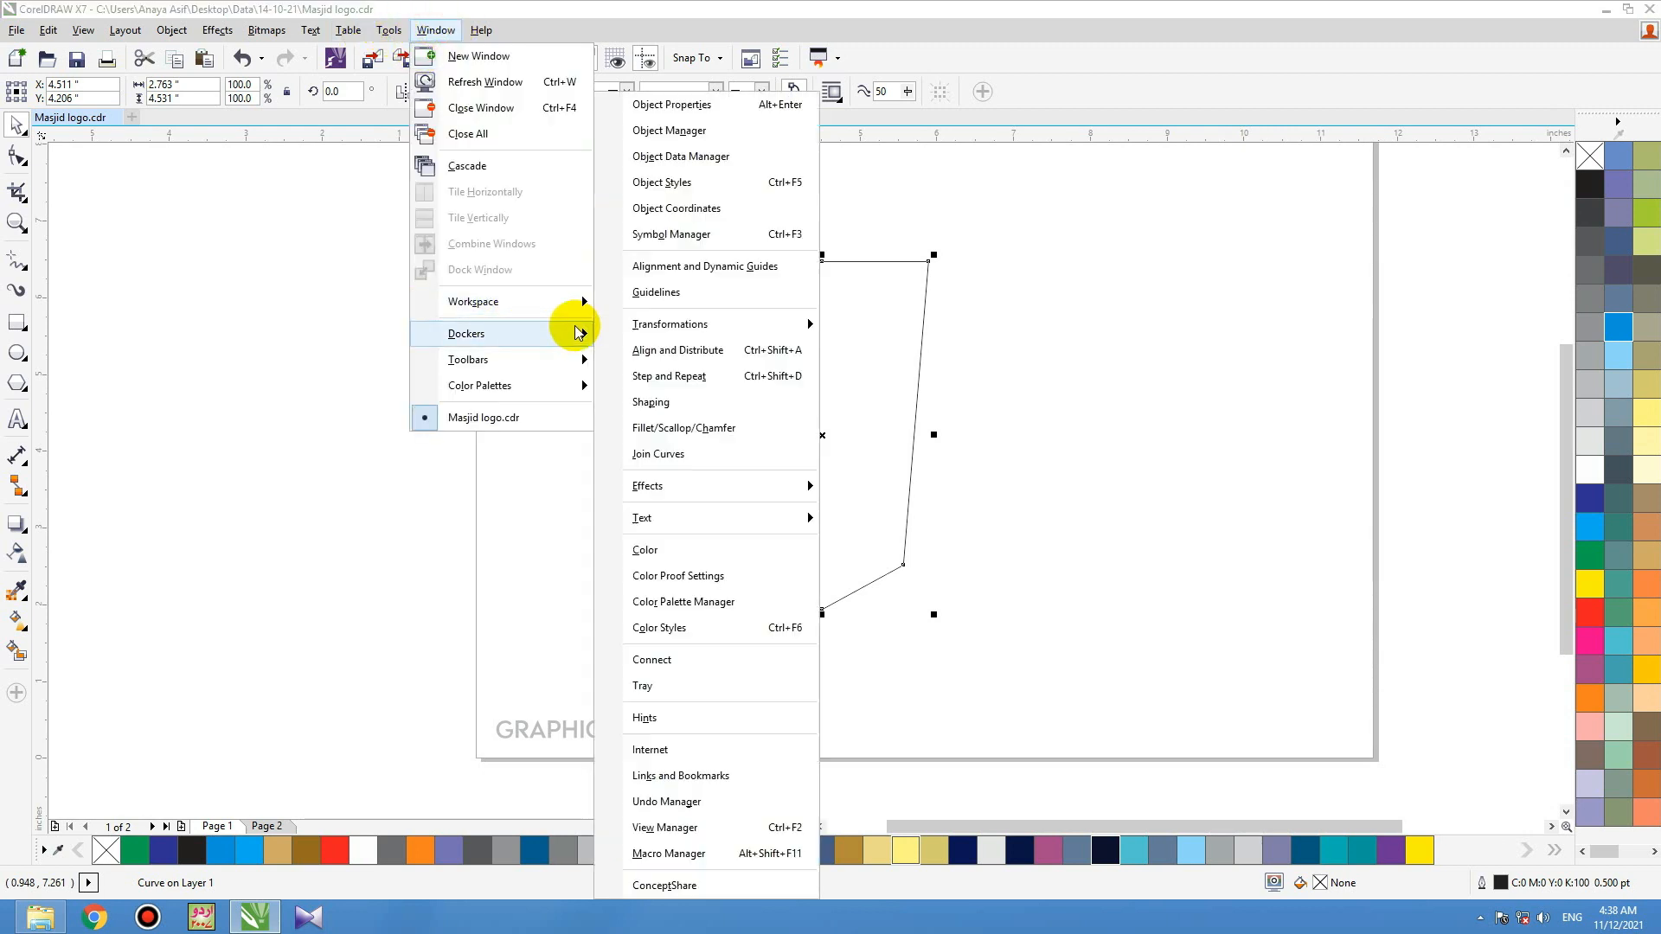
click(673, 429)
click(1566, 199)
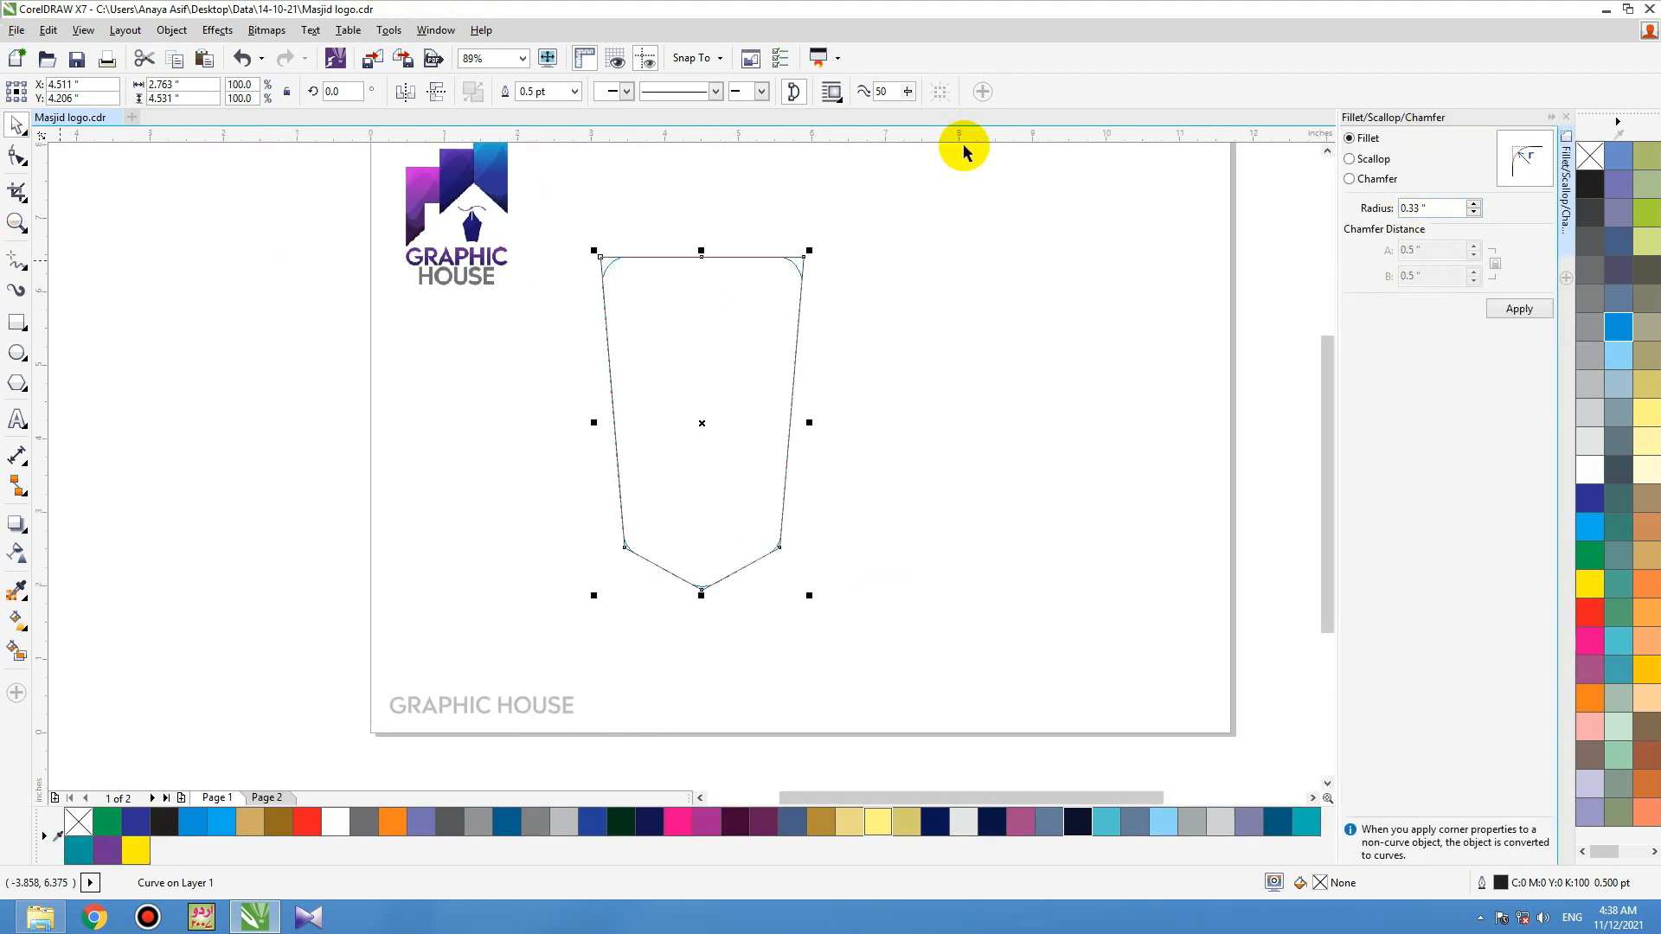
Step: Round all corners of the tapered shape with a 0.52 in fillet
click(1473, 213)
click(1475, 213)
click(1475, 215)
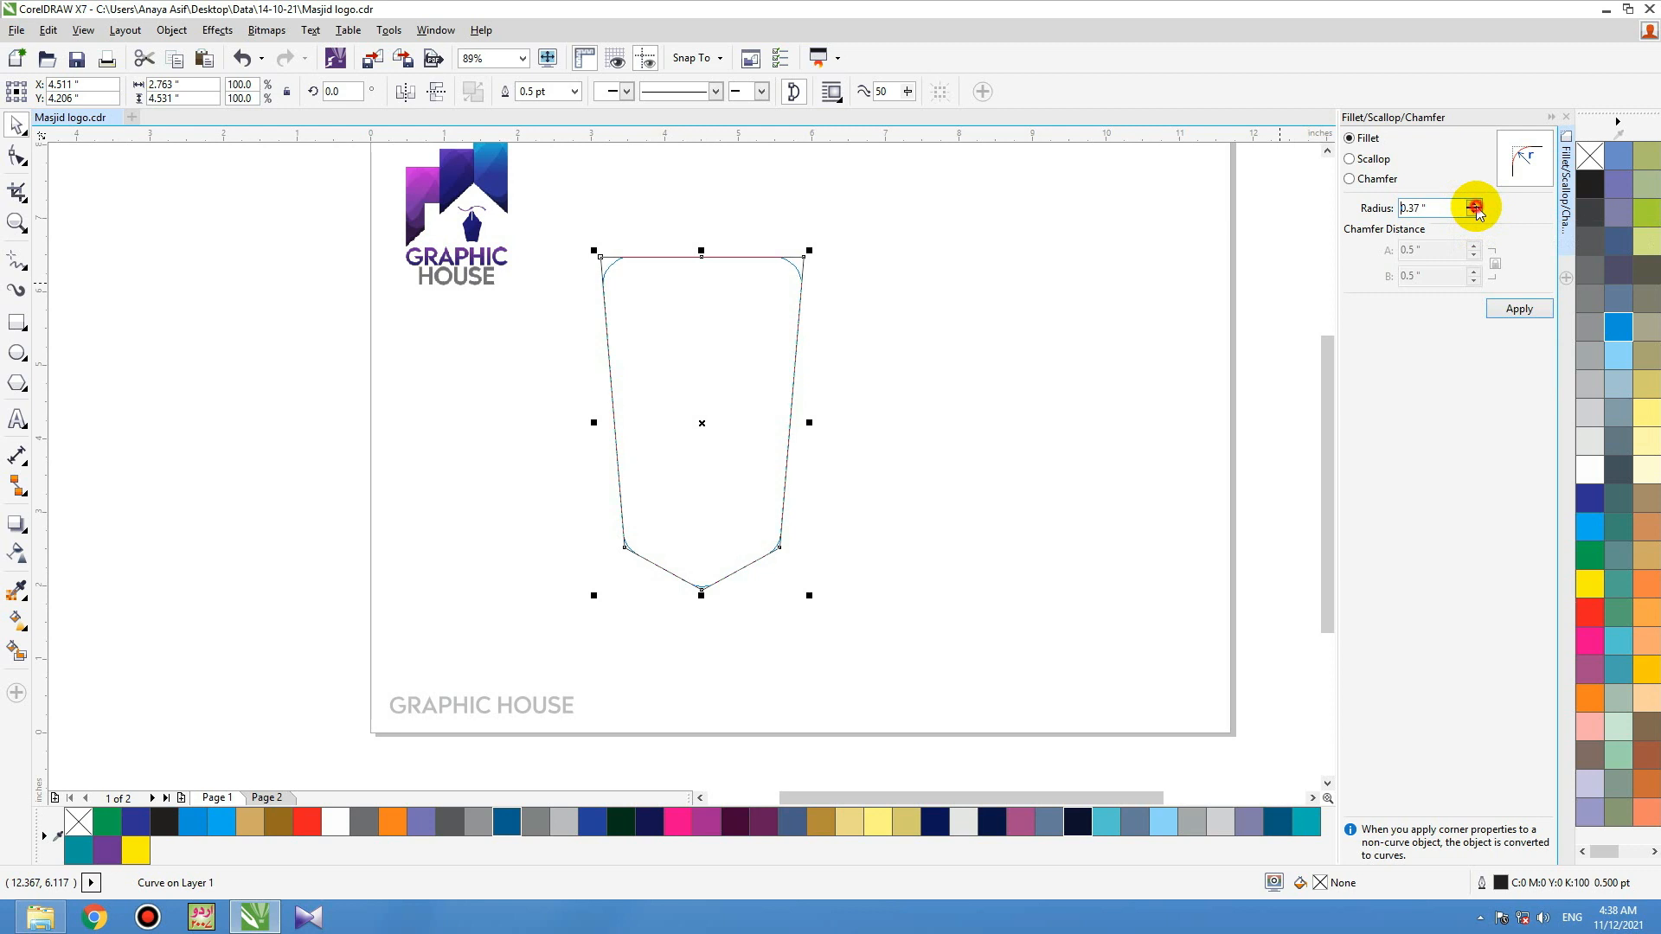
click(1474, 206)
click(1474, 205)
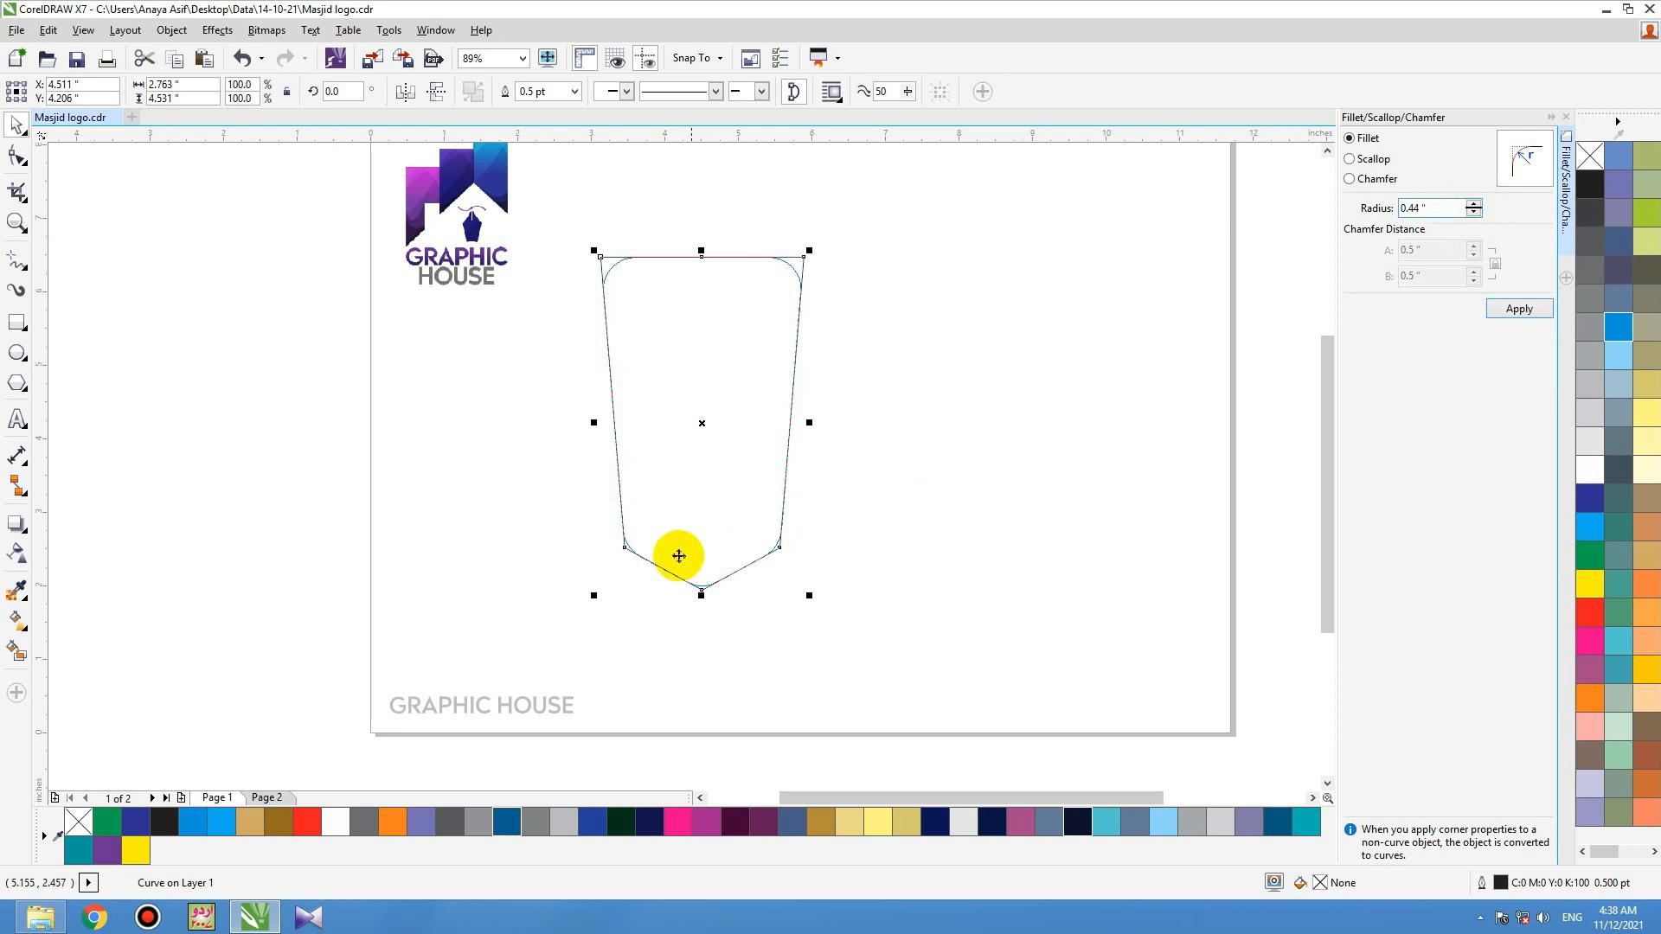
scroll(678, 556, up, 4)
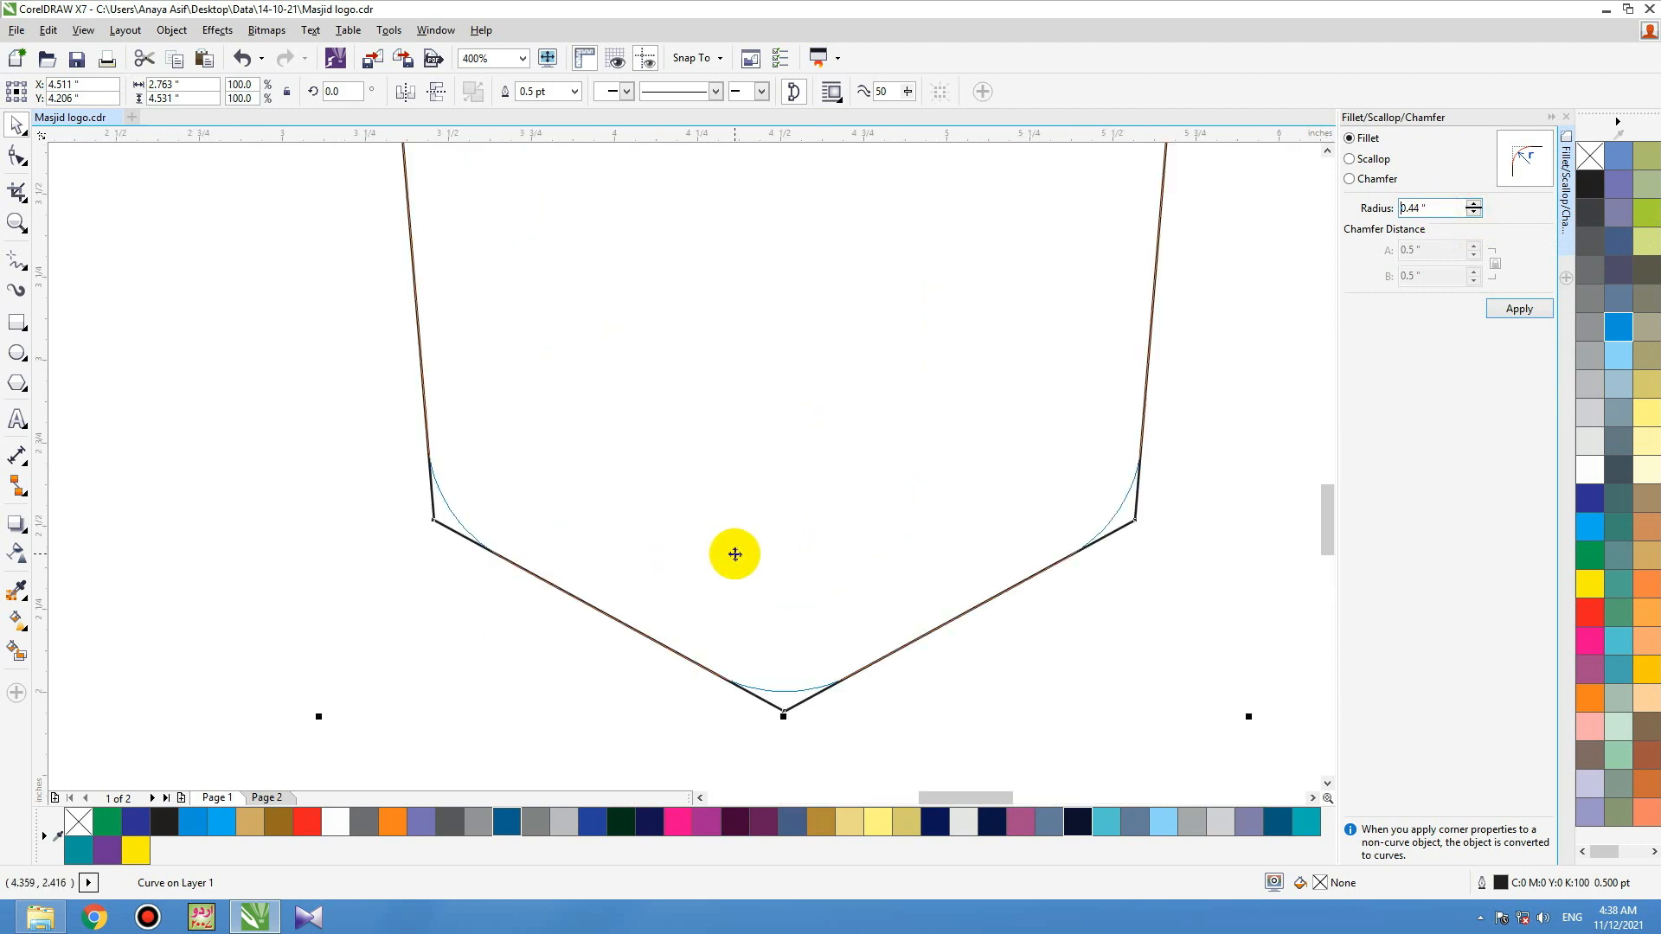
click(1474, 206)
click(1474, 205)
click(1474, 206)
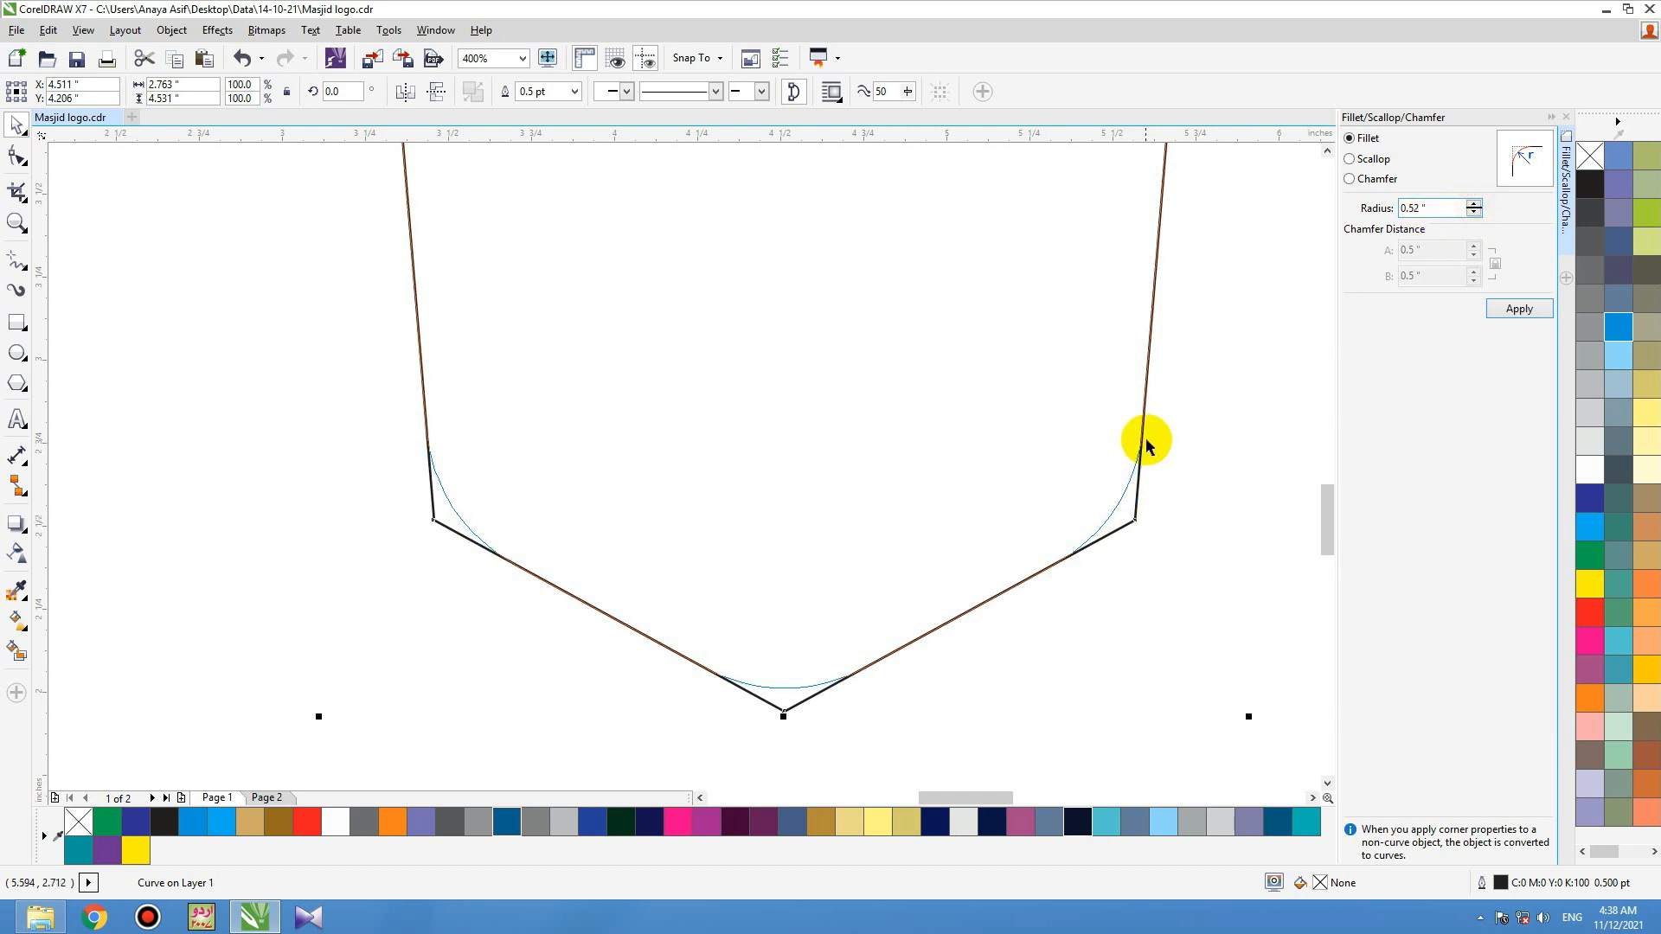
click(1512, 309)
scroll(749, 641, down, 4)
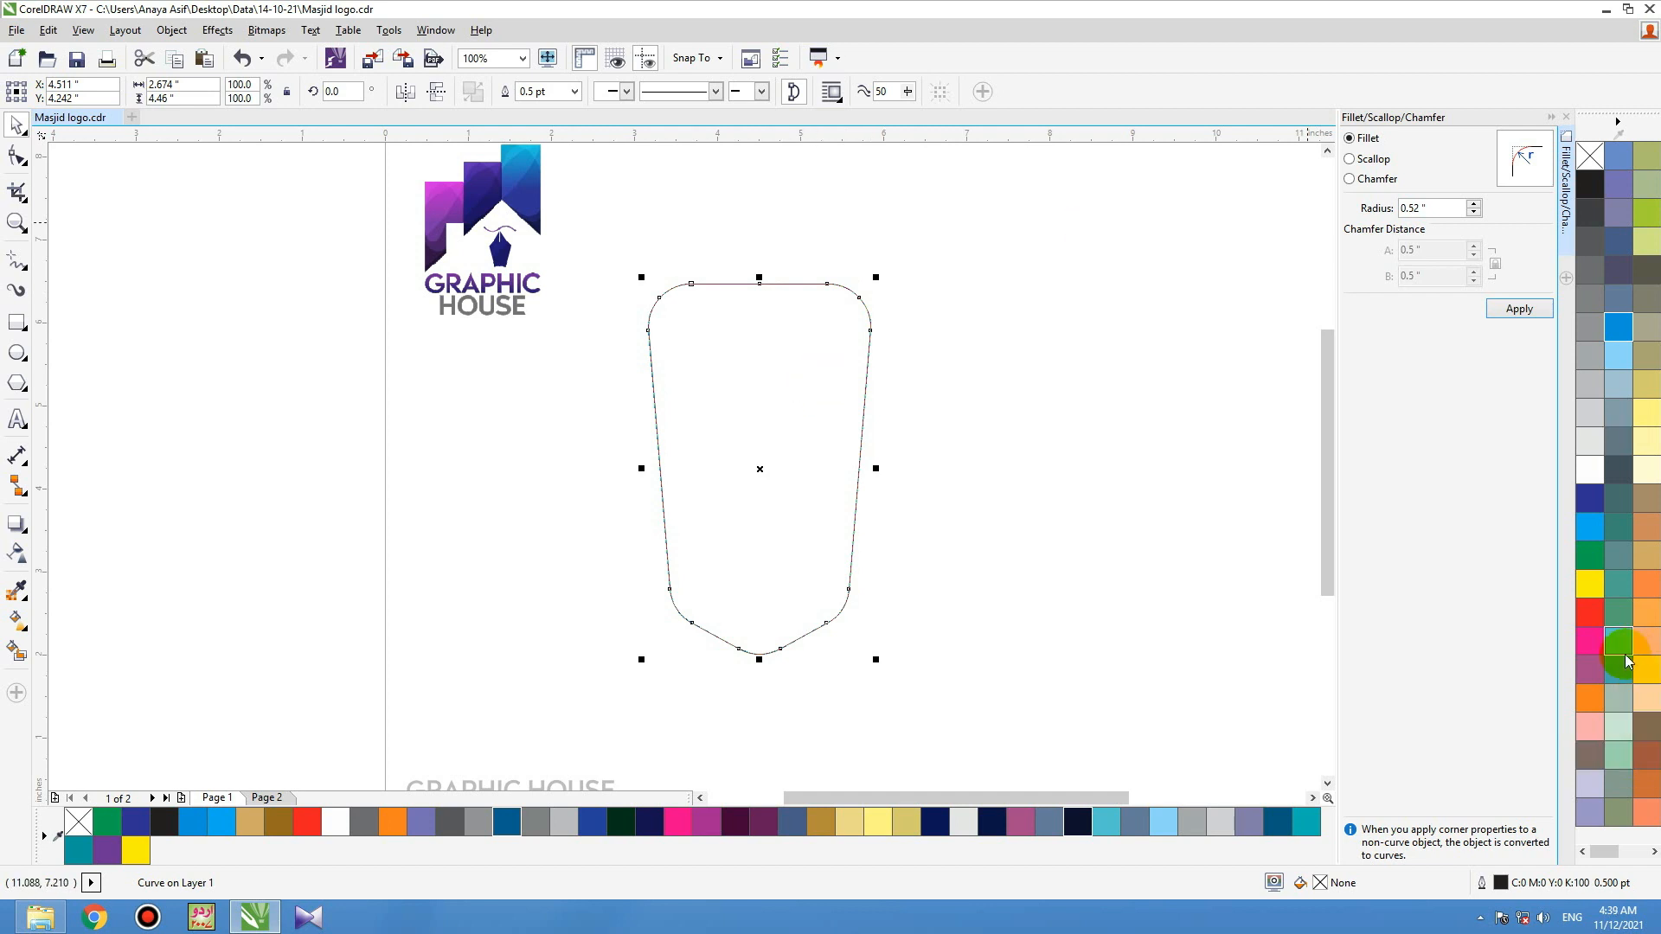
Step: Fill the rounded shape with orange (C0 M60 Y100 K0) and remove its outline
click(1594, 678)
click(1596, 699)
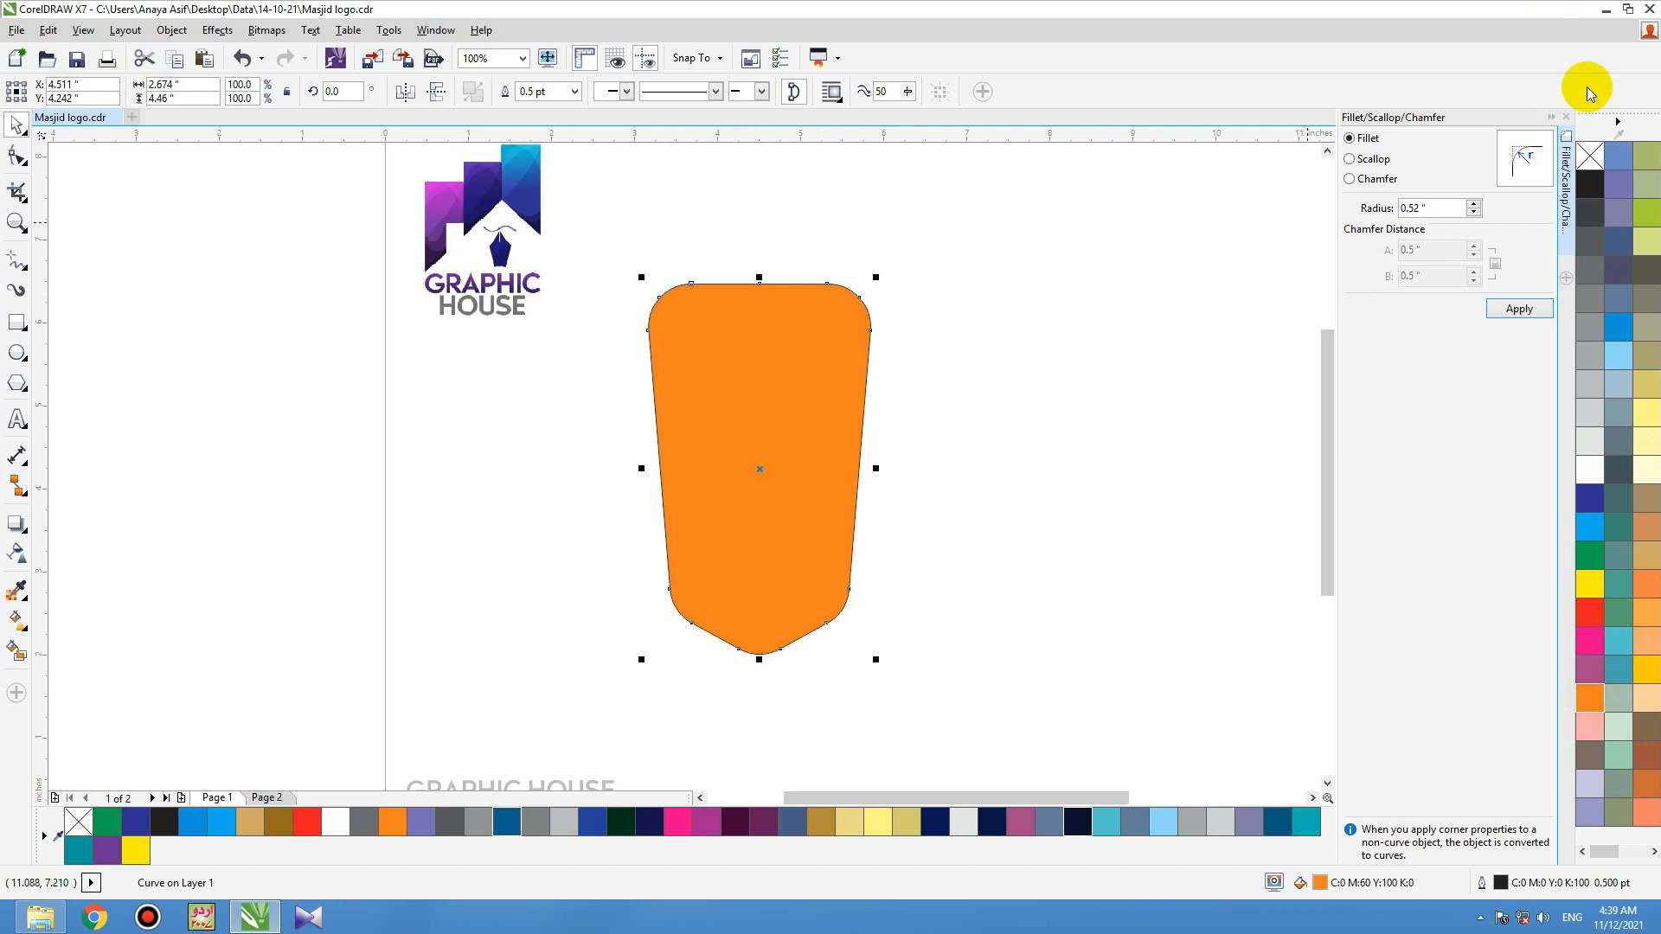
right_click(1592, 158)
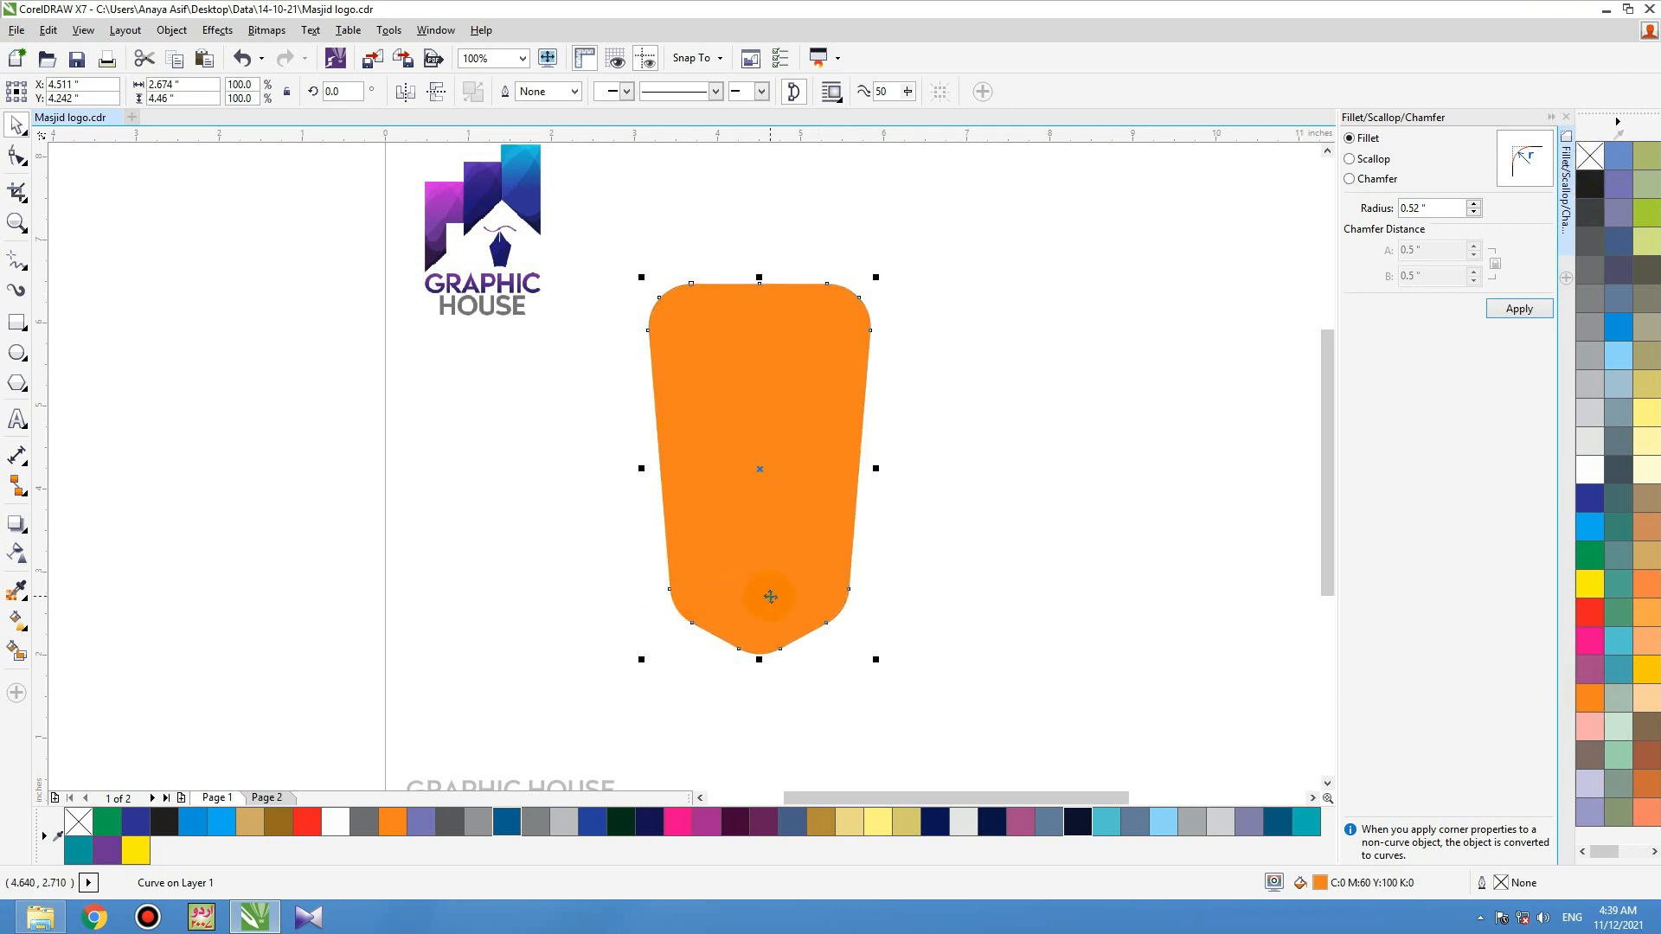
Step: Apply a vertical fountain fill to the shape, running from orange at the bottom tip to amber yellow at the top
key(g)
drag(768, 652, 776, 395)
click(1646, 669)
key(space)
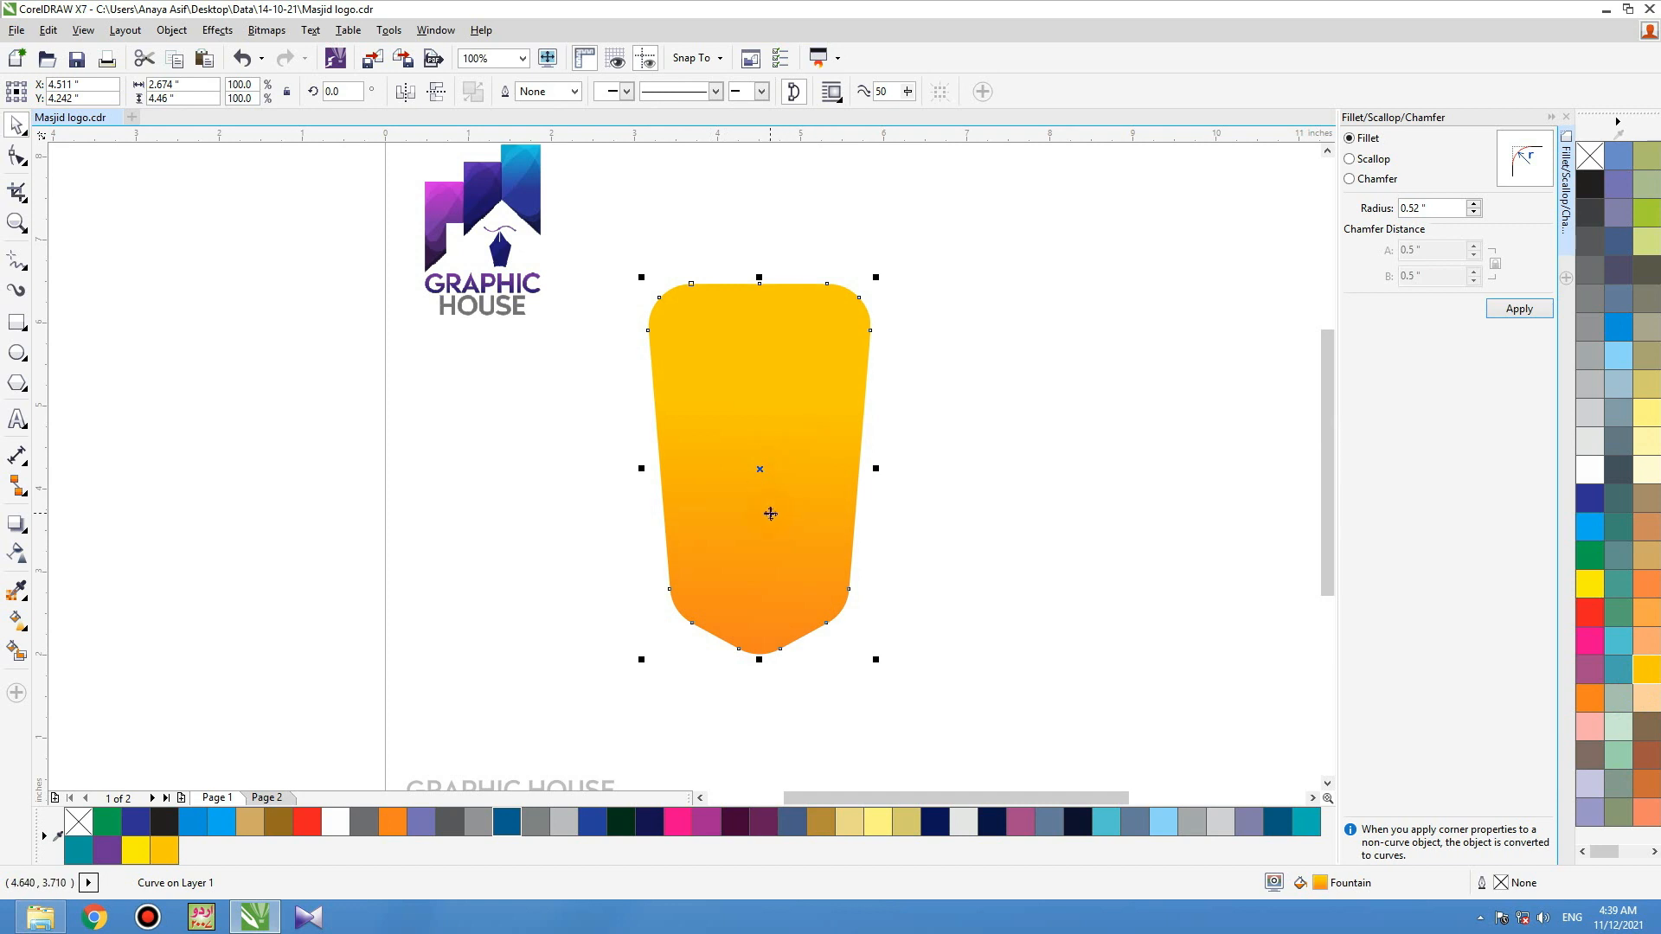
Step: Place a copy of the shape about 0.2 in higher, fill it with 30% black, and centre it horizontally on the orange original
mouse_move(770, 514)
mouse_down()
mouse_move(648, 482)
mouse_move(726, 475)
mouse_move(755, 495)
mouse_up()
click(1590, 384)
click(805, 443)
drag(804, 443, 811, 446)
shift+click(811, 628)
key(c)
Step: Stretch the gray copy symmetrically from its centre to about 3.4 in wide
click(889, 665)
click(820, 501)
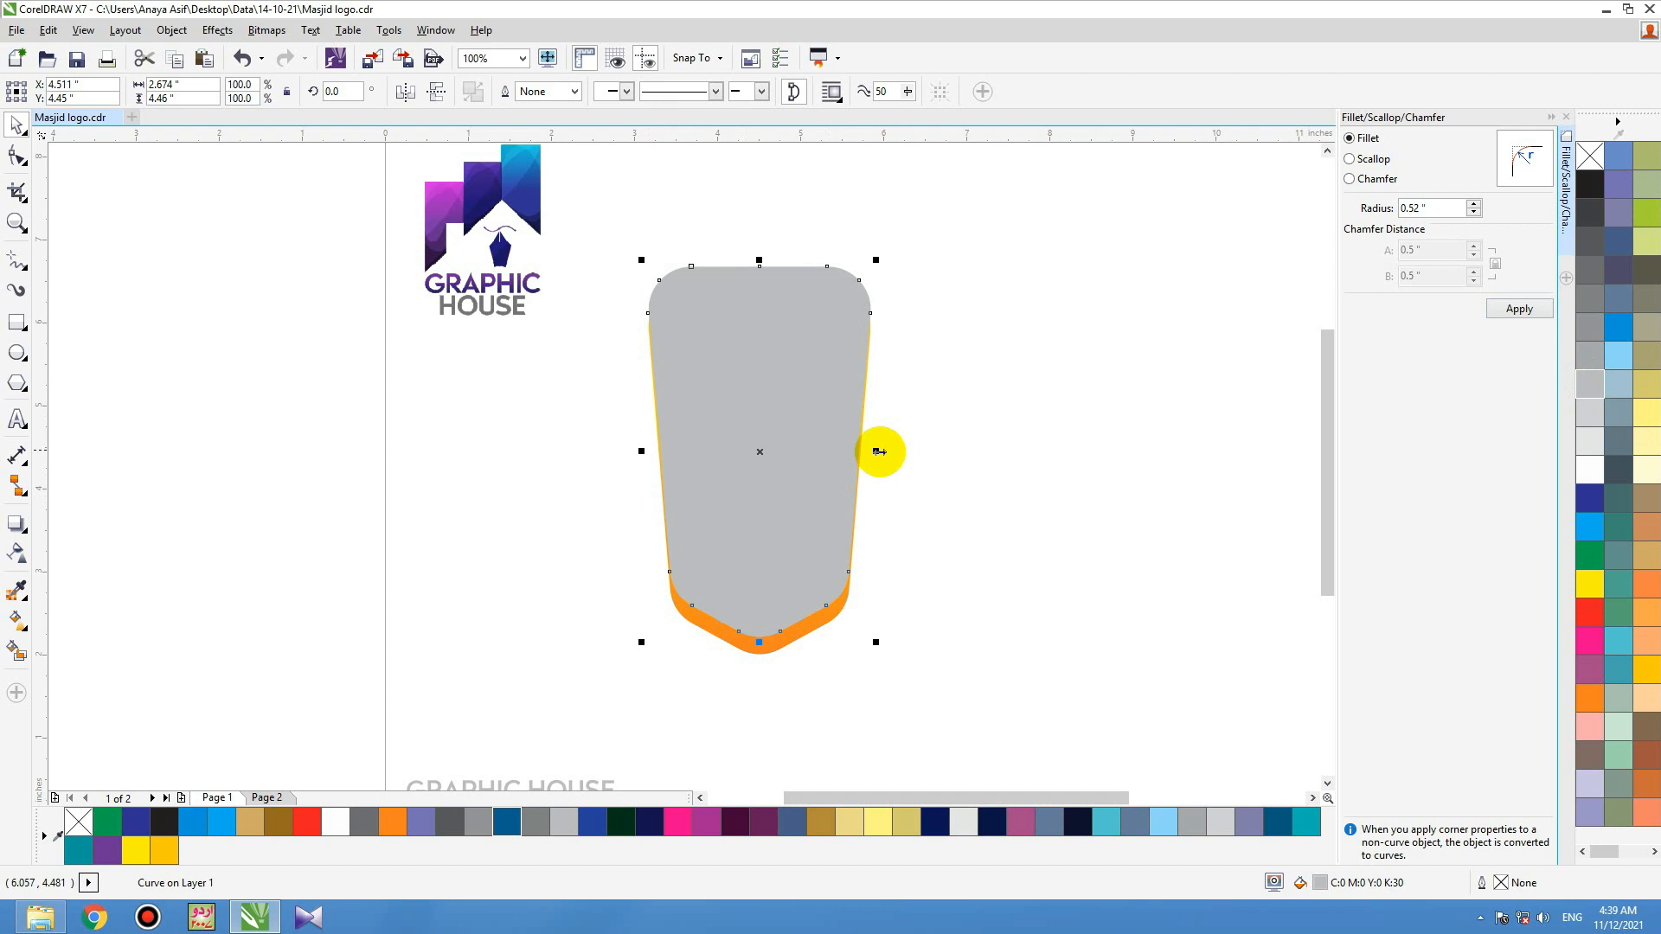
drag(879, 453, 904, 452)
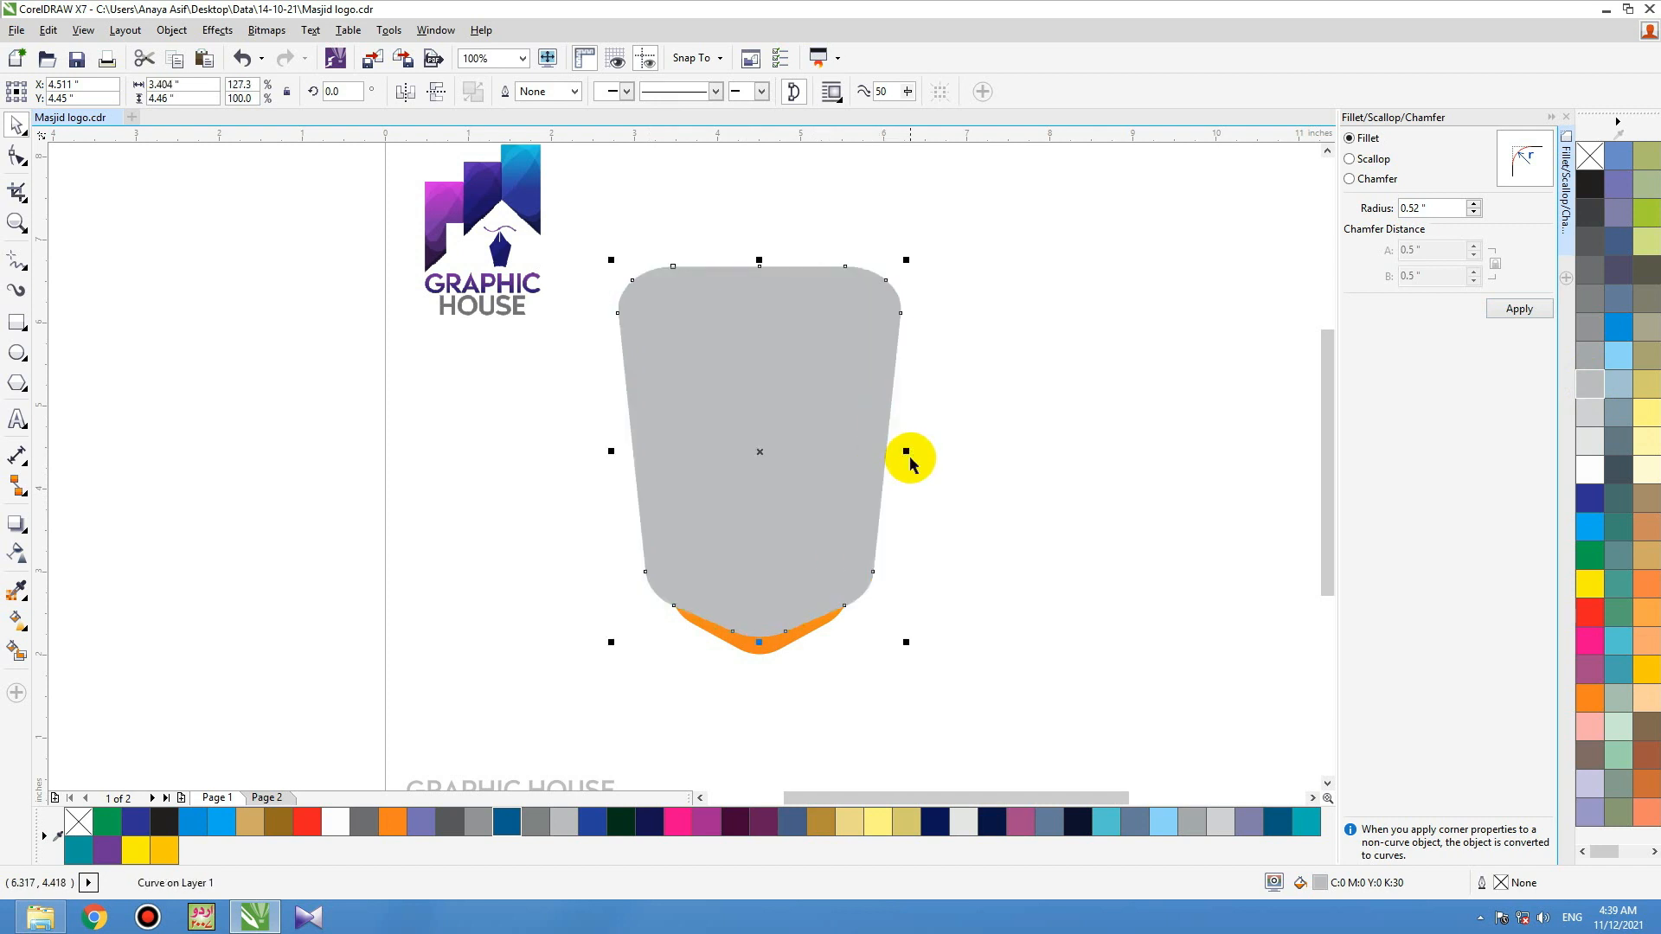
Step: Move the gray copy up about 0.1 in and give it a vertical fountain fill, 30% black at both ends and white in the middle
drag(801, 523, 806, 518)
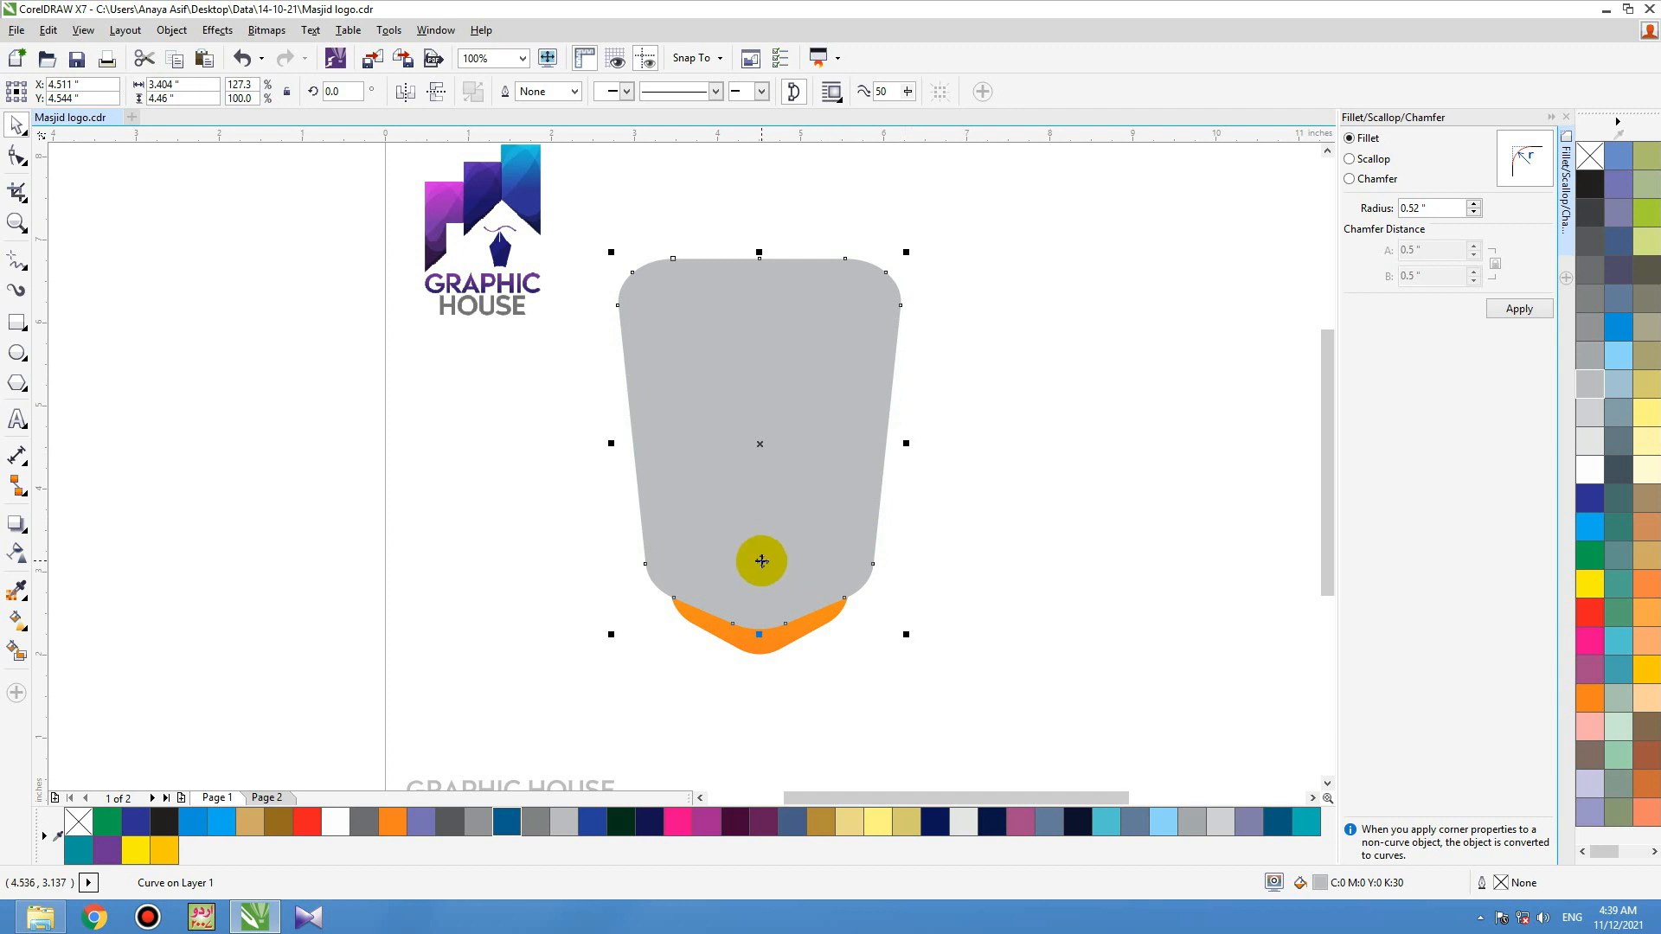
key(g)
drag(752, 630, 758, 269)
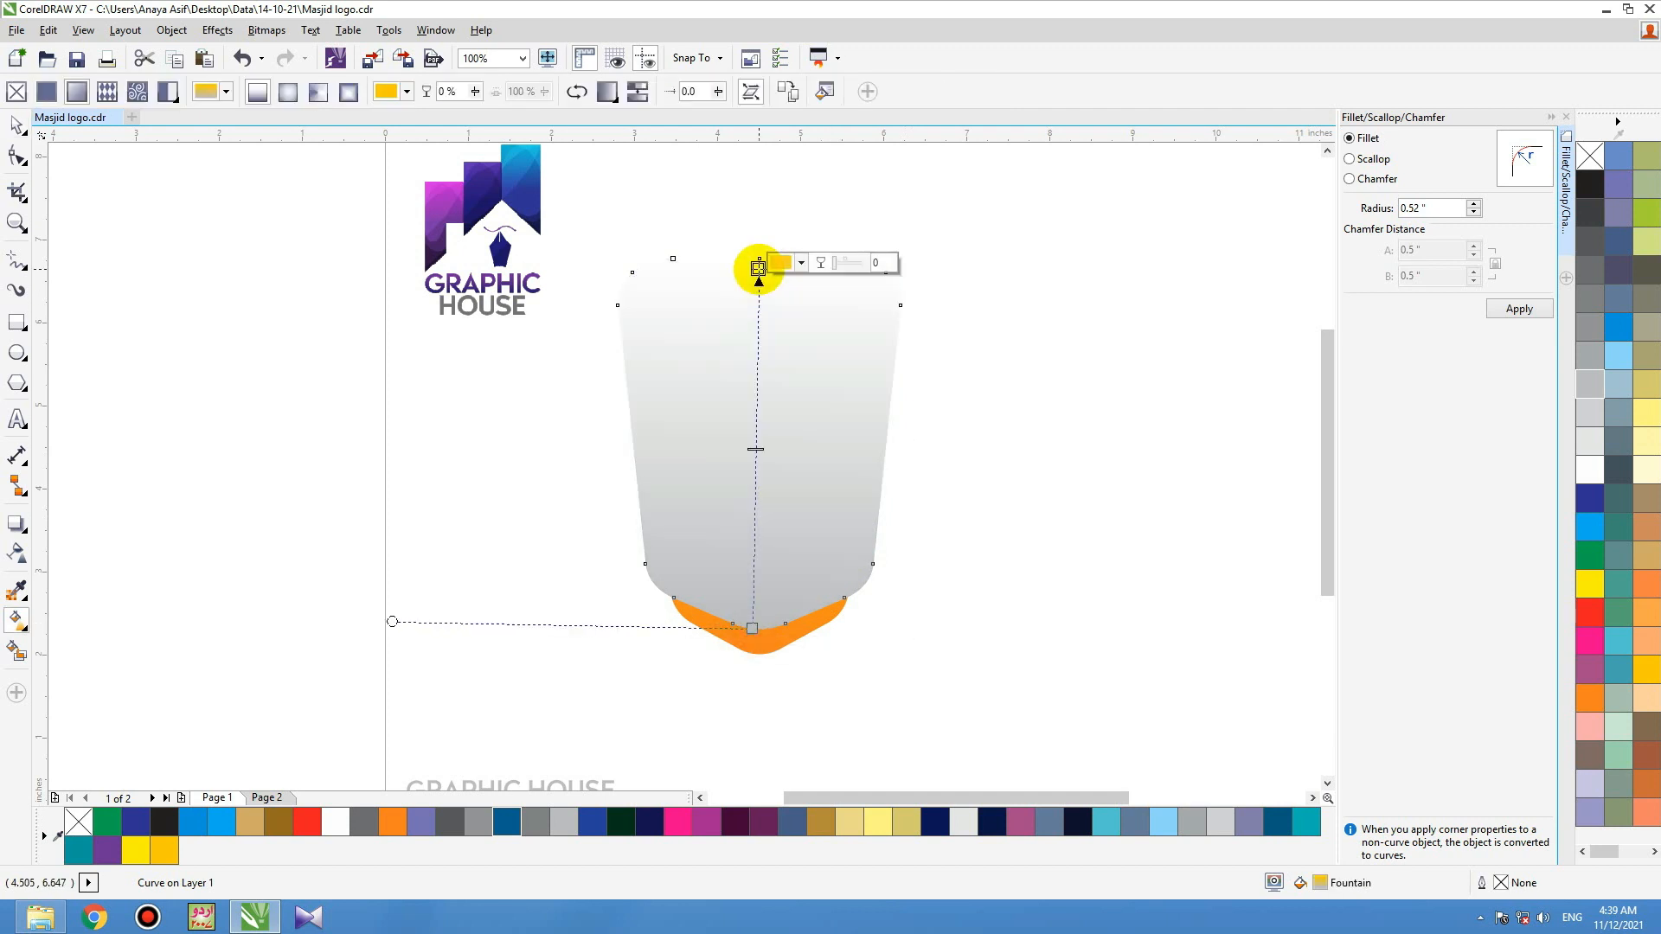
click(1591, 384)
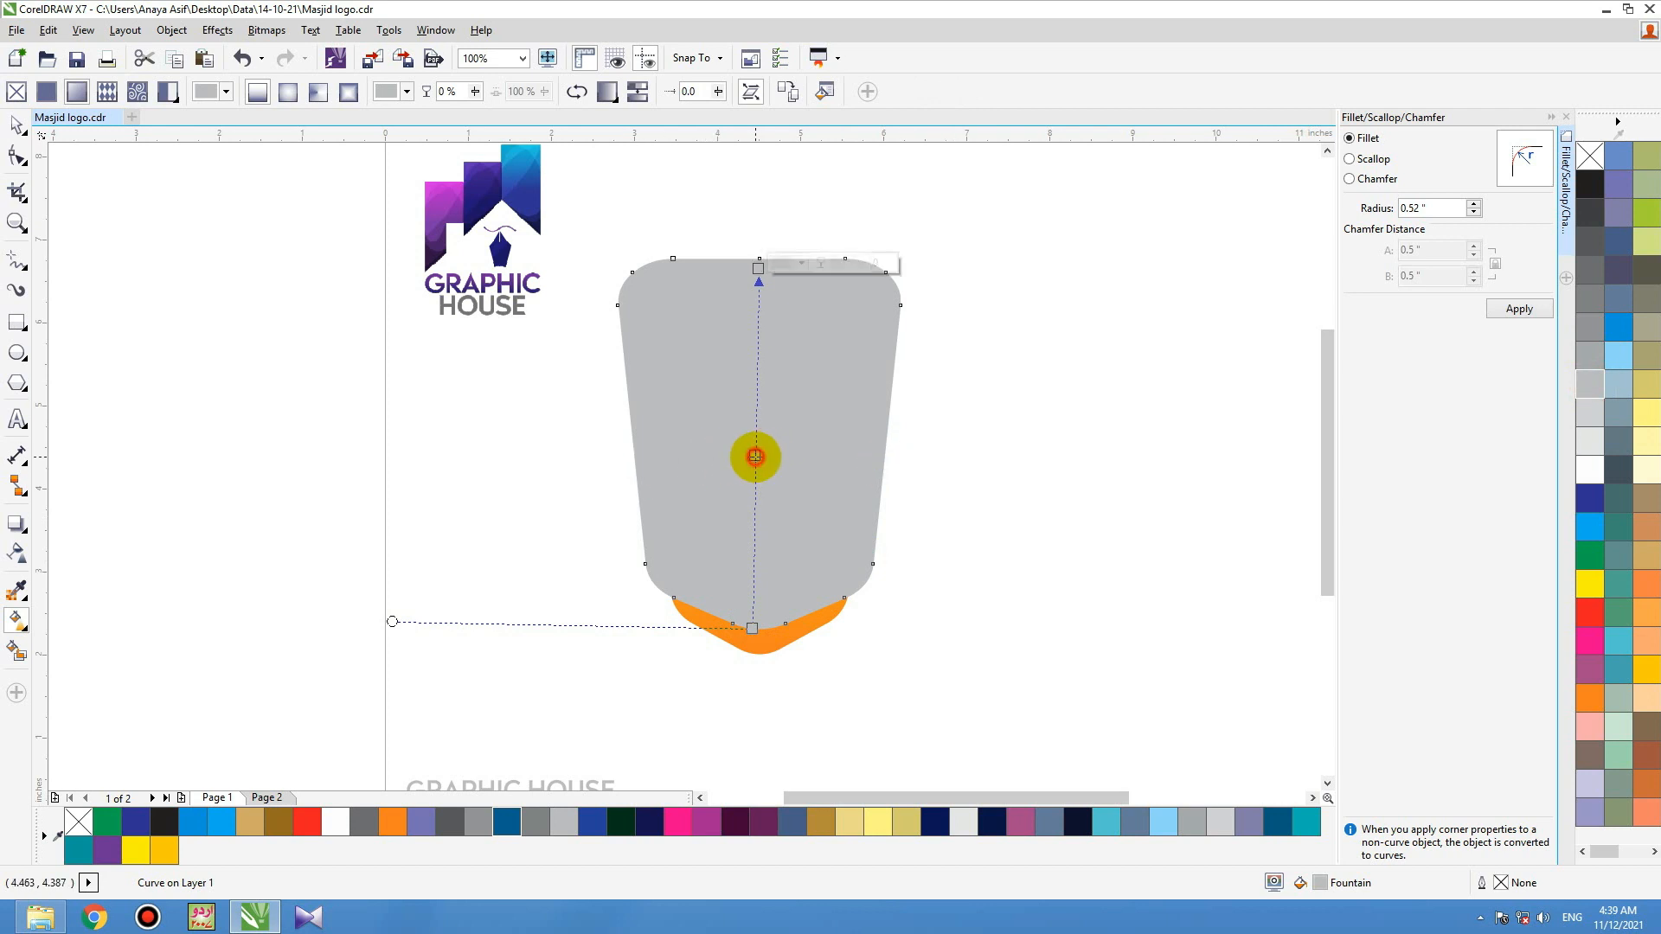
click(1590, 470)
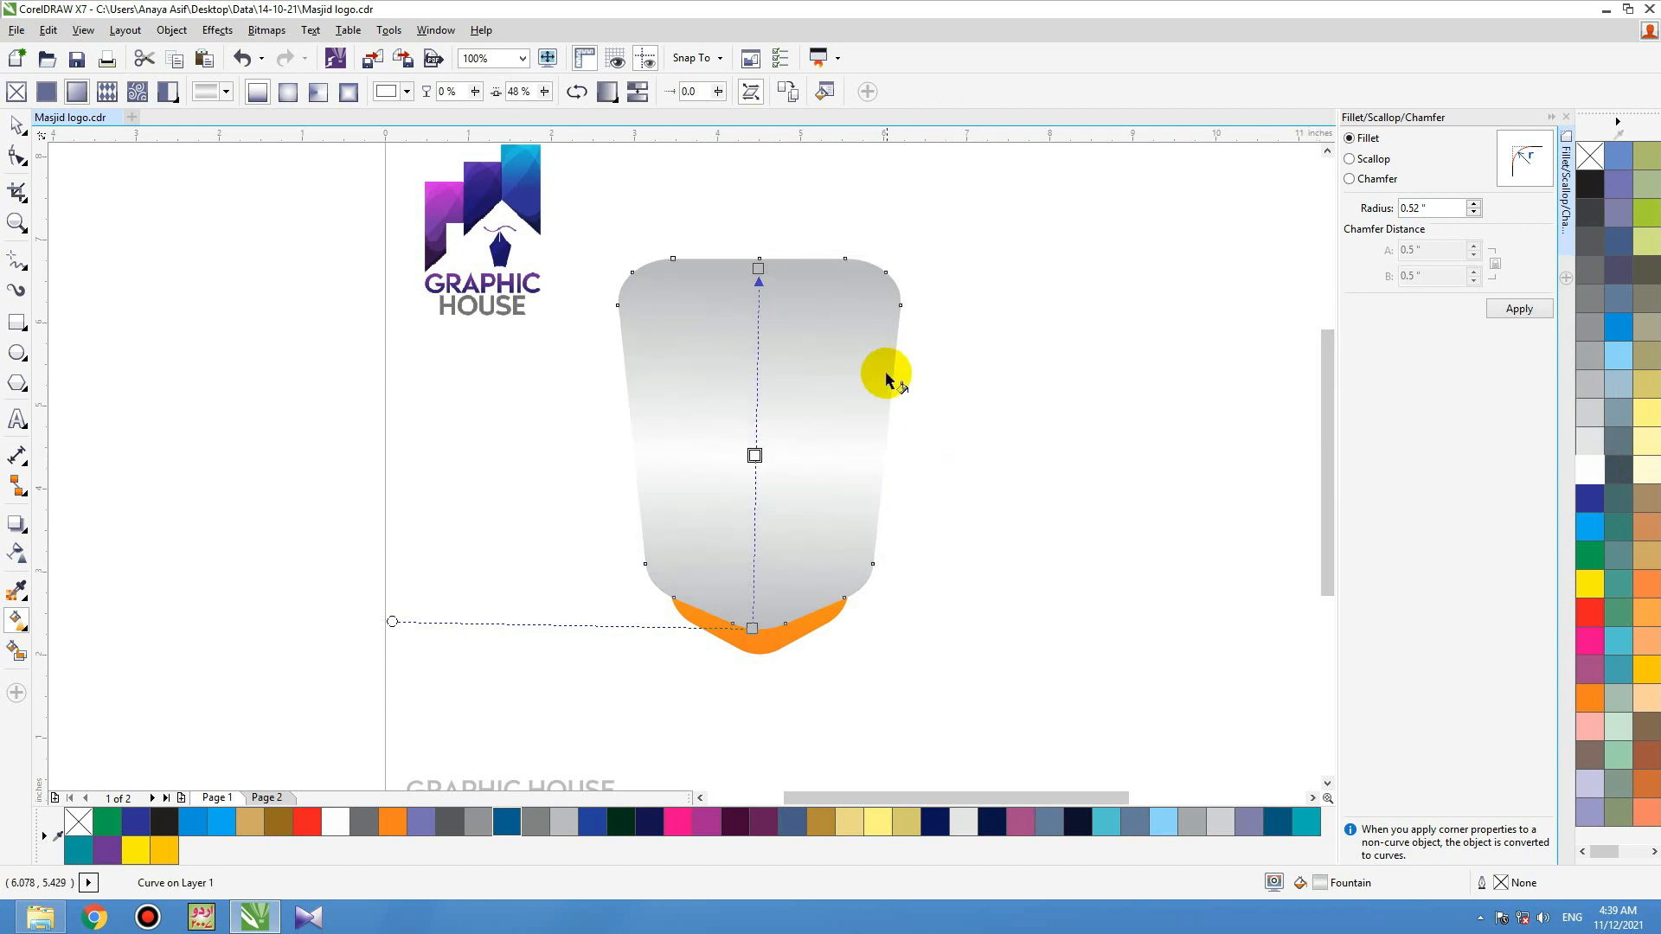
Step: Extend both ends of the gray fountain fill well beyond the shape's upper and lower edges
drag(758, 269, 756, 206)
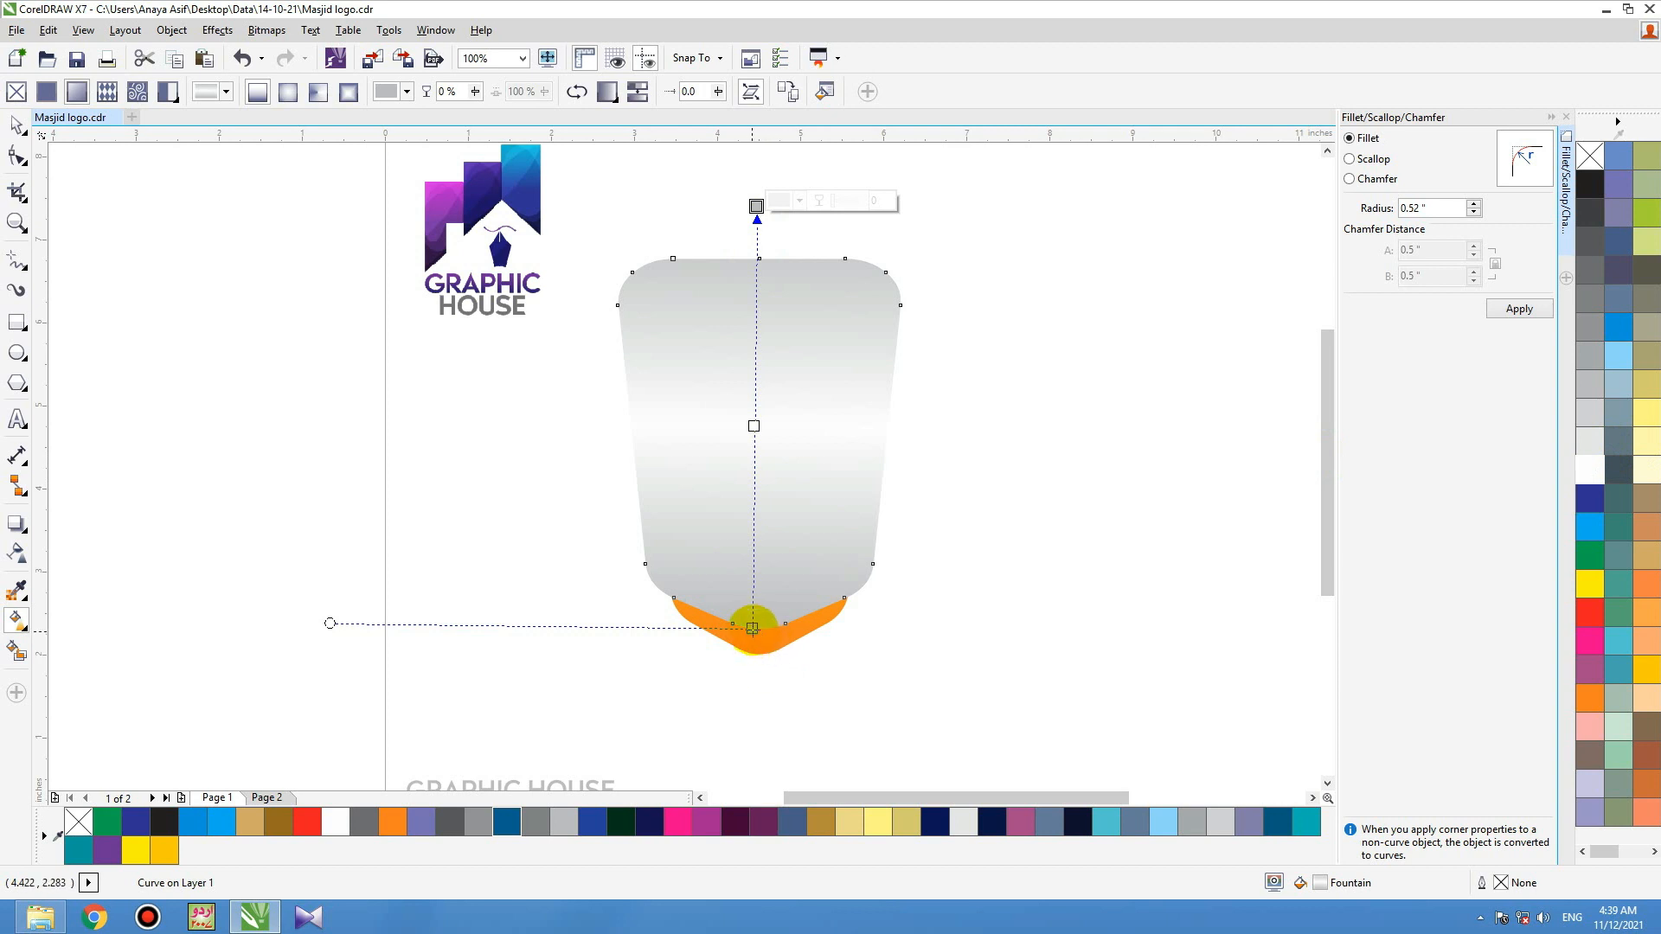
drag(753, 627, 761, 723)
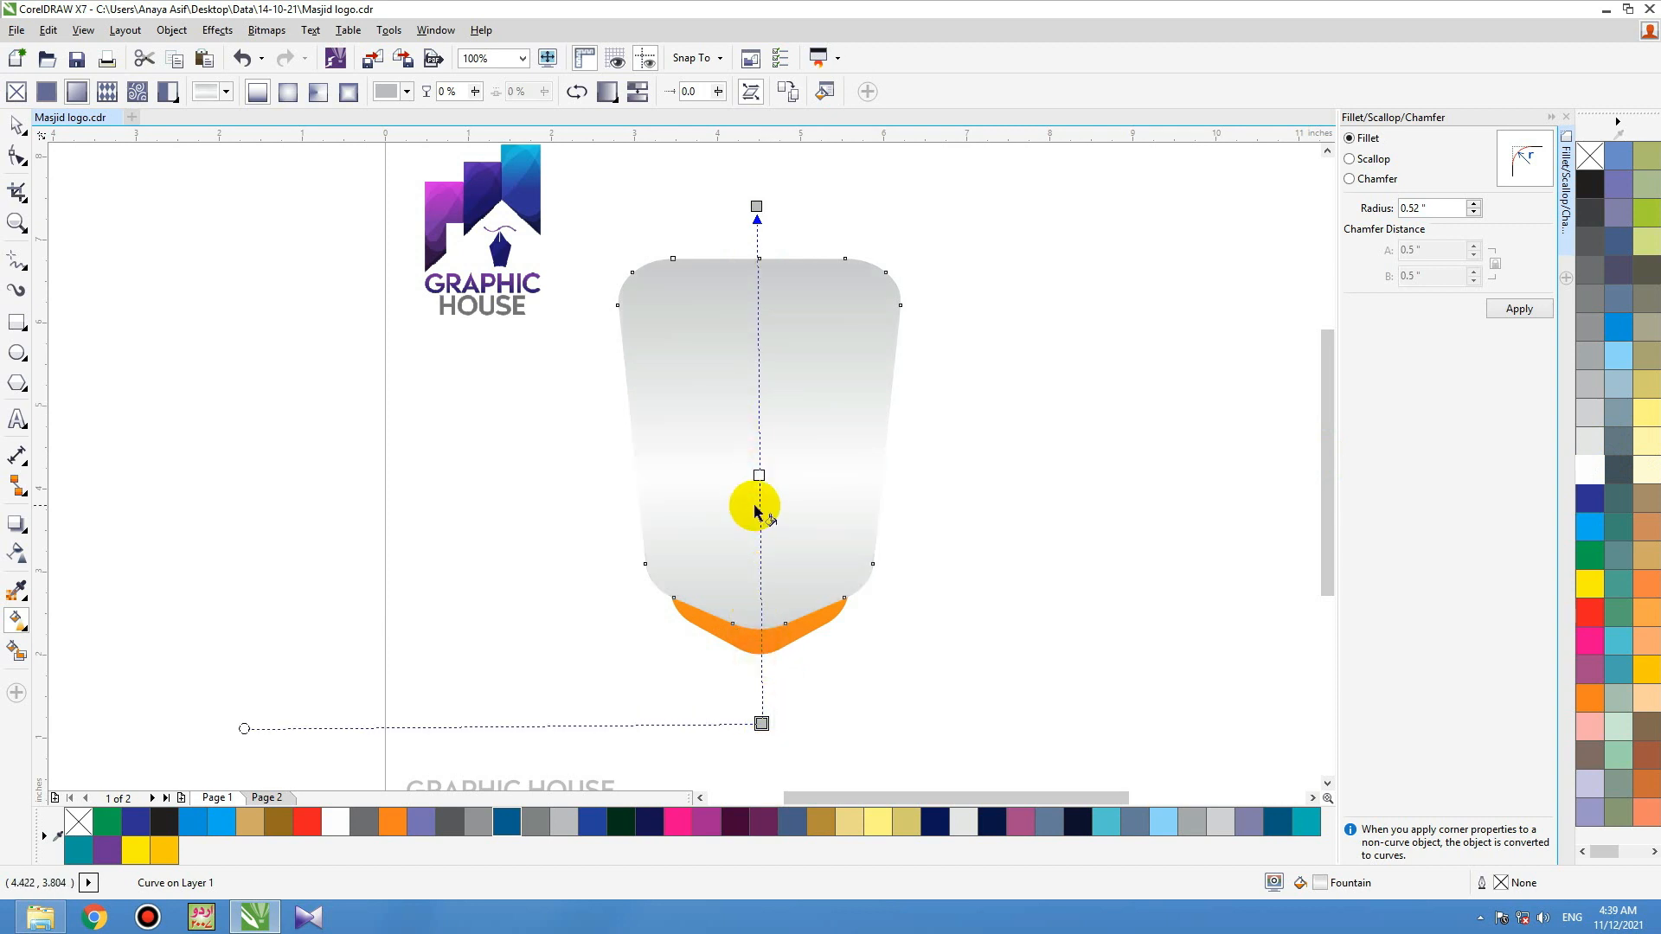
drag(757, 208, 758, 170)
drag(763, 722, 761, 745)
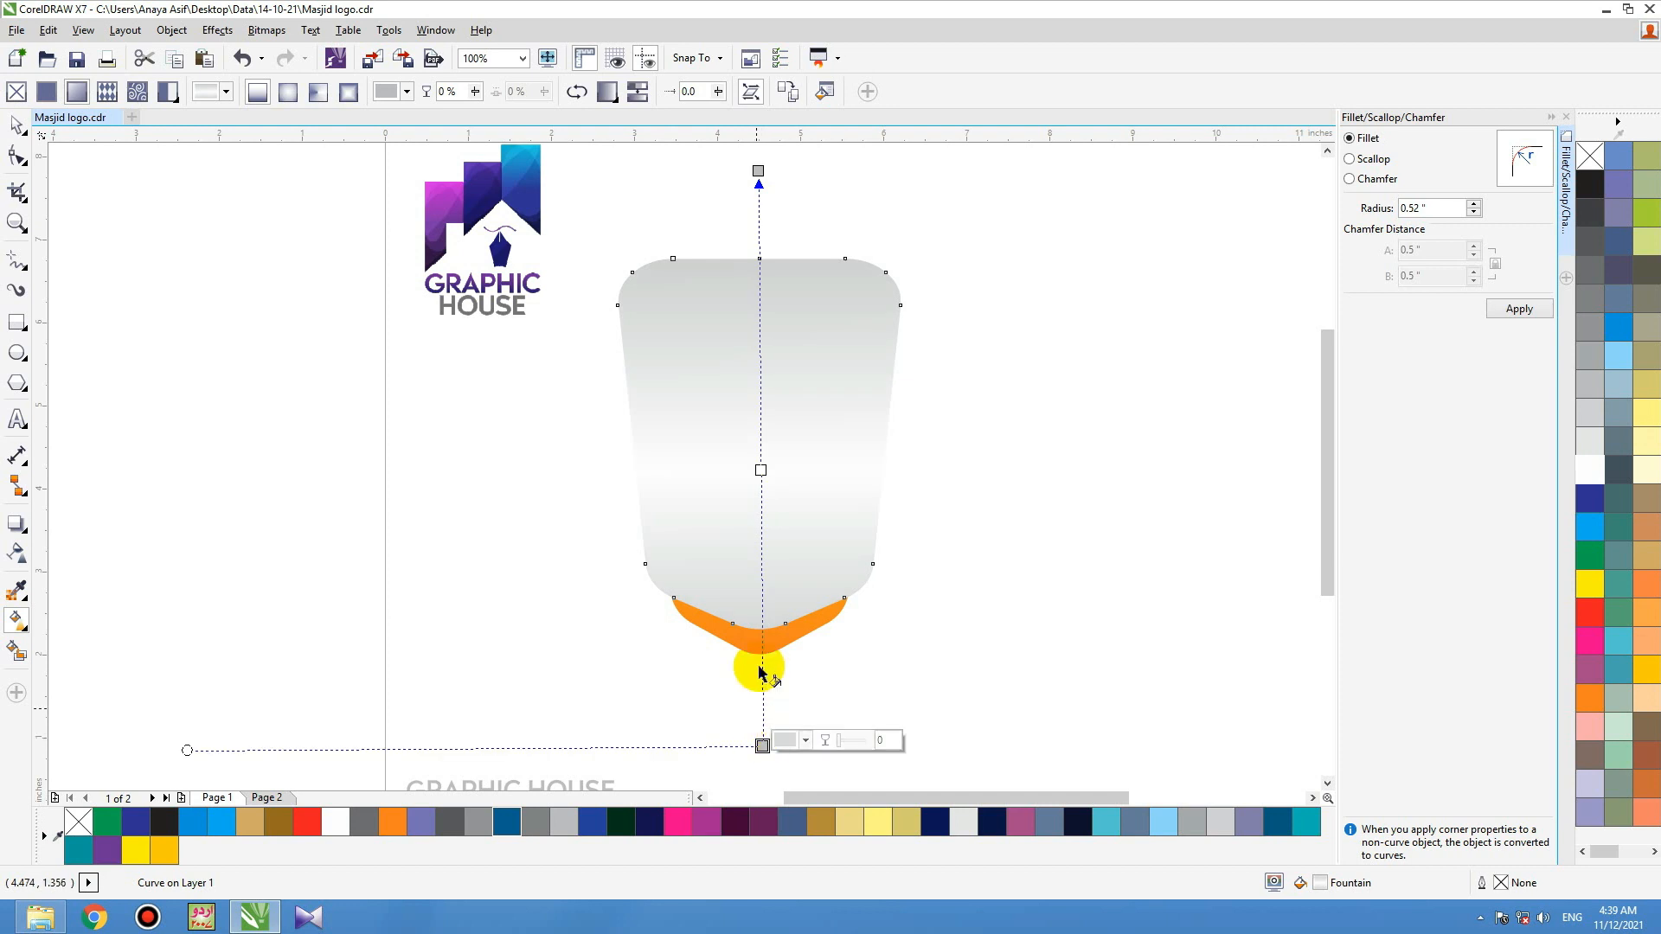
Step: Change both end colours of the gray shape's fountain fill to 20% black
click(758, 171)
click(794, 164)
click(838, 203)
click(1596, 416)
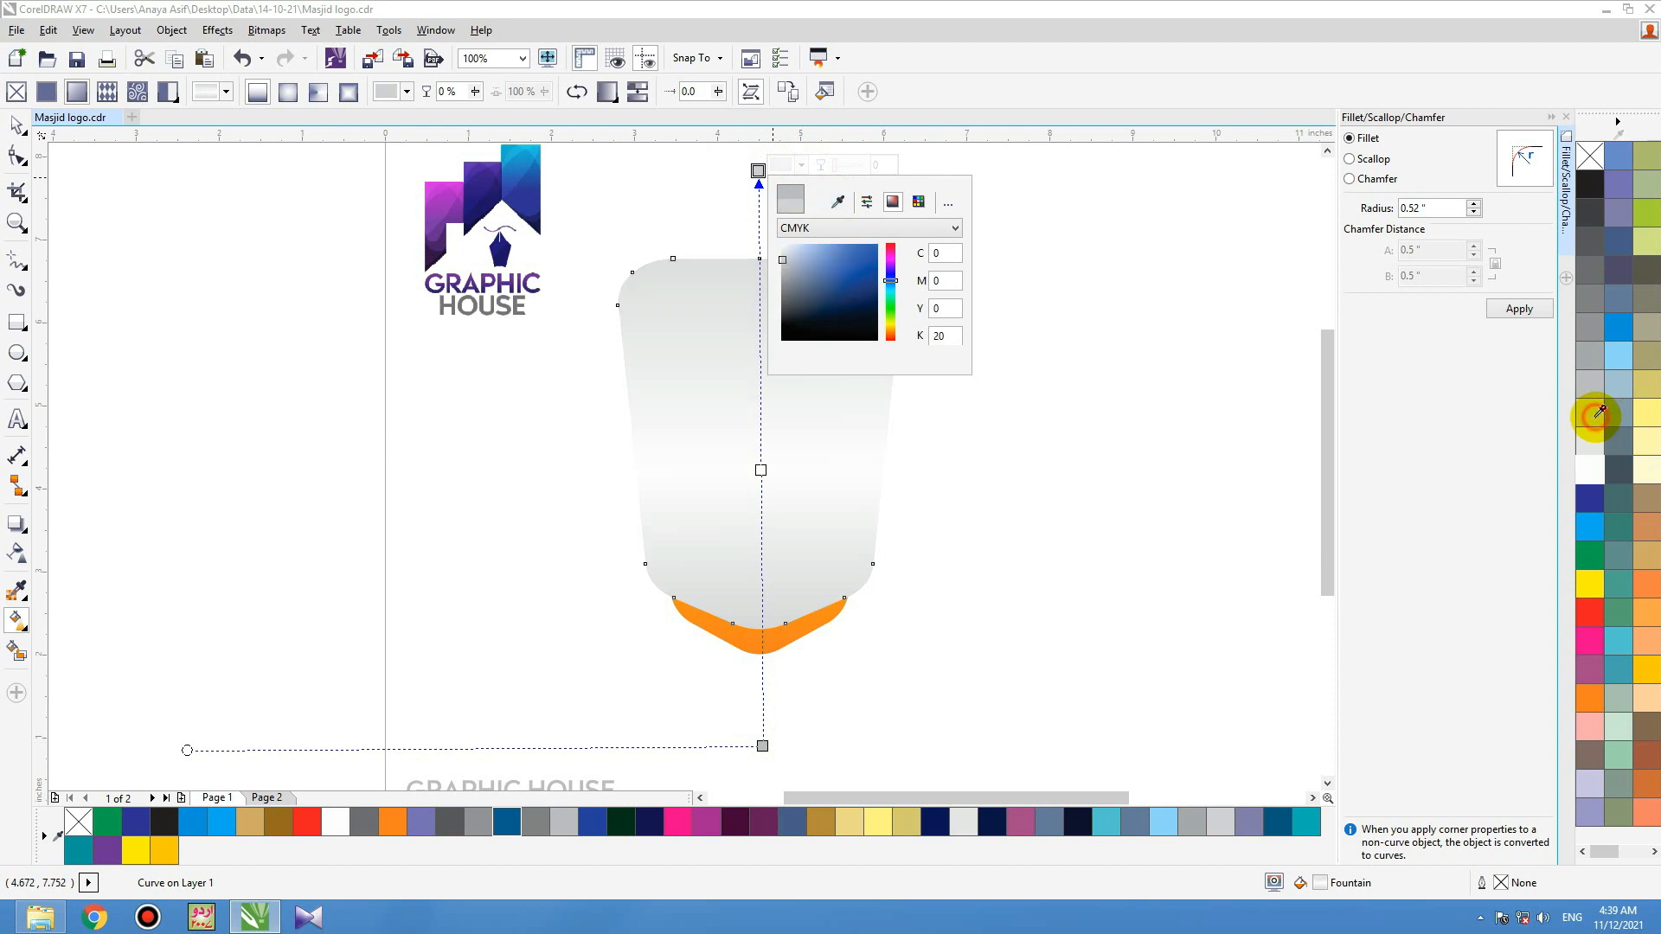
click(762, 745)
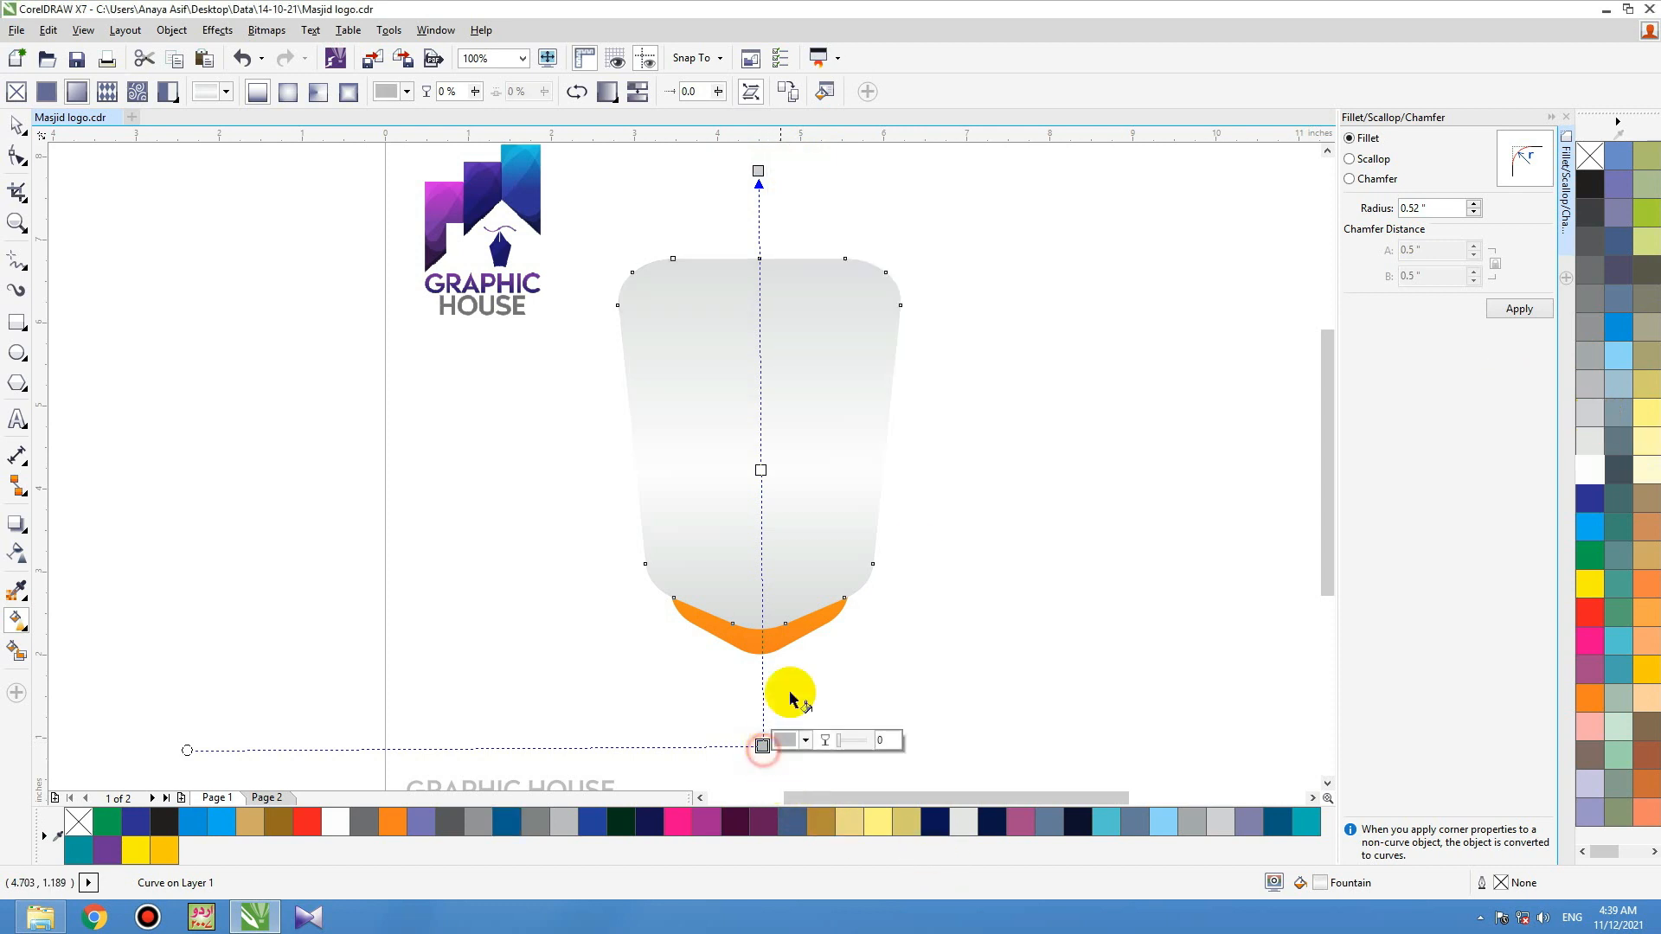
click(806, 741)
click(842, 560)
click(1599, 411)
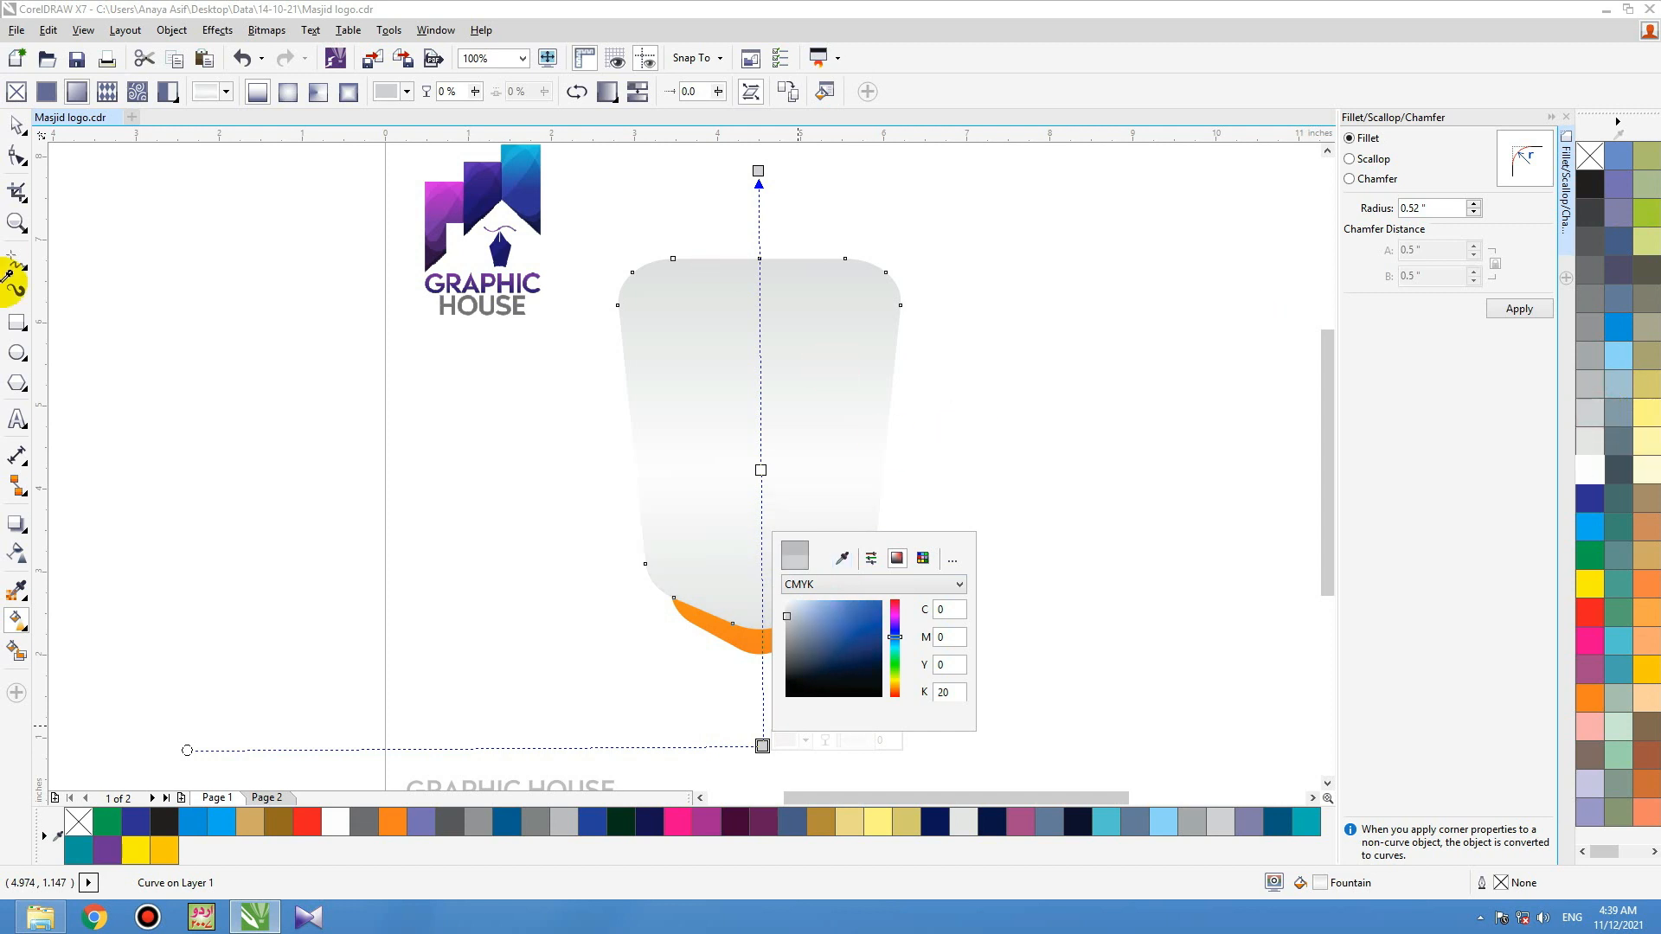
Step: Add a drop shadow to the gray shape with opacity 44 and feathering 5
click(17, 124)
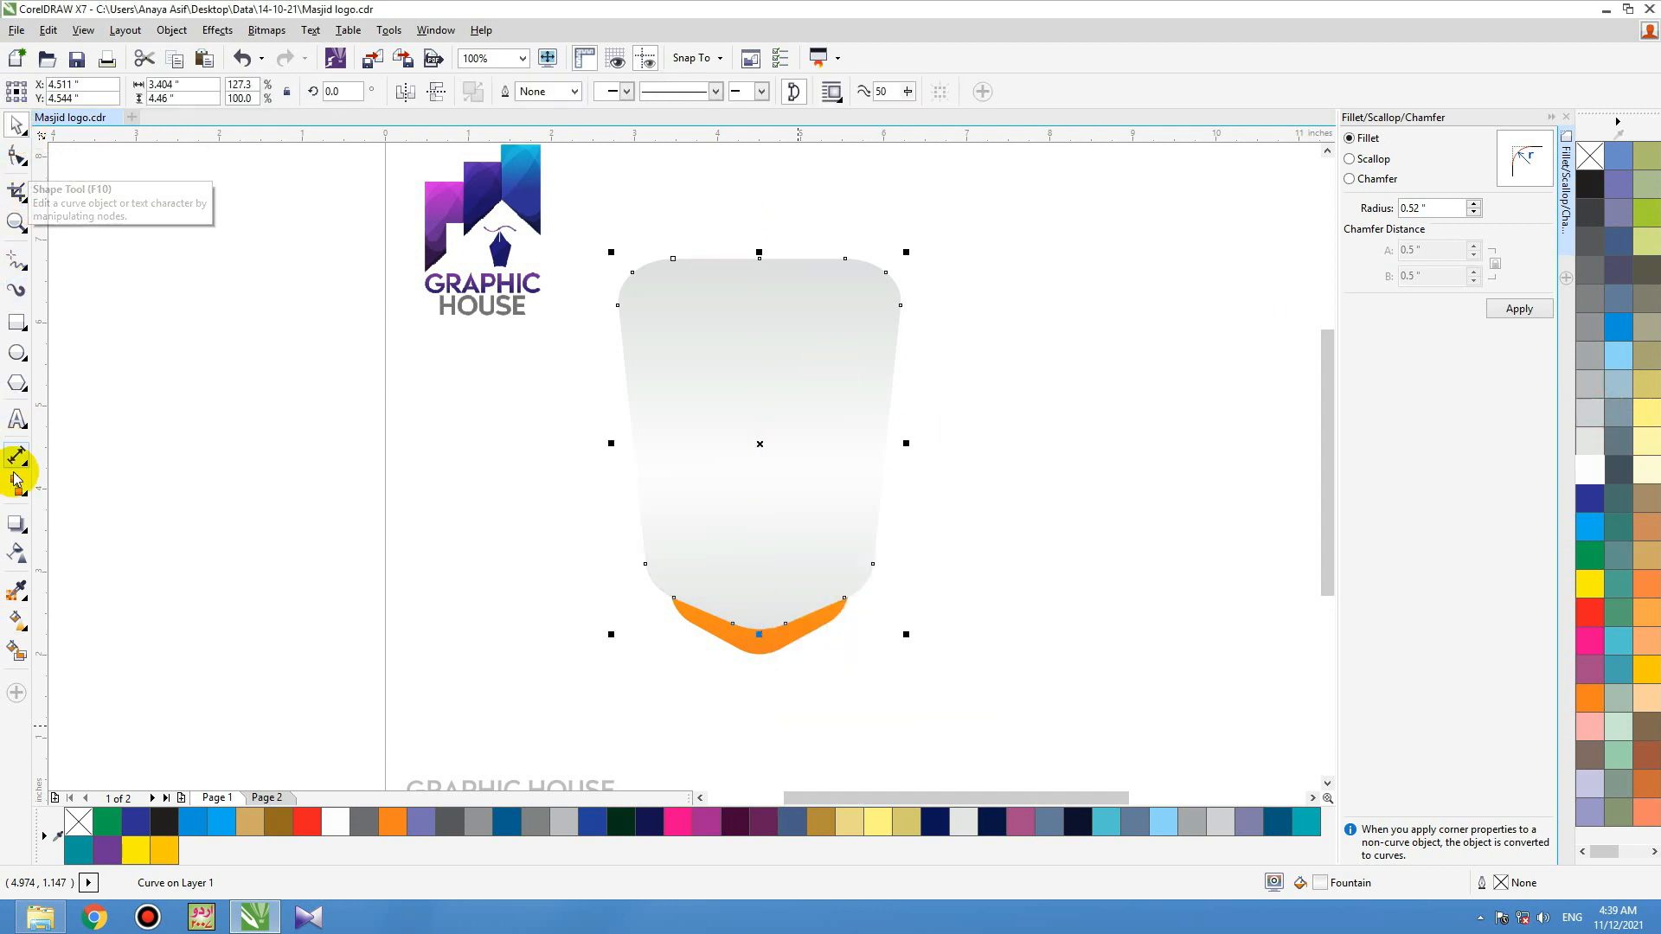
click(26, 534)
click(91, 523)
drag(720, 440, 752, 544)
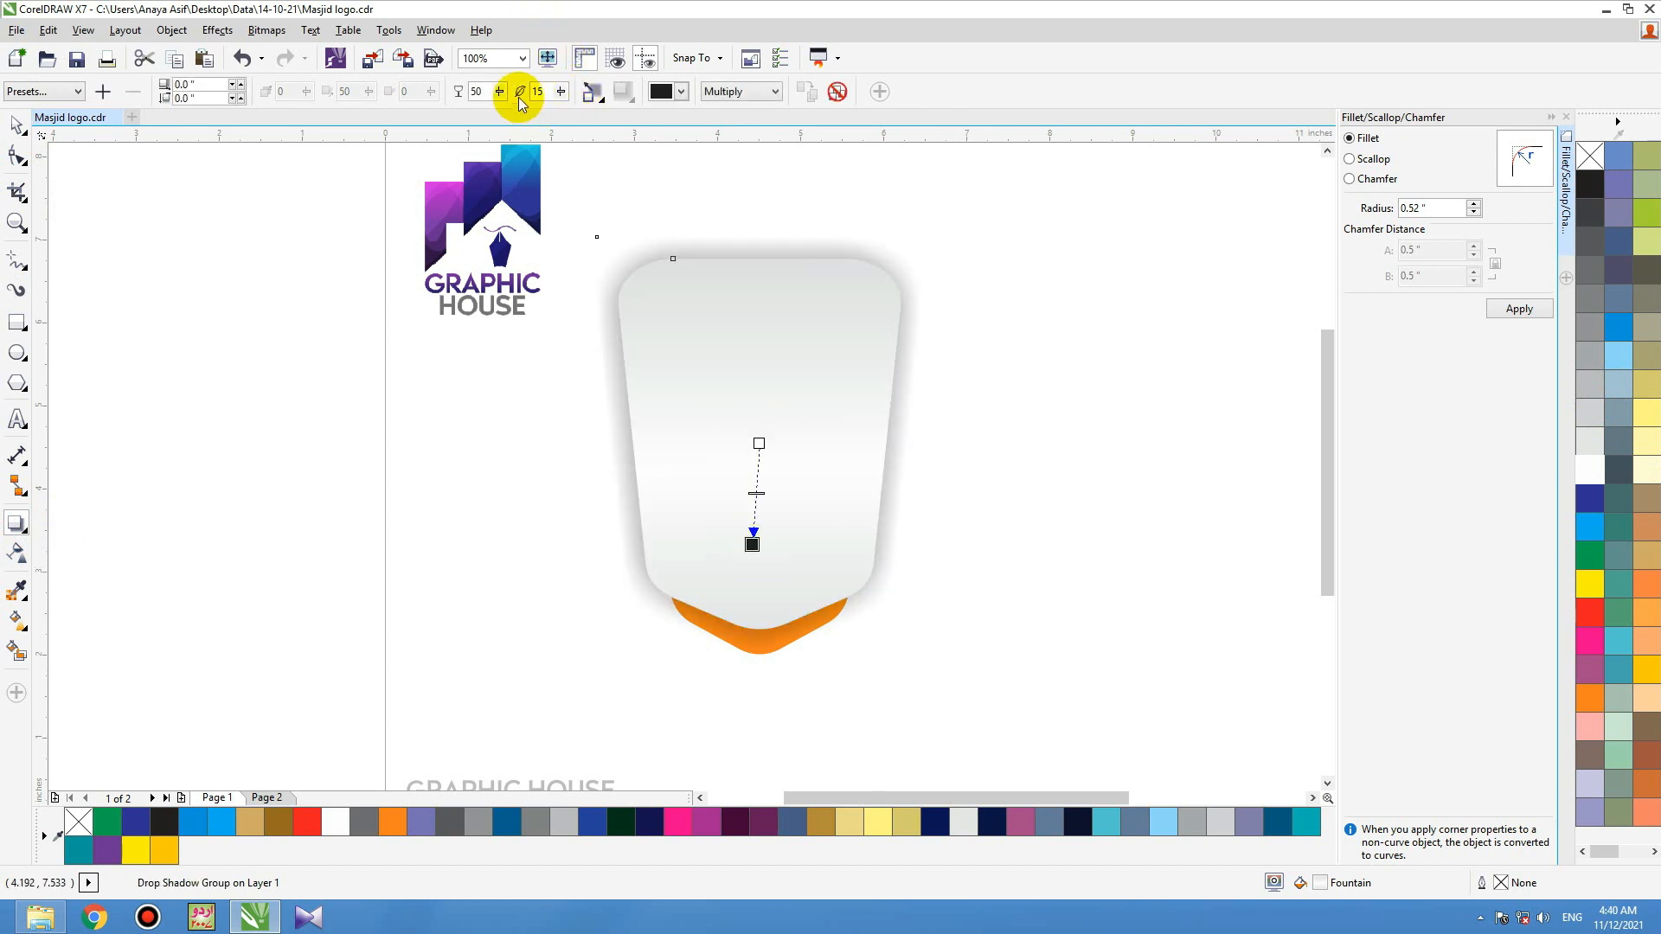
double_click(485, 92)
text(44)
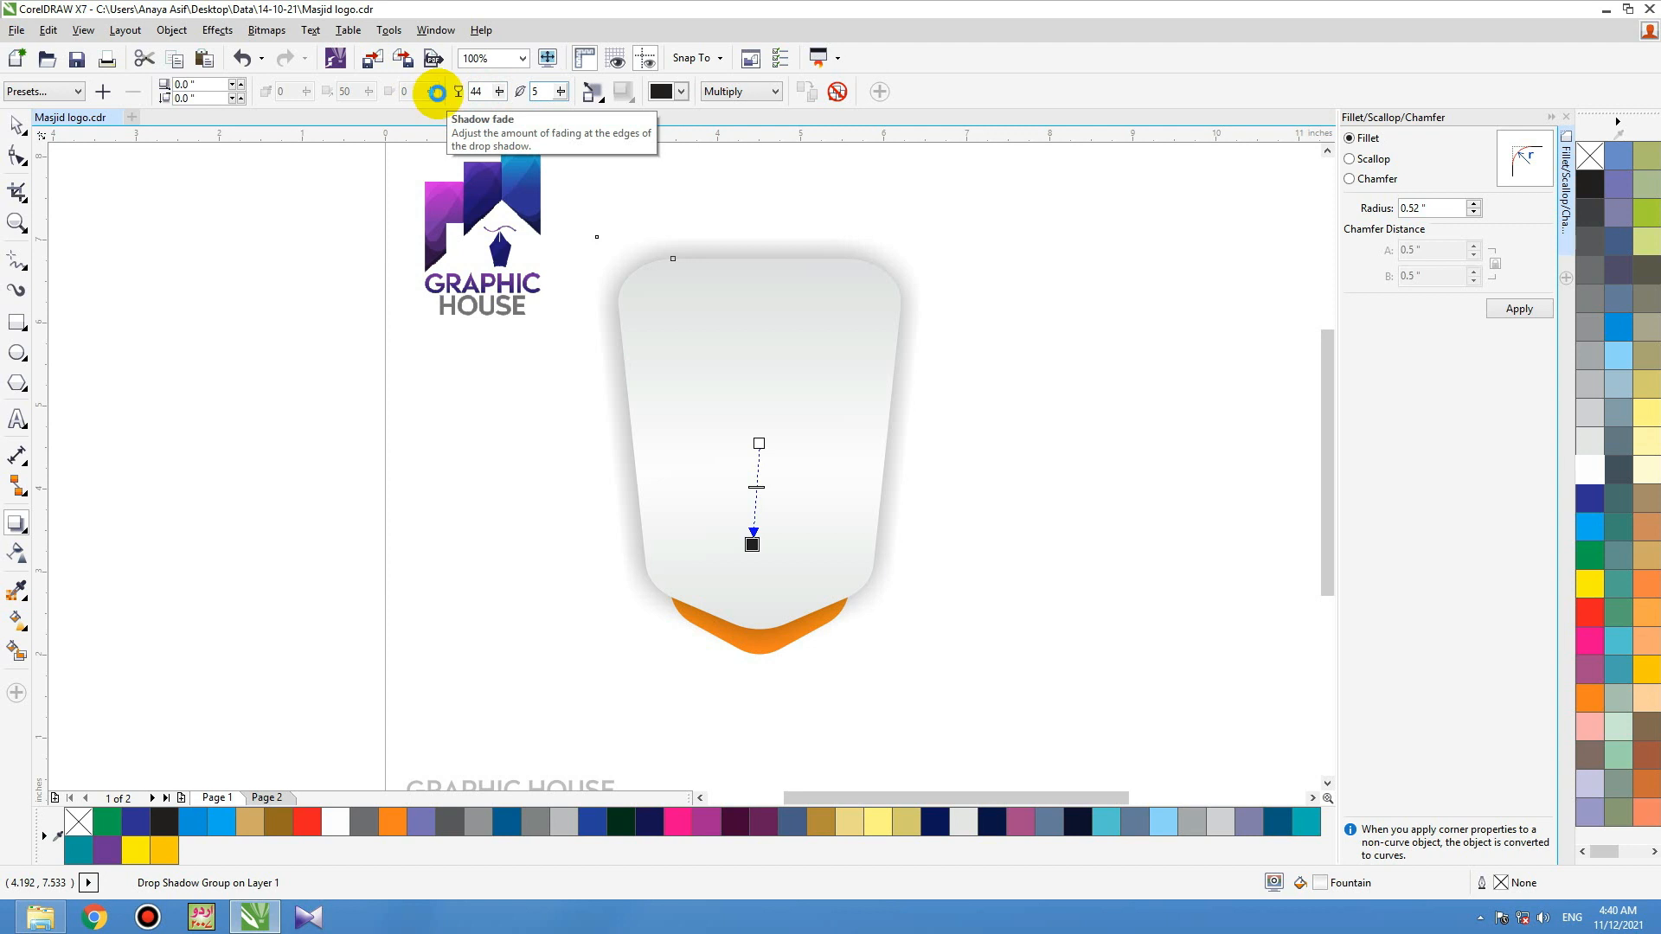
key(Return)
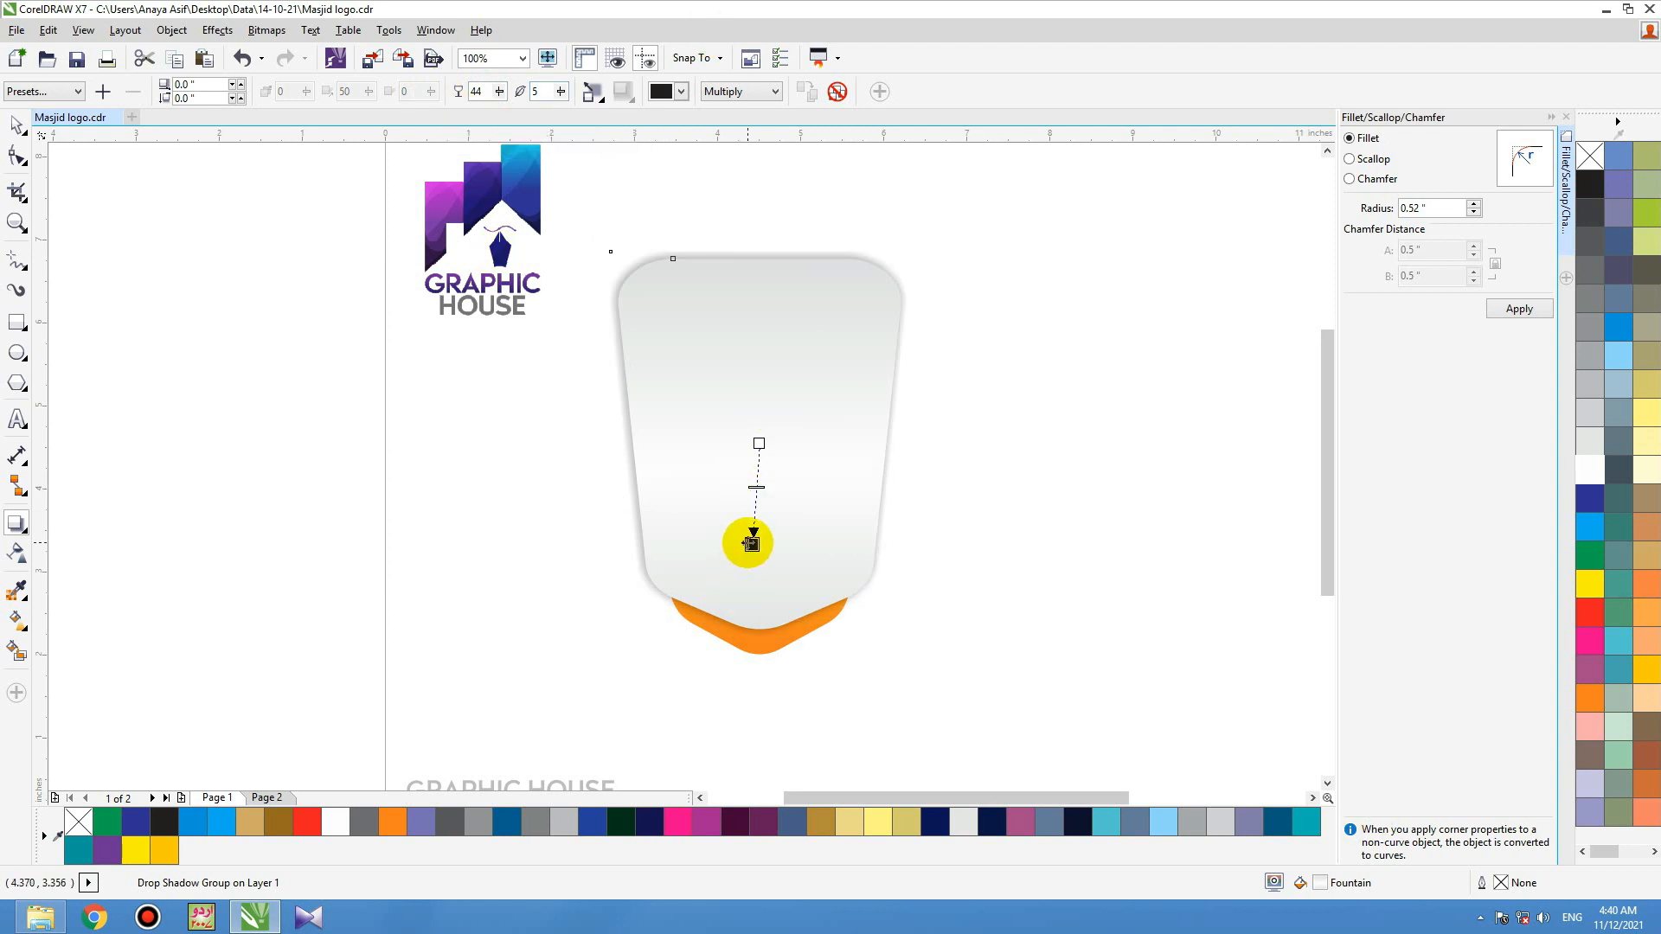
Step: Offset the gray shape's shadow about 0.085 in downward and reduce its opacity to 27
drag(747, 572, 736, 636)
drag(750, 513, 752, 508)
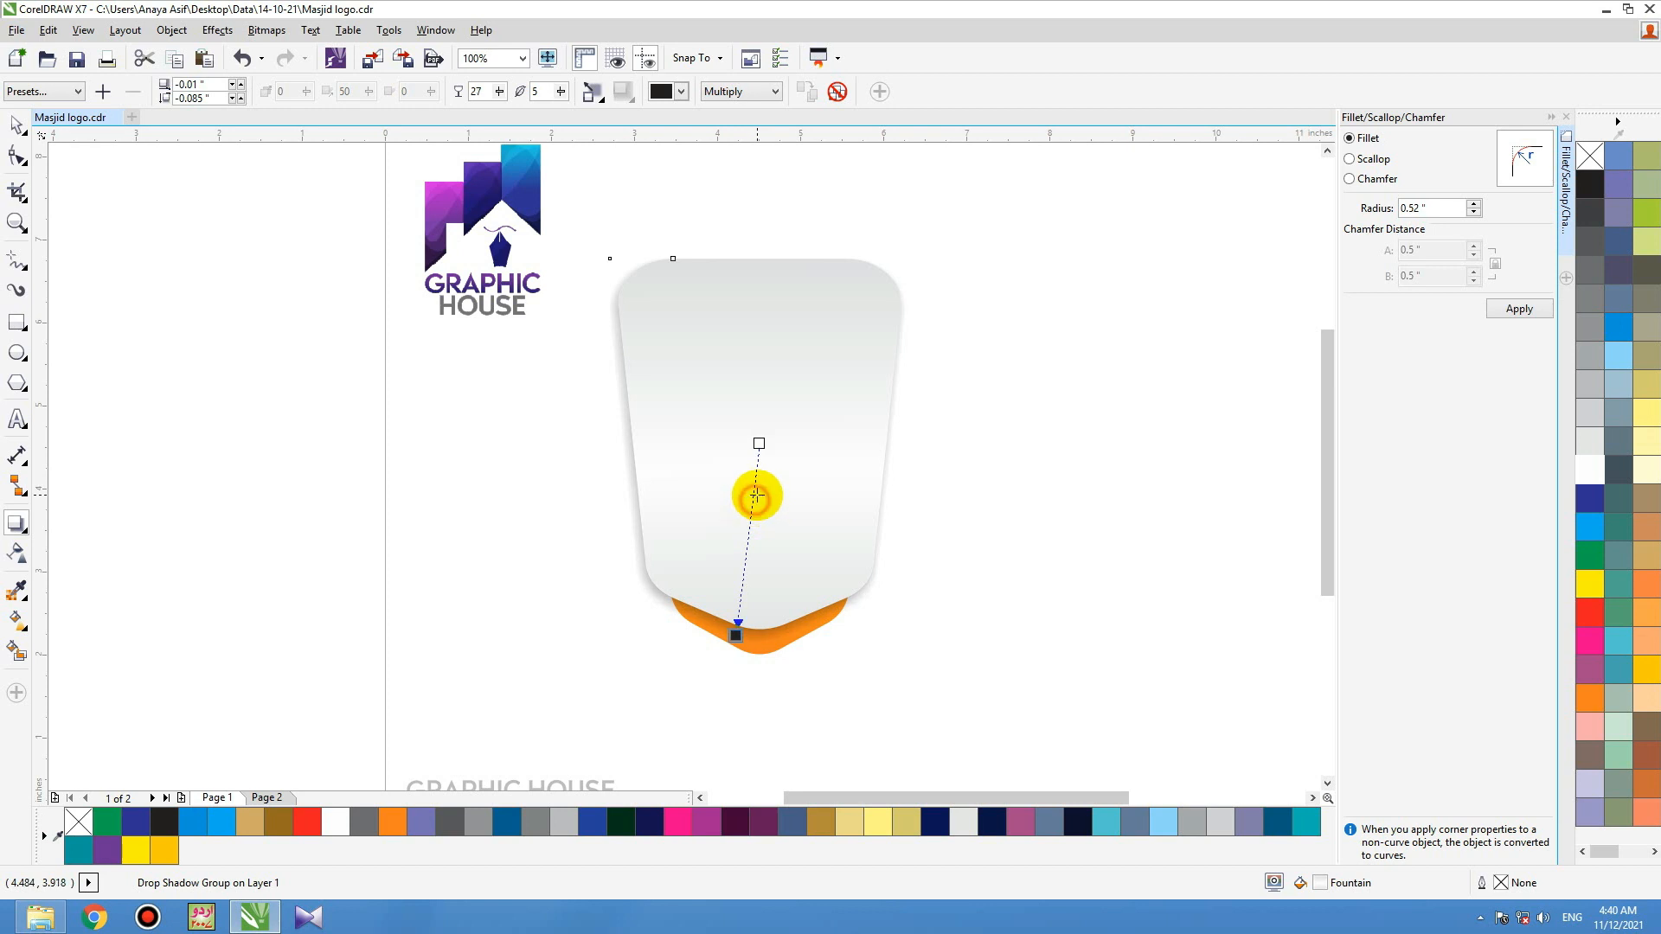
click(532, 502)
drag(828, 404, 1048, 448)
key(ctrl+z)
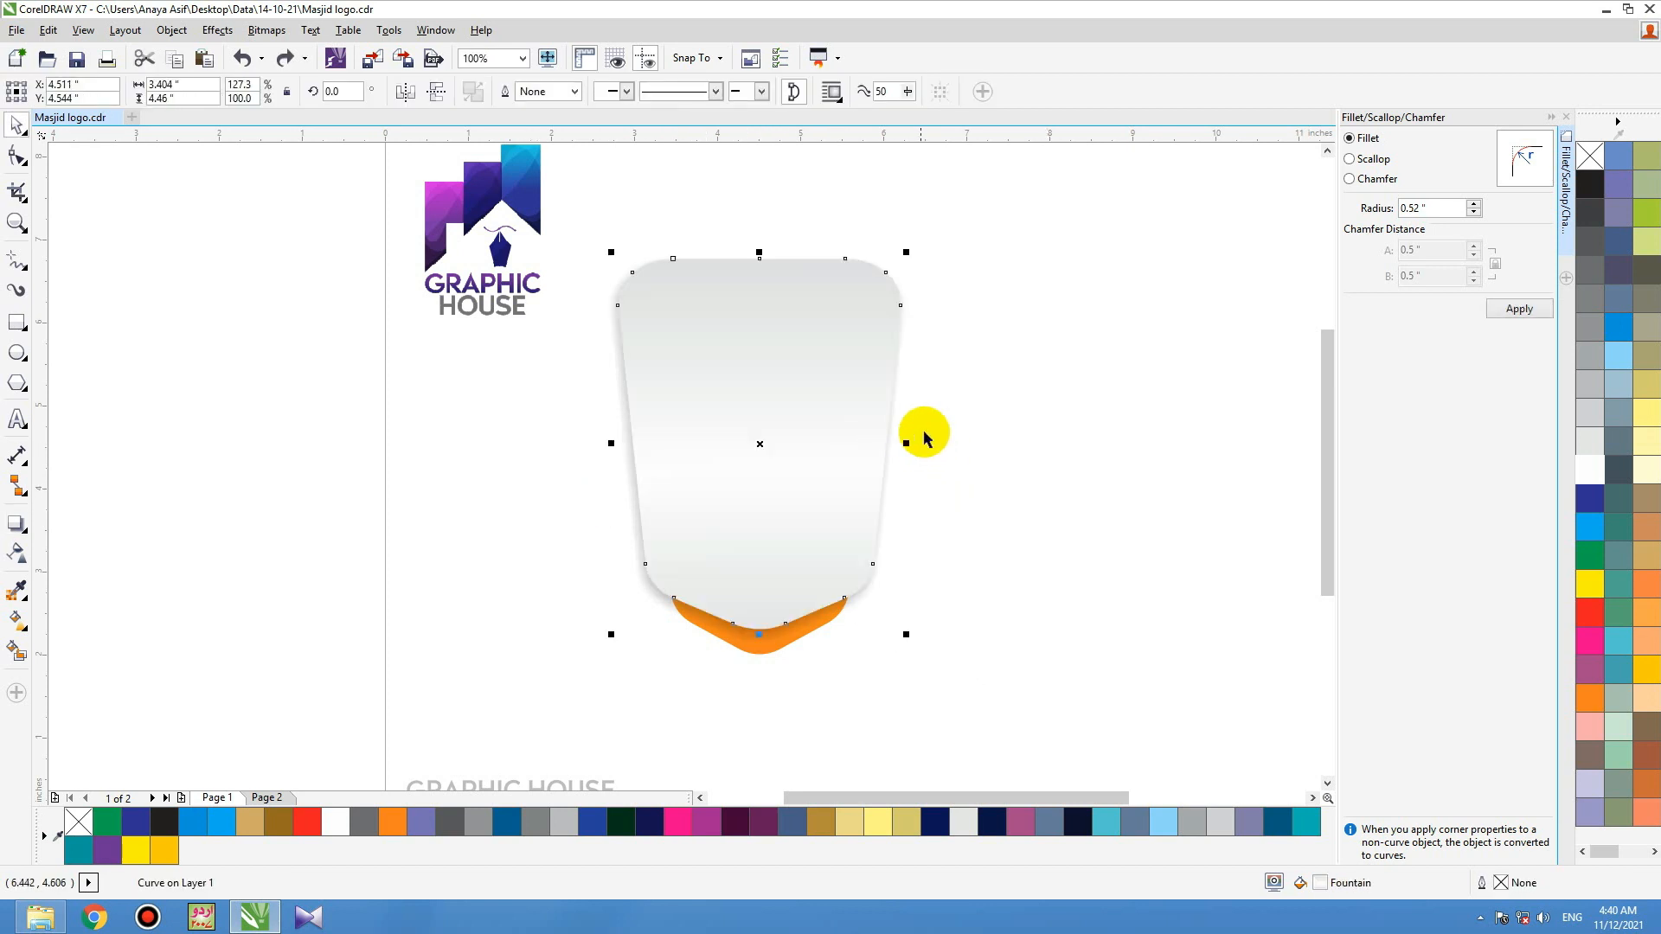
Step: Nudge the orange shape slightly down so more of its tip shows below the gray shape
click(910, 478)
click(741, 651)
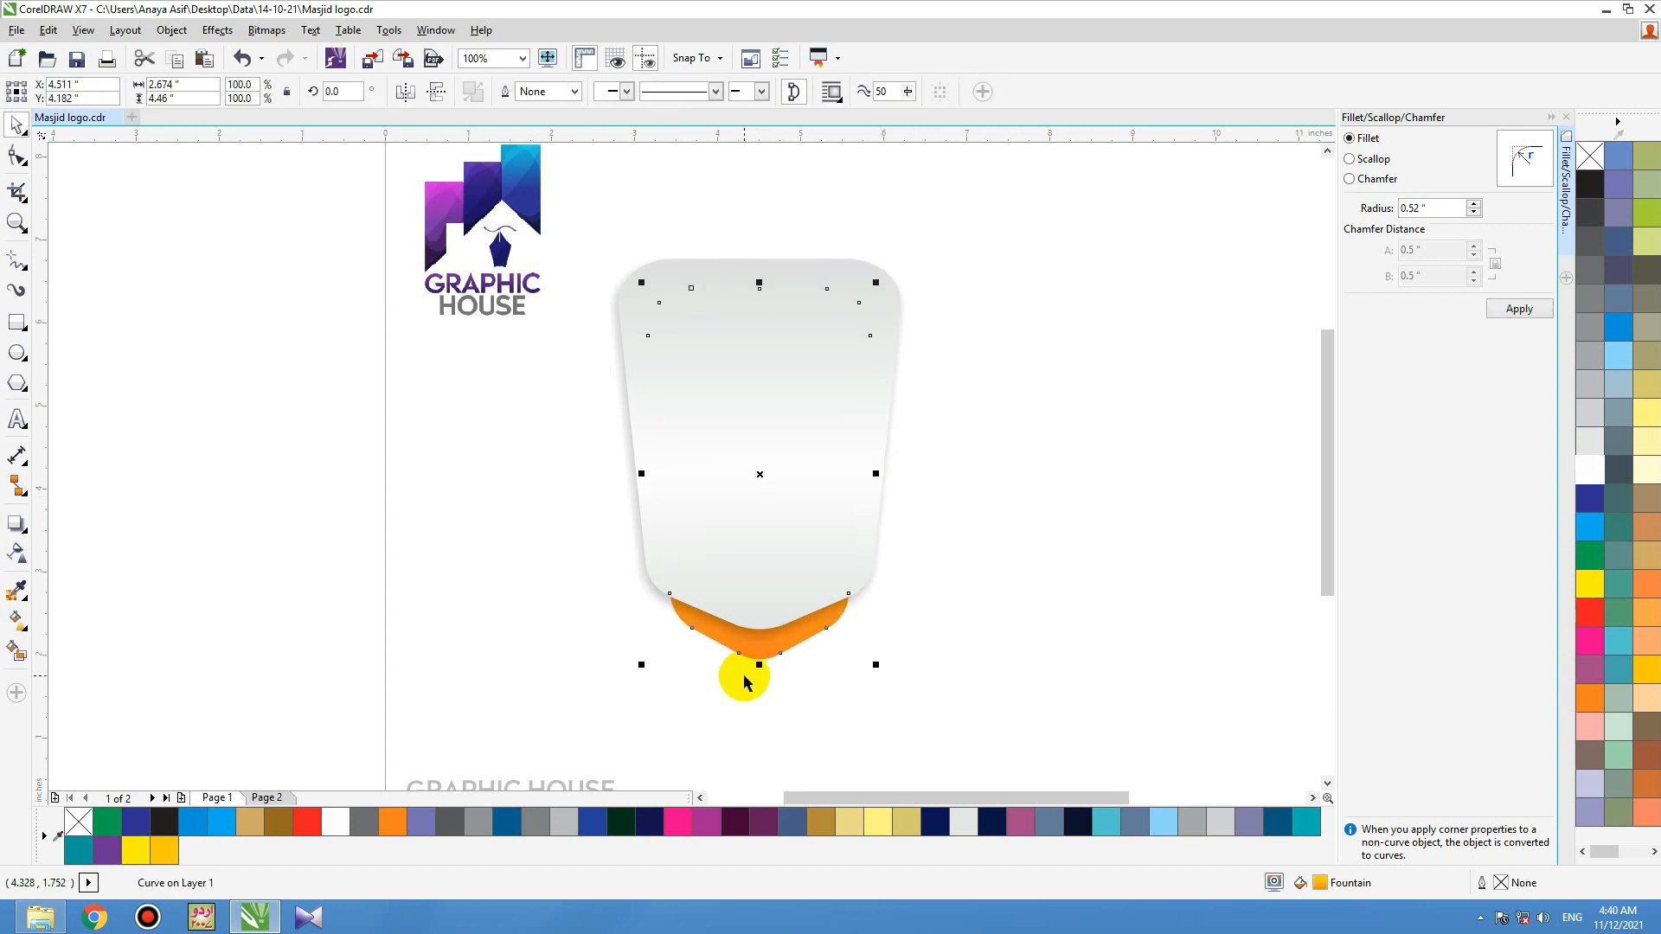
click(538, 501)
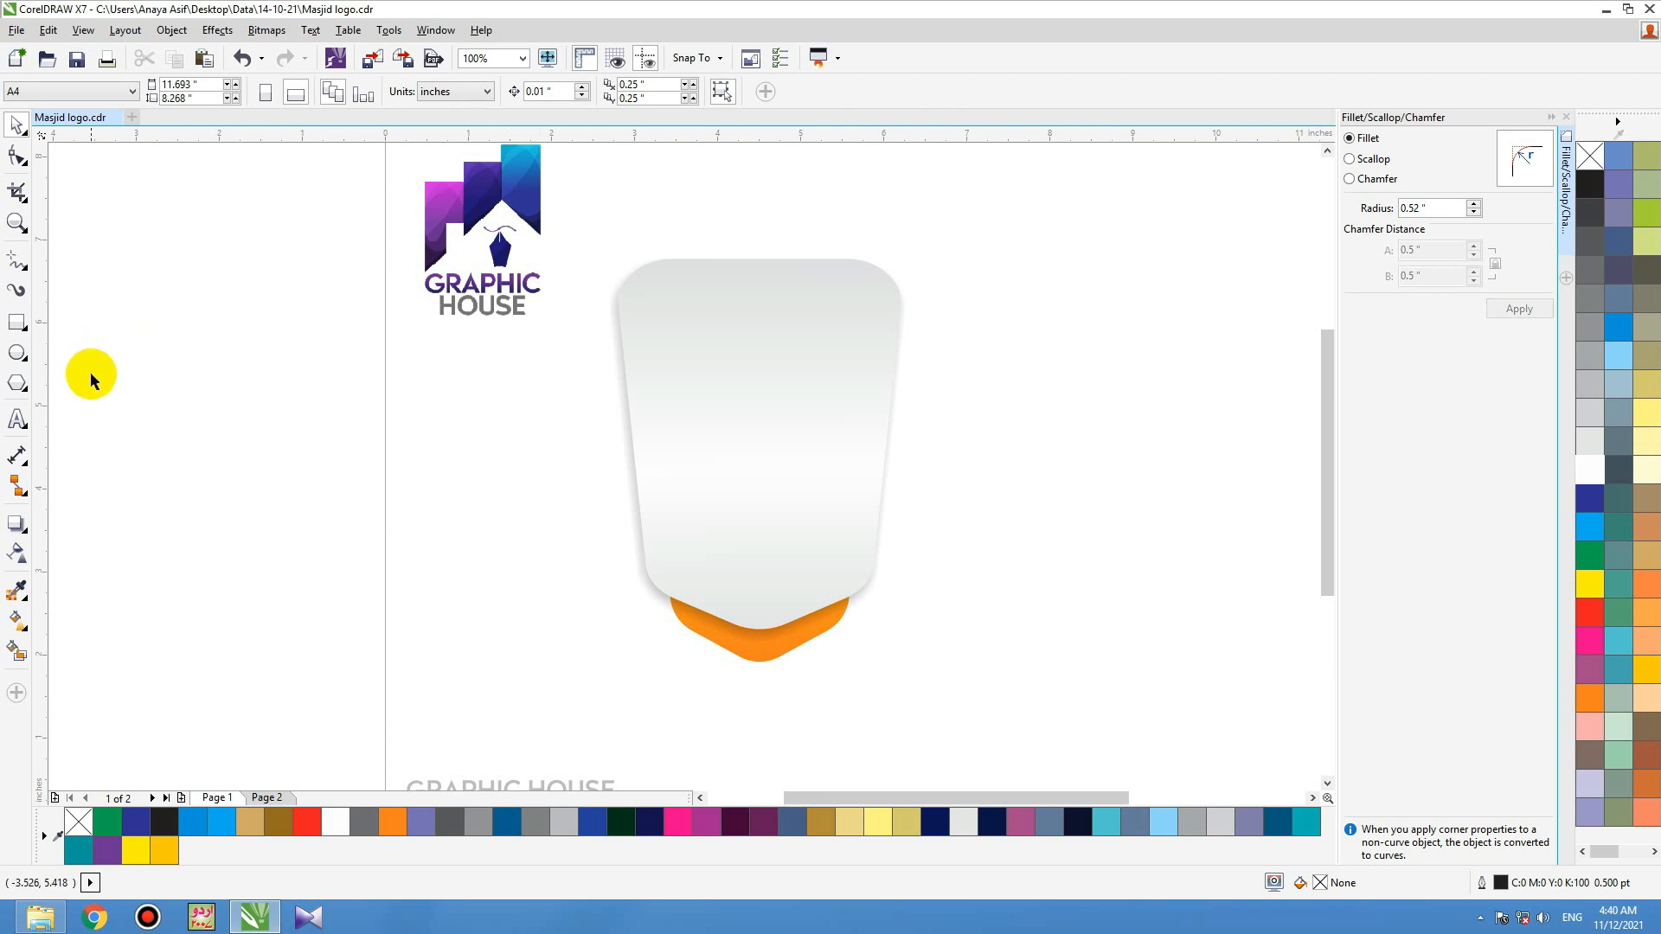
Step: Draw a circle about 1.83 in across over the middle of the gray shape's upper edge and fill it orange
click(18, 352)
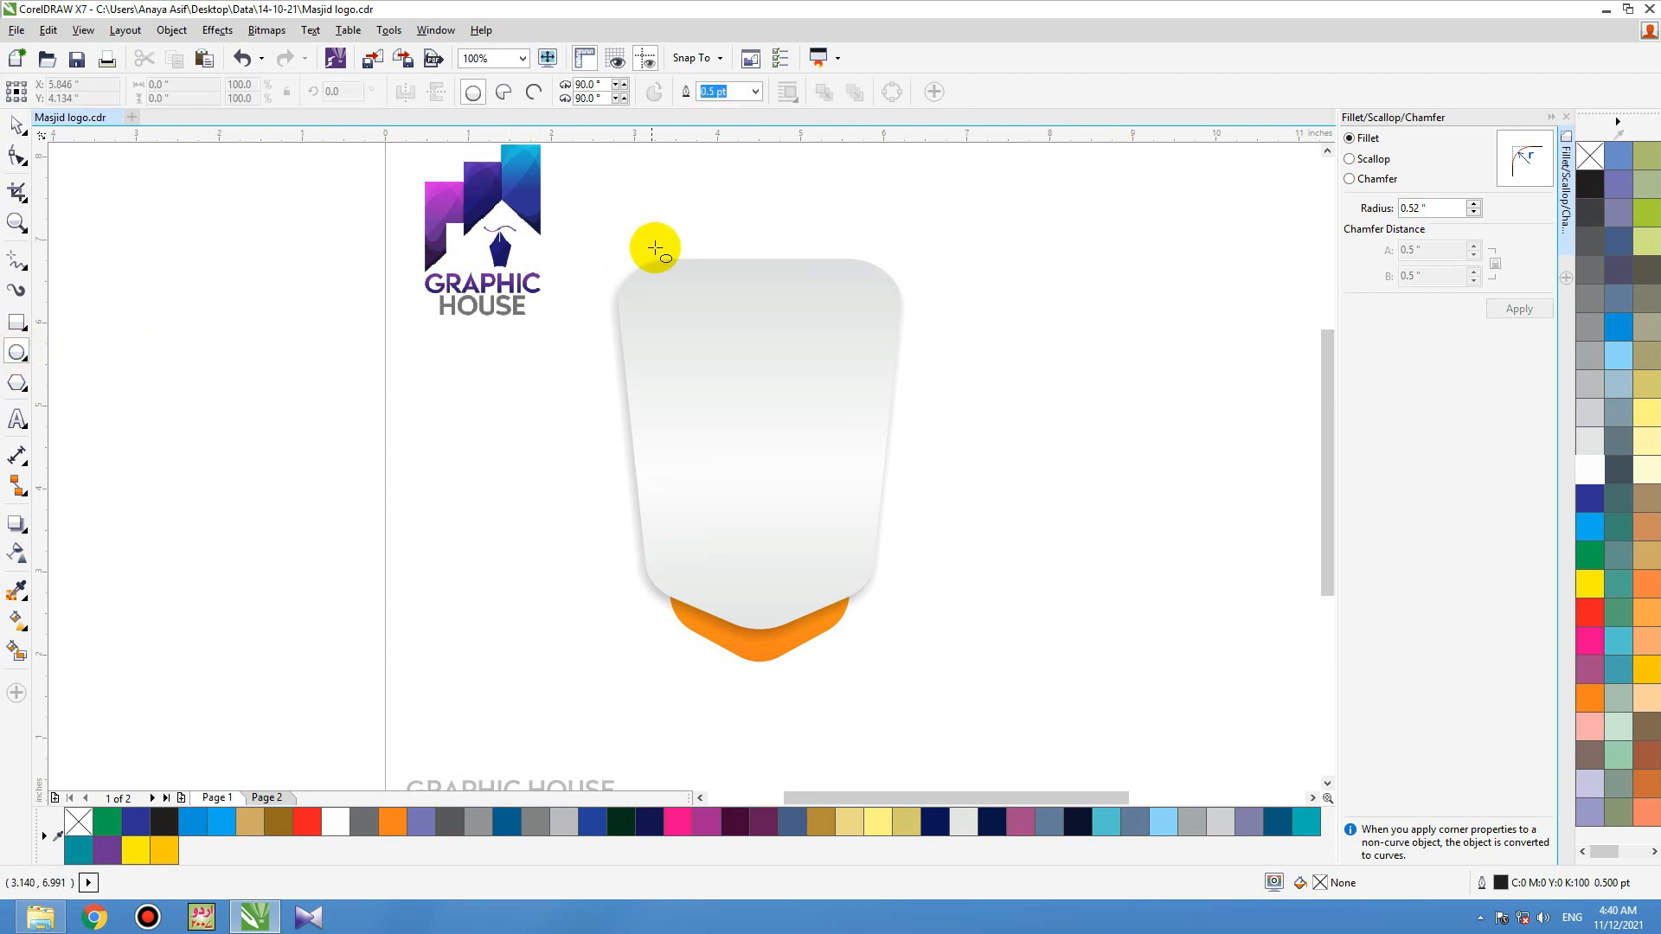
drag(678, 221, 768, 236)
click(1588, 697)
Step: Apply a vertical fountain fill to the circle from orange at the bottom to amber at the top, and remove its outline
key(g)
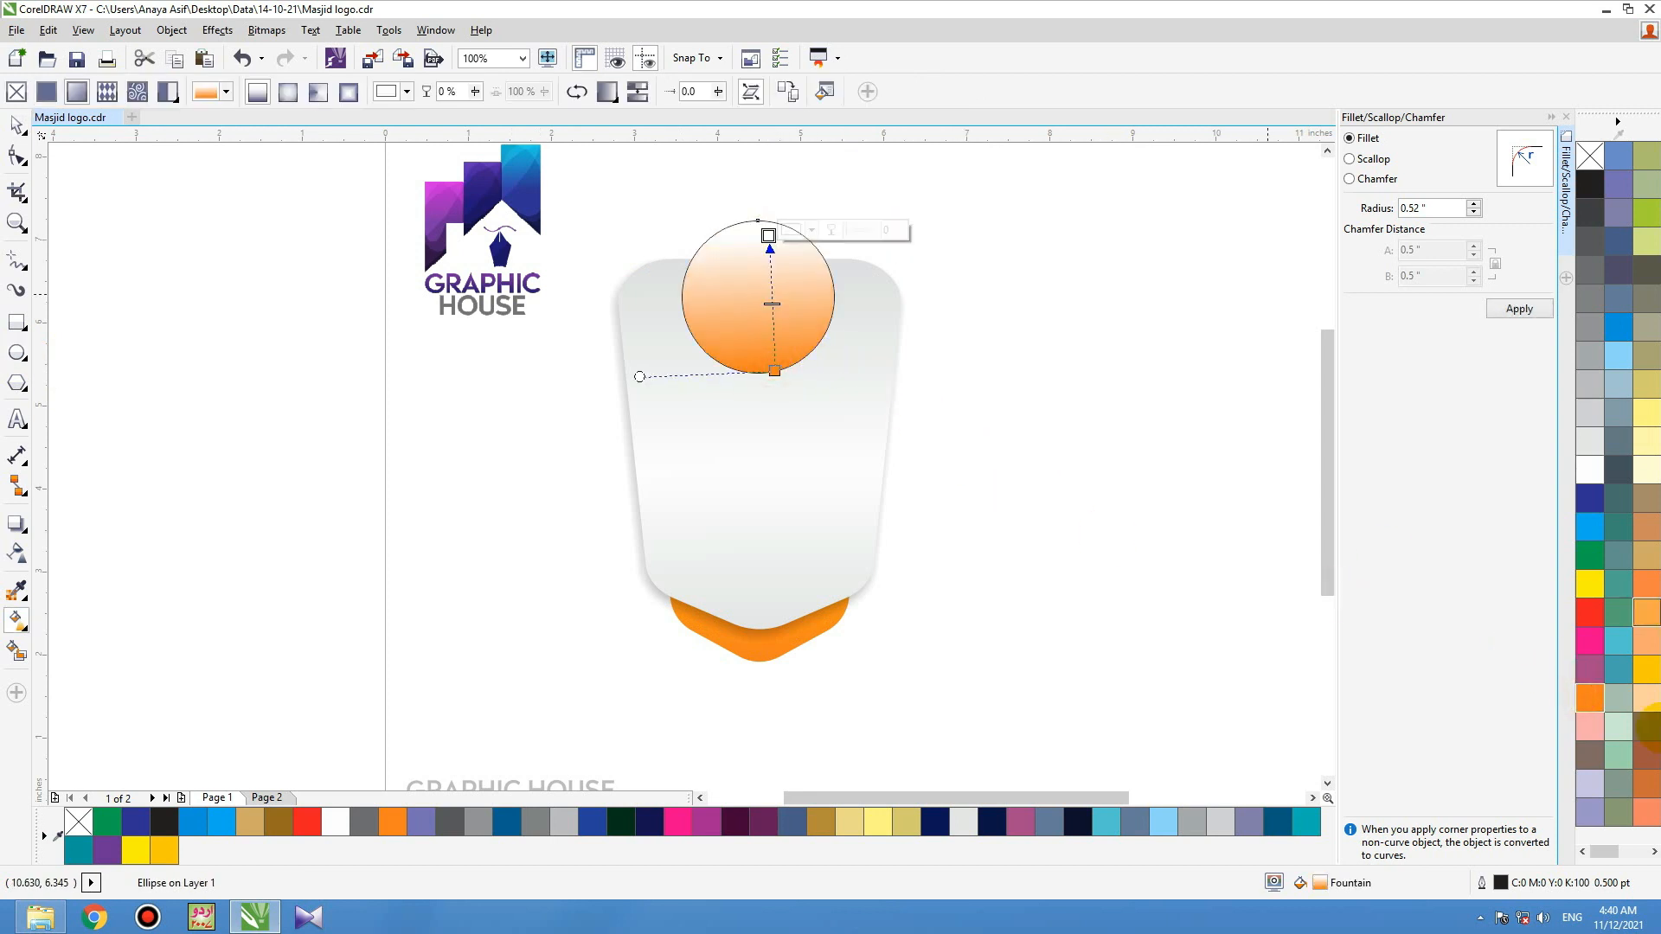
click(1646, 703)
key(space)
click(1019, 276)
click(731, 274)
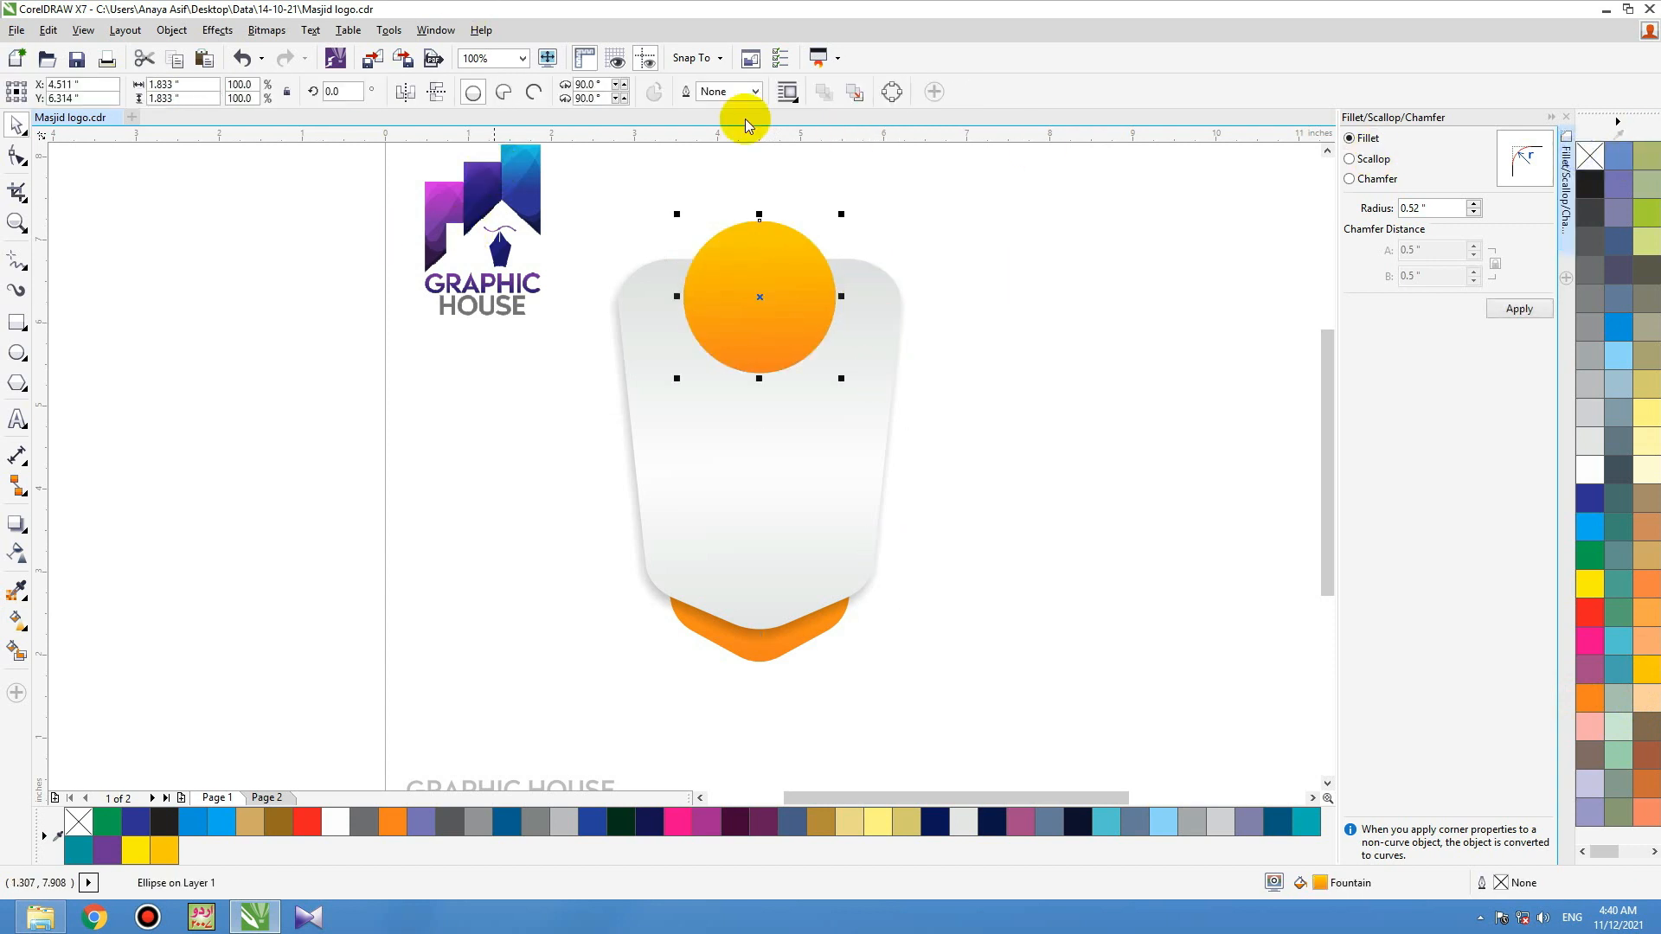
Step: Add a drop shadow to the circle with opacity 32 and feathering 4
click(28, 542)
click(81, 523)
drag(789, 278, 748, 249)
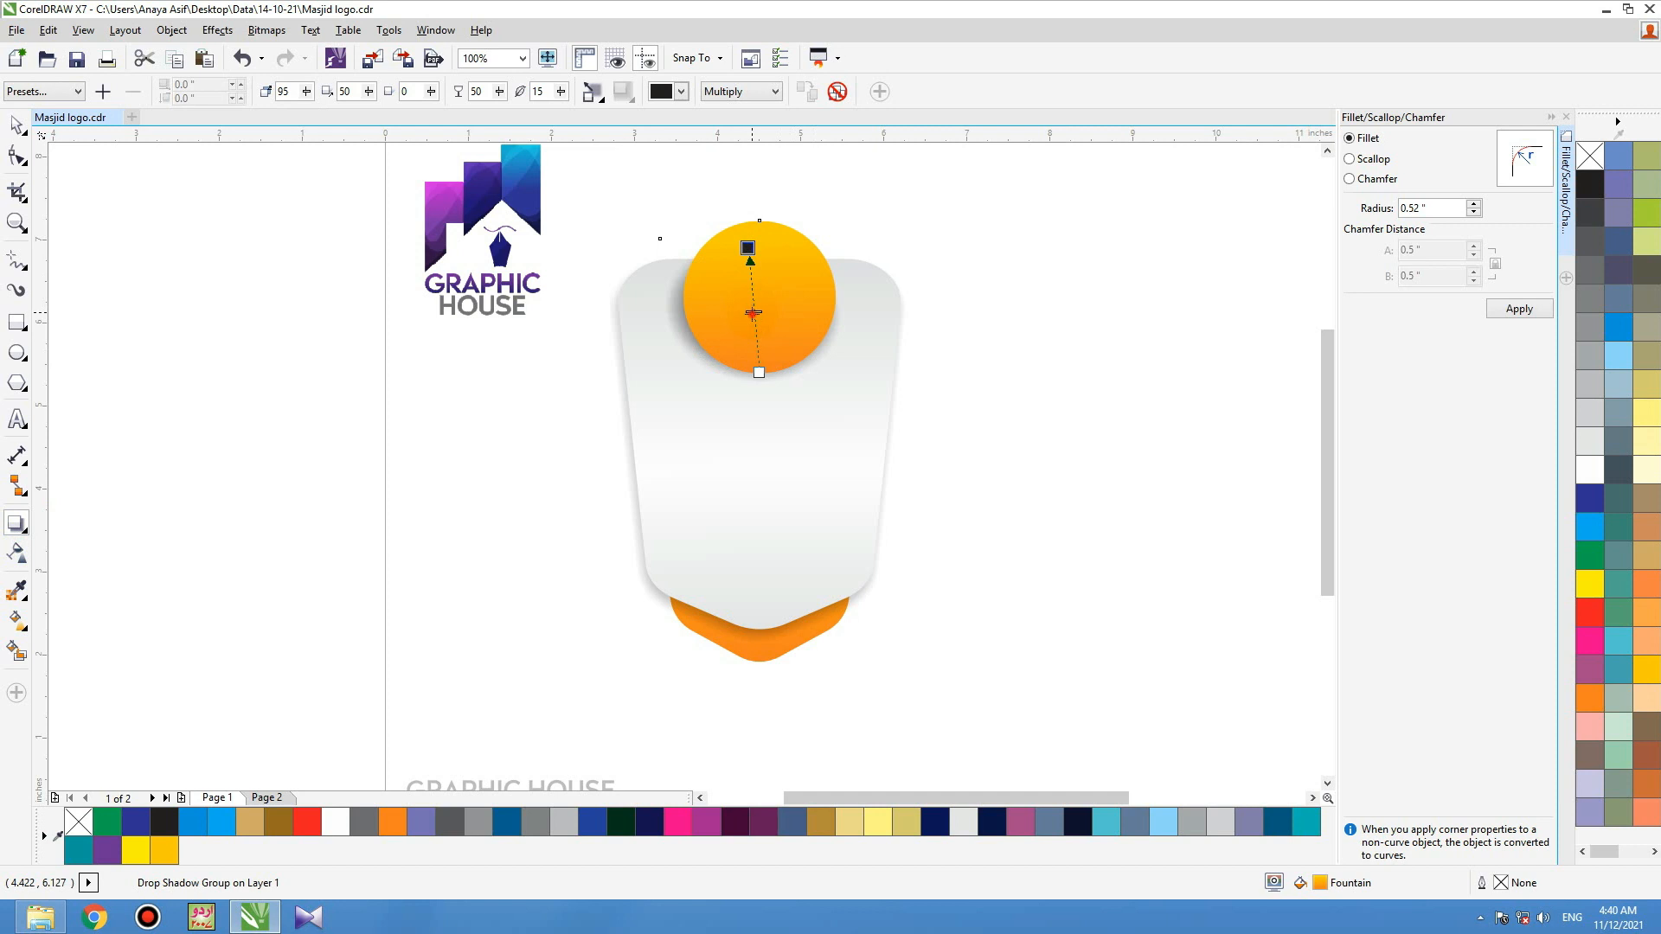
click(538, 91)
text(4)
key(Return)
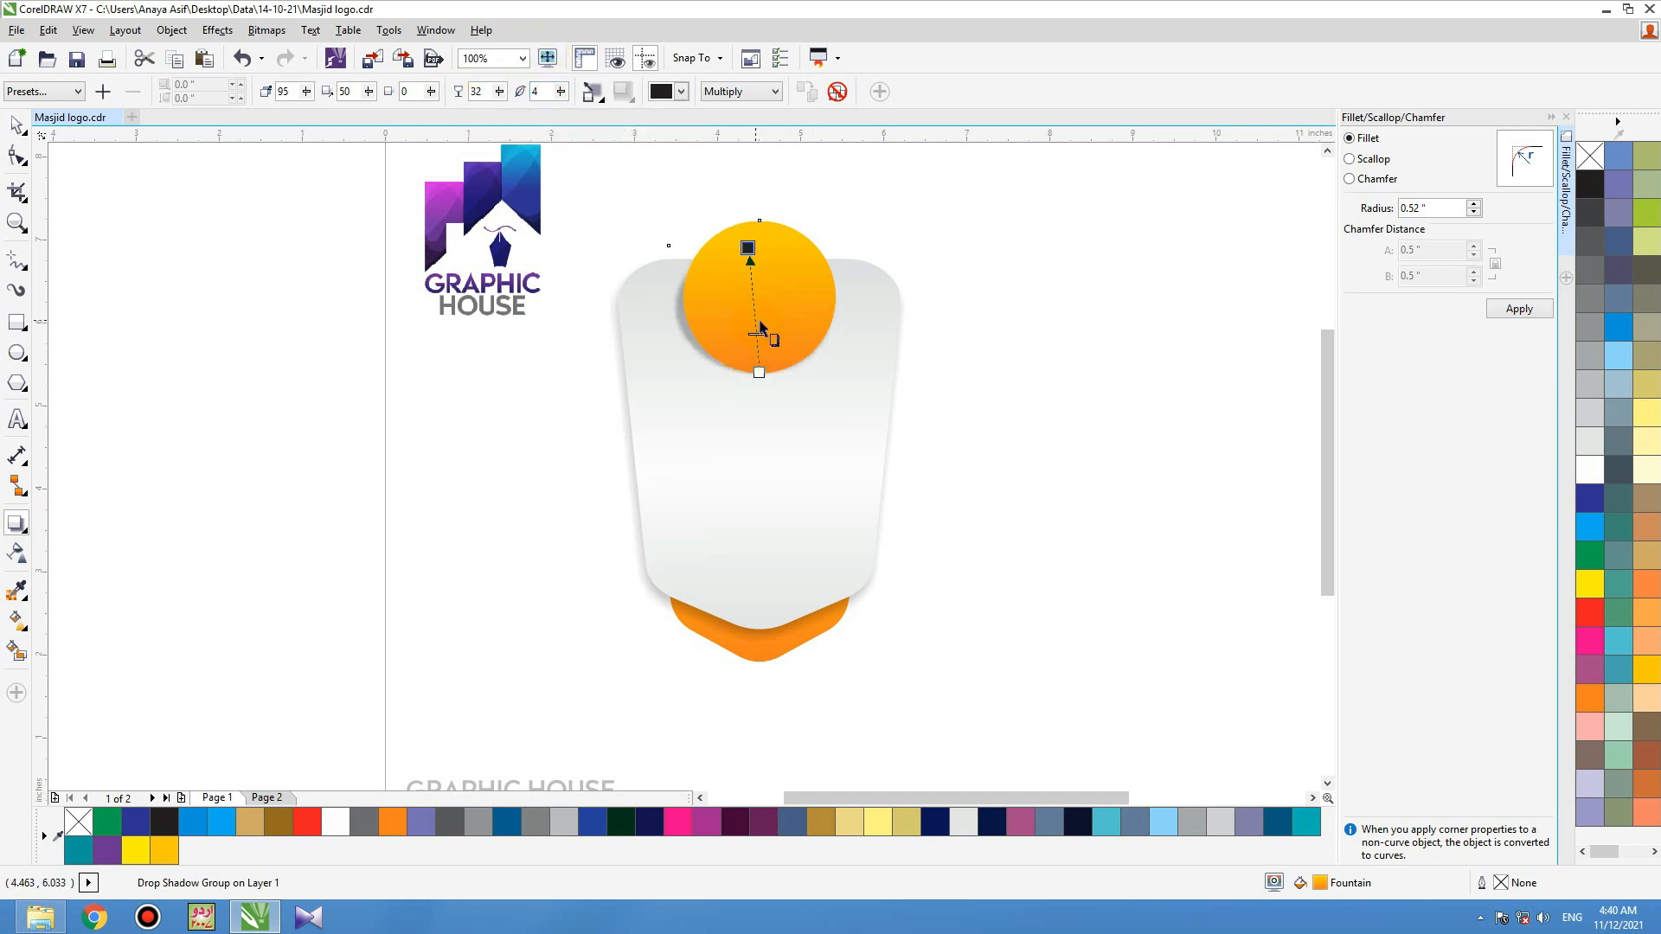
key(space)
click(1028, 332)
click(816, 315)
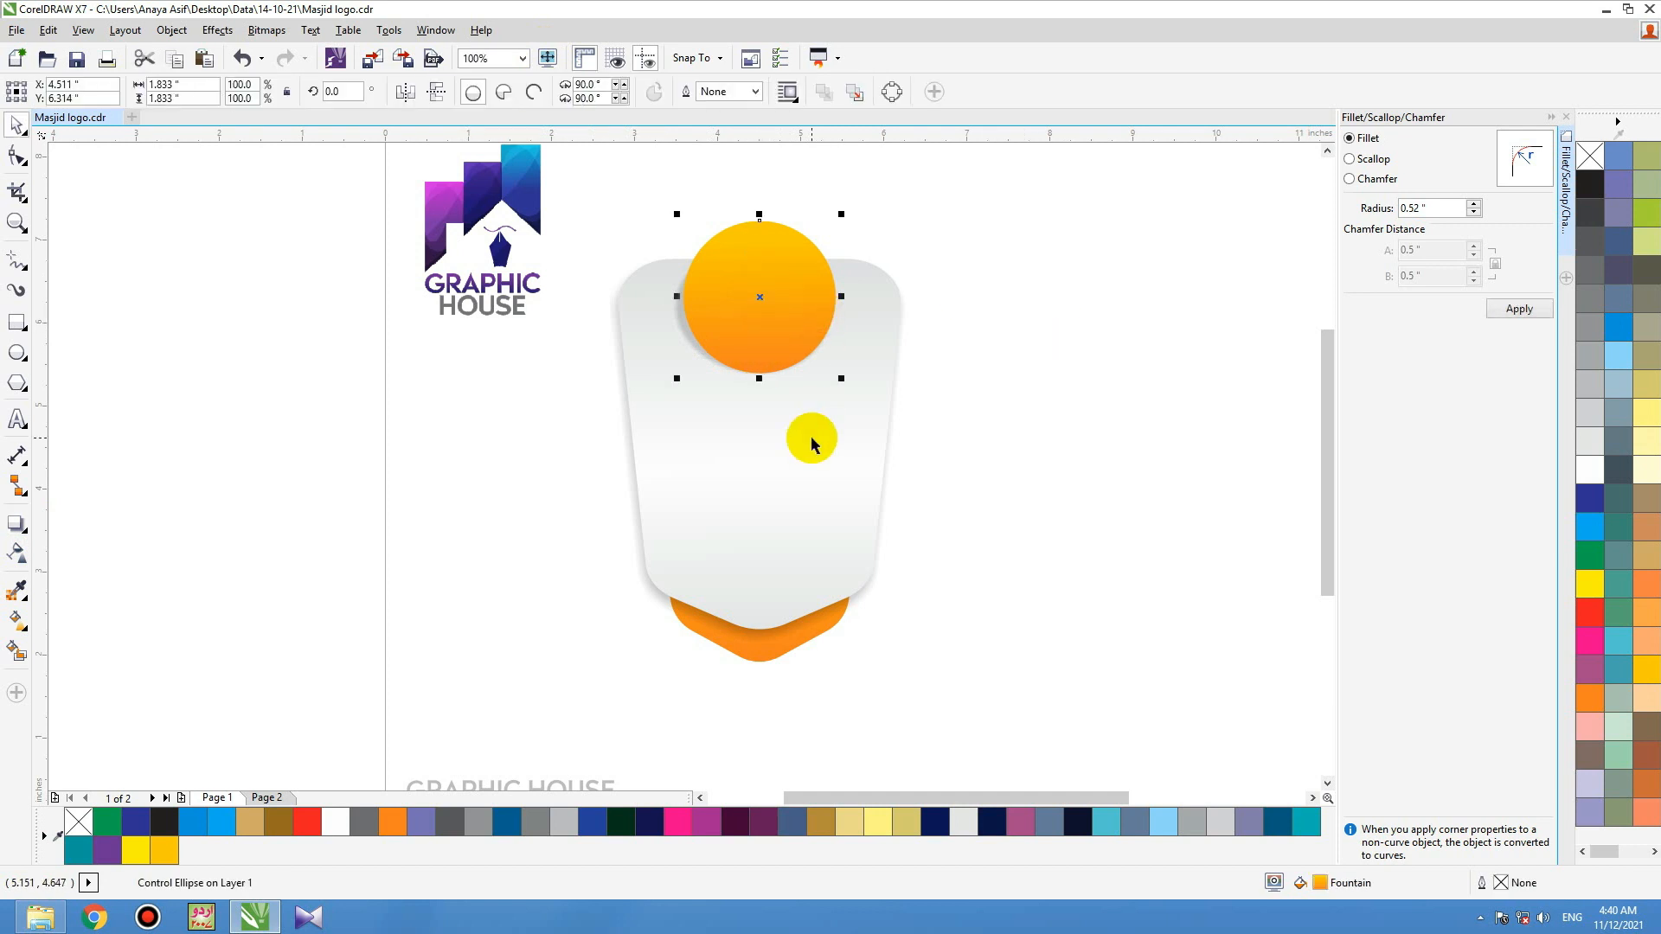
Step: Move the circle, gray shape and orange shape together to the right and down, closer to the centre of the page
click(961, 389)
scroll(785, 501, down, 2)
drag(948, 288, 678, 605)
drag(807, 460, 849, 482)
click(611, 470)
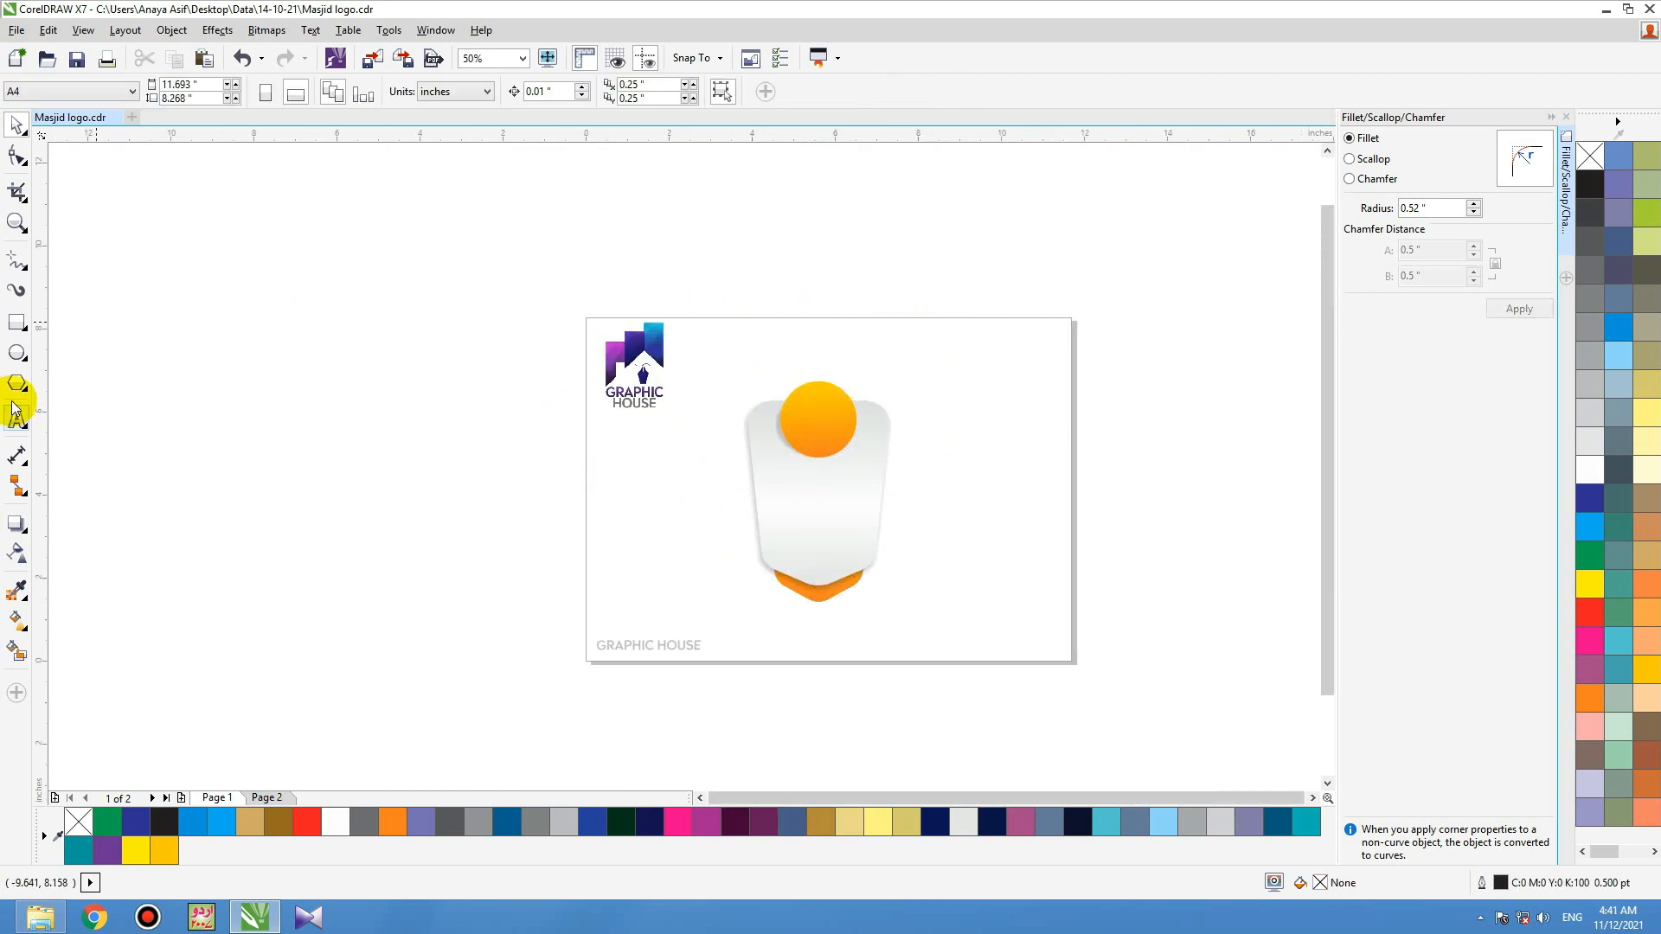
Step: Draw a long horizontal rectangle about 4.63 by 0.54 in across the page's left edge
click(18, 330)
drag(479, 447, 745, 478)
key(F2)
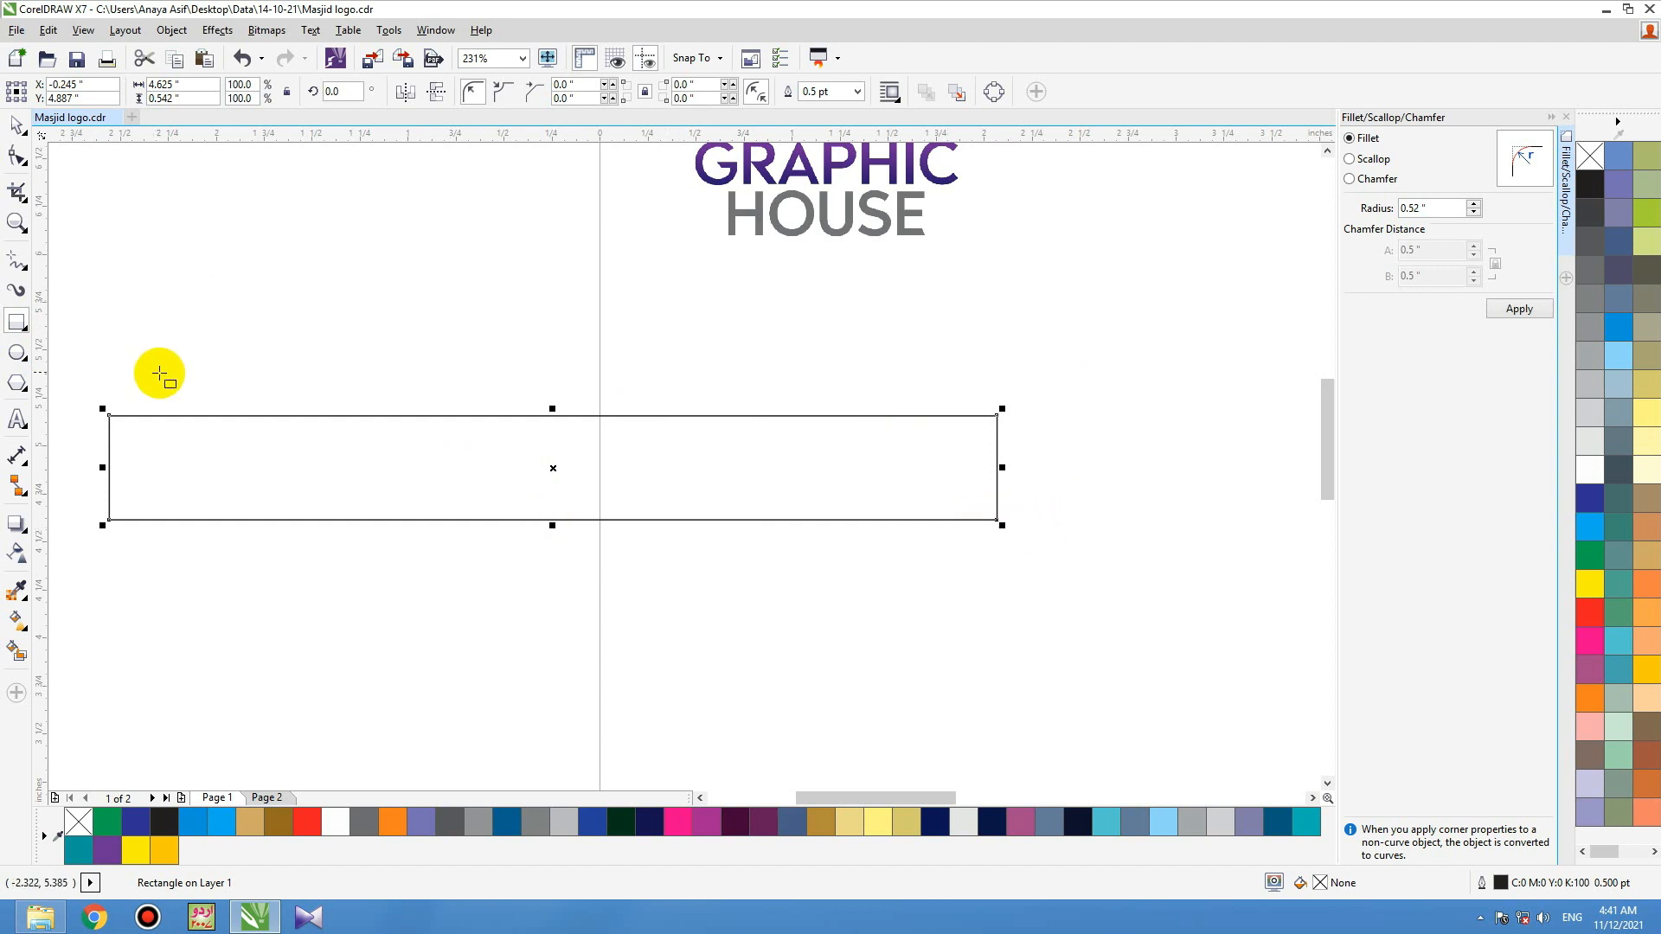
Step: Draw a regular polygon over the rectangle and reduce it to 3 sides
click(32, 390)
drag(524, 306, 751, 523)
click(507, 96)
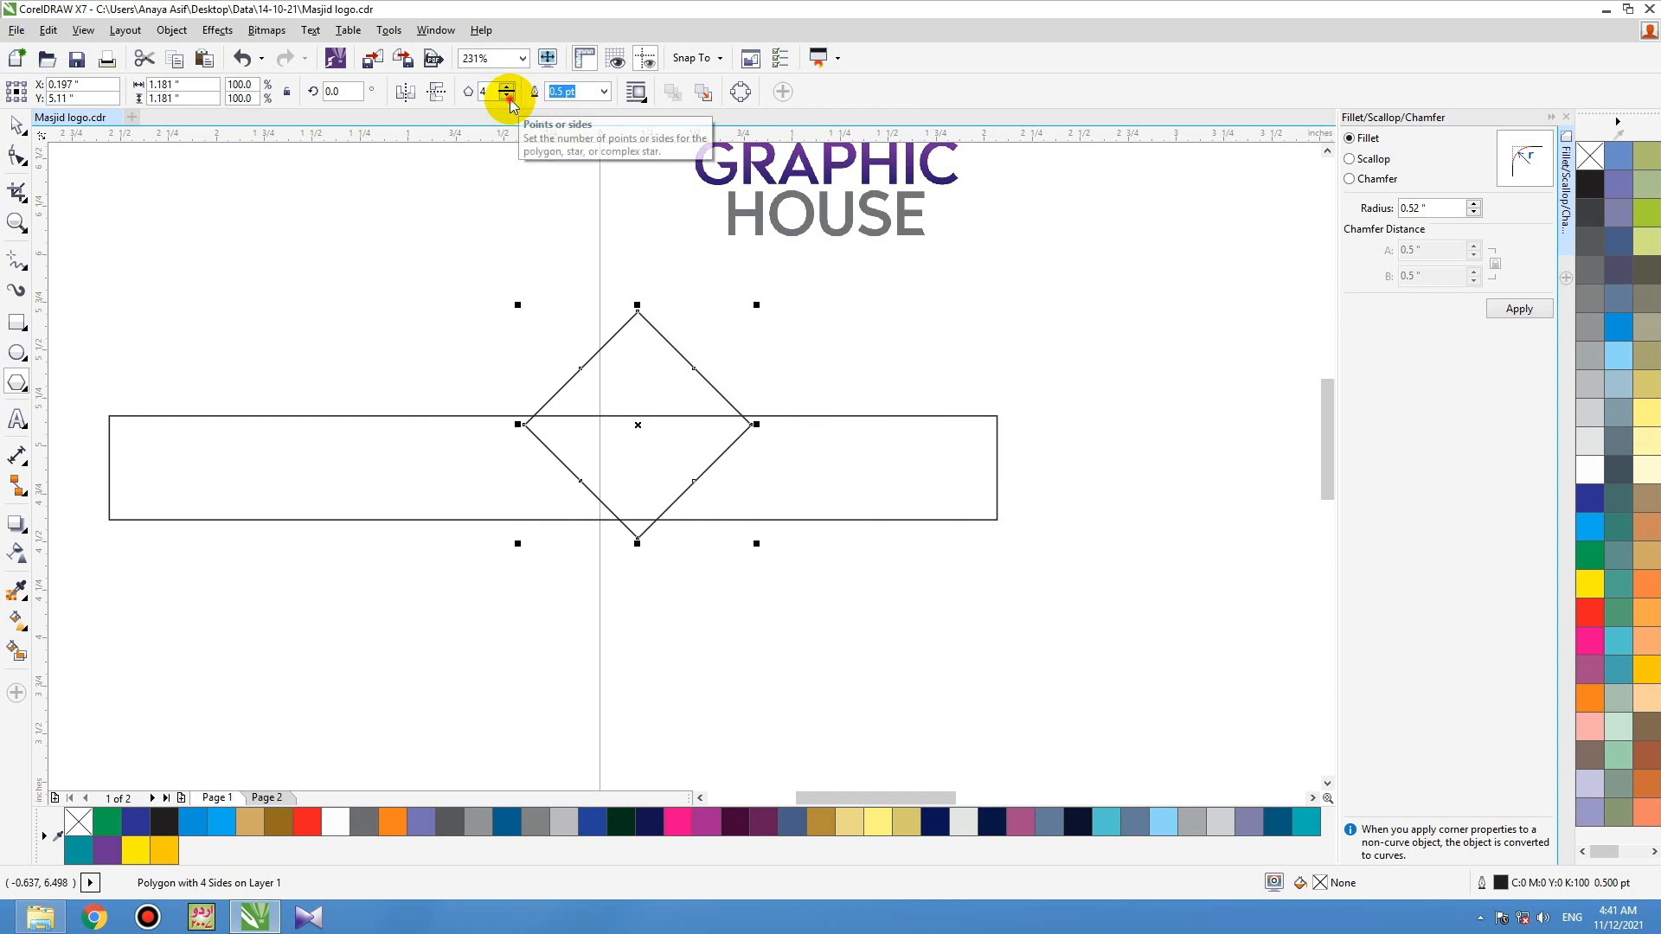
click(507, 96)
Step: Rotate the triangle 90°, mirror it to point right, and place it over the rectangle's right end as an arrowhead
click(337, 91)
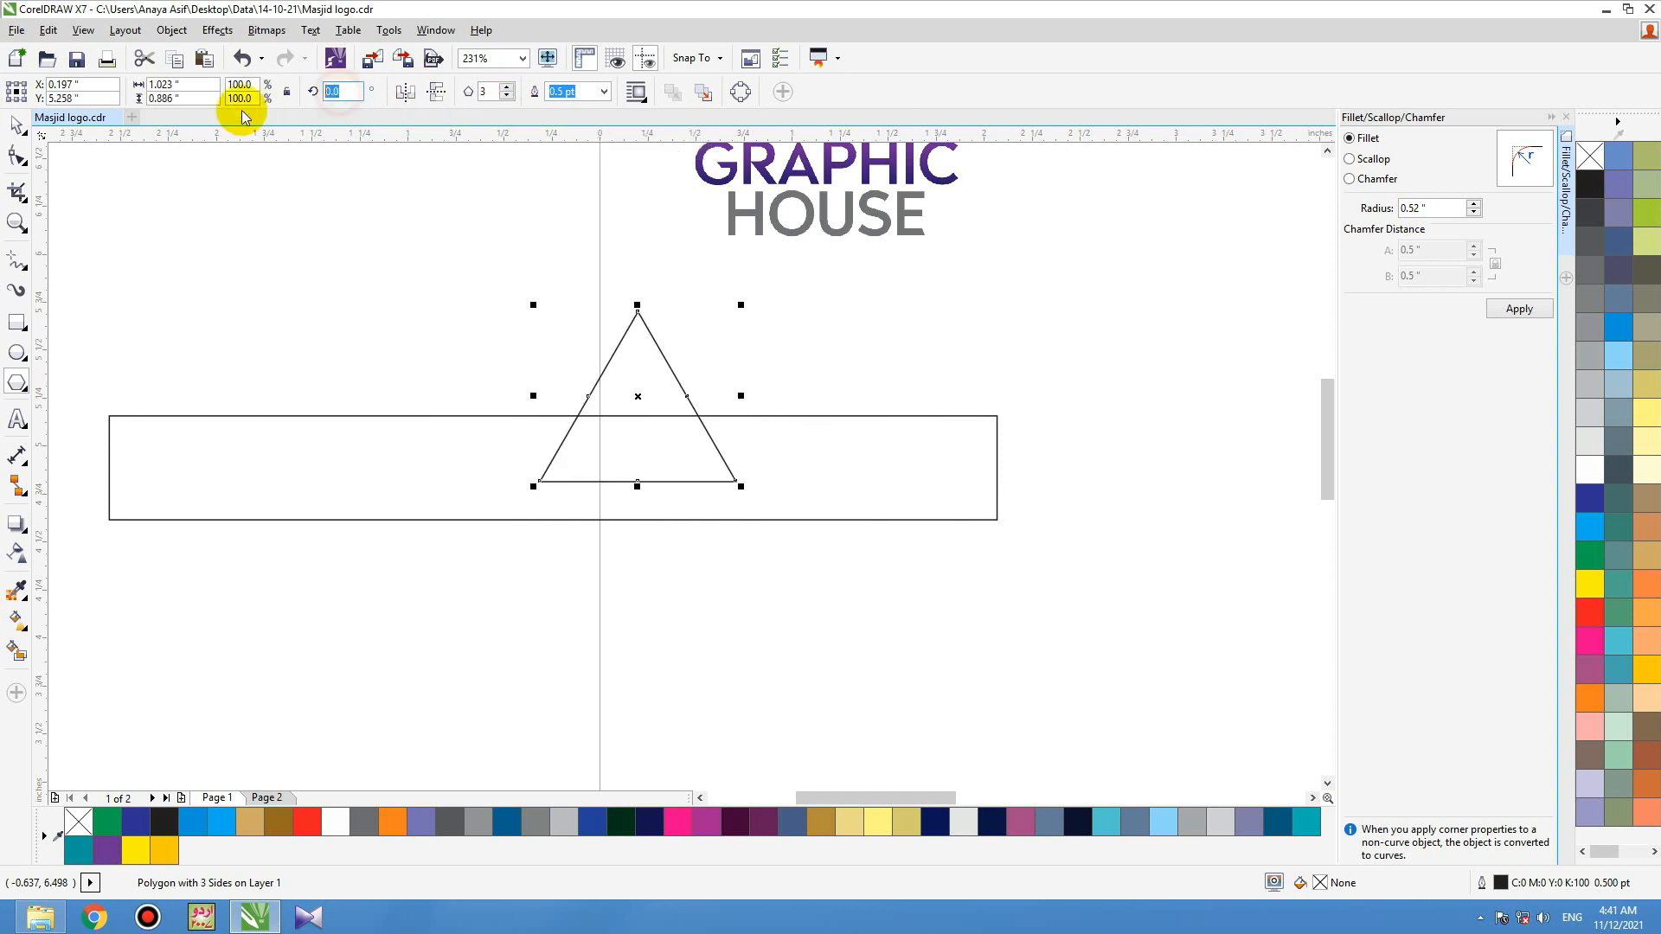
key(Return)
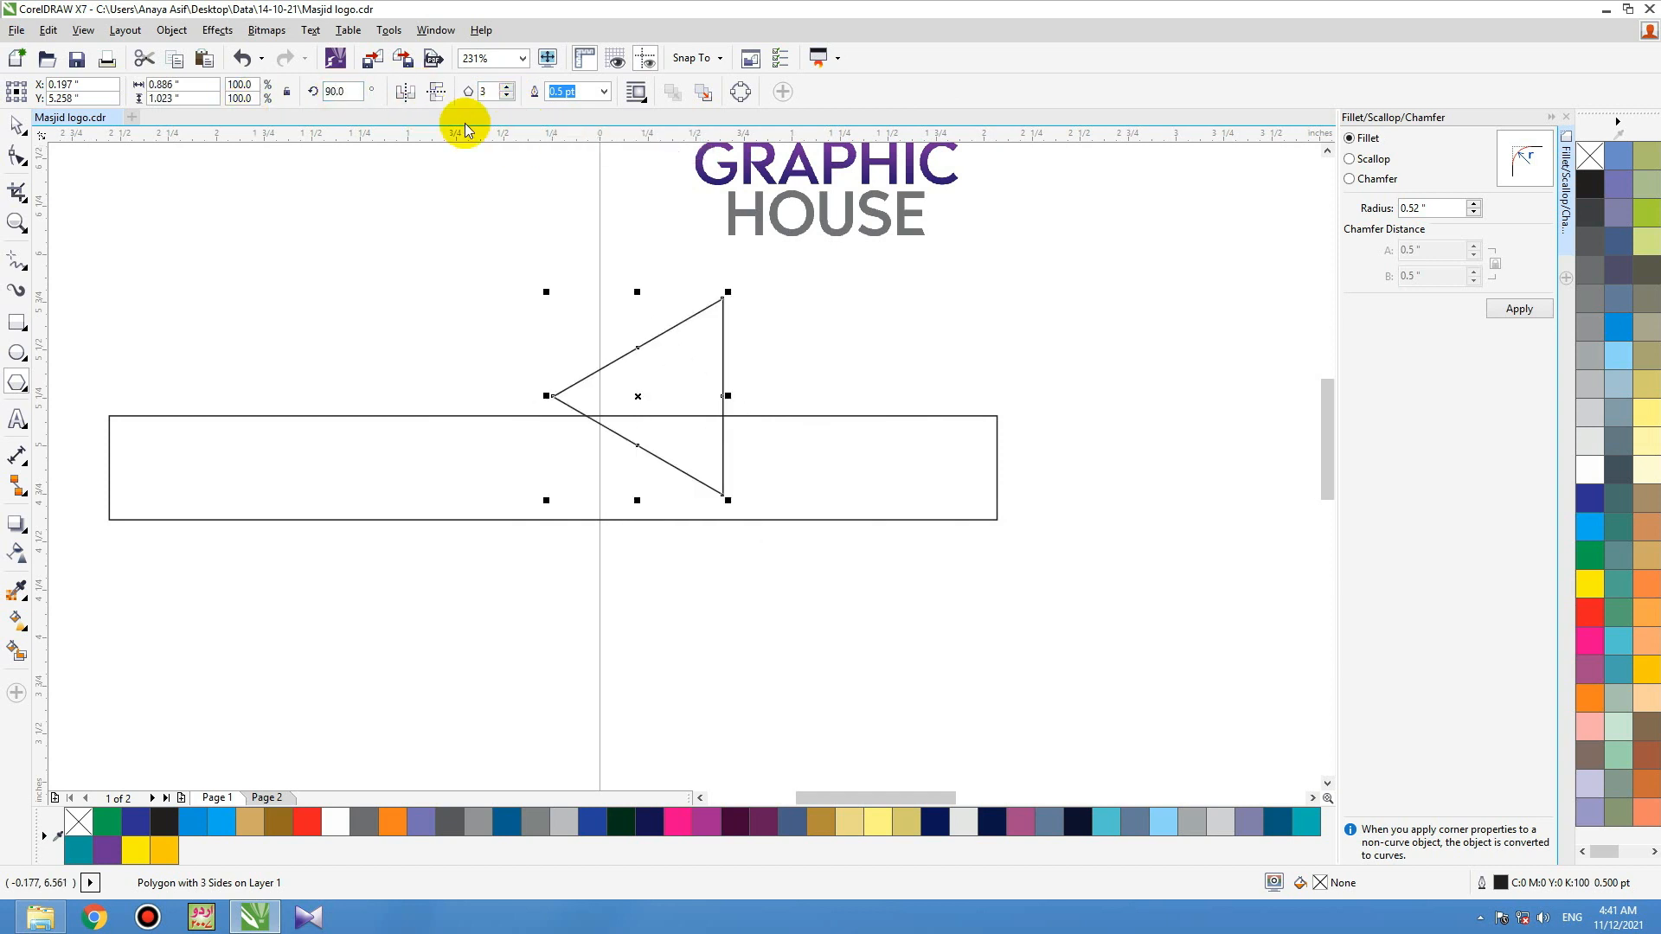
click(413, 96)
drag(636, 394, 1063, 459)
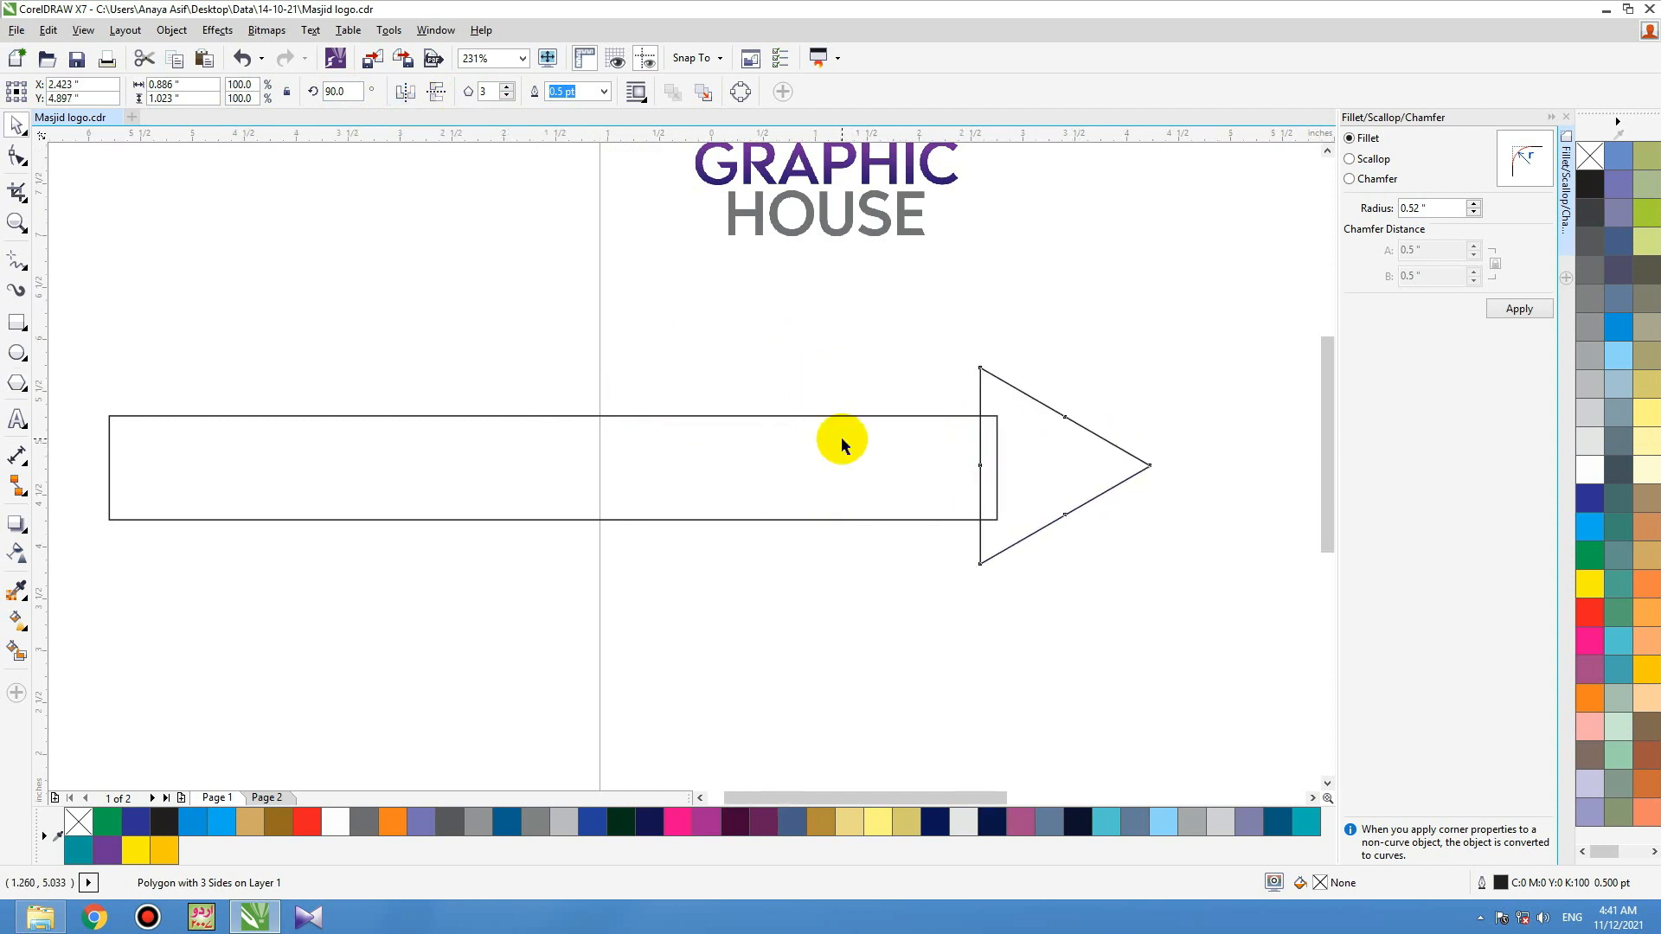
Step: Enlarge the triangle proportionally to about 1.23 by 1.42 in and weld it with the rectangle into one arrow shape
scroll(841, 435, down, 3)
key(F2)
drag(606, 400, 1063, 529)
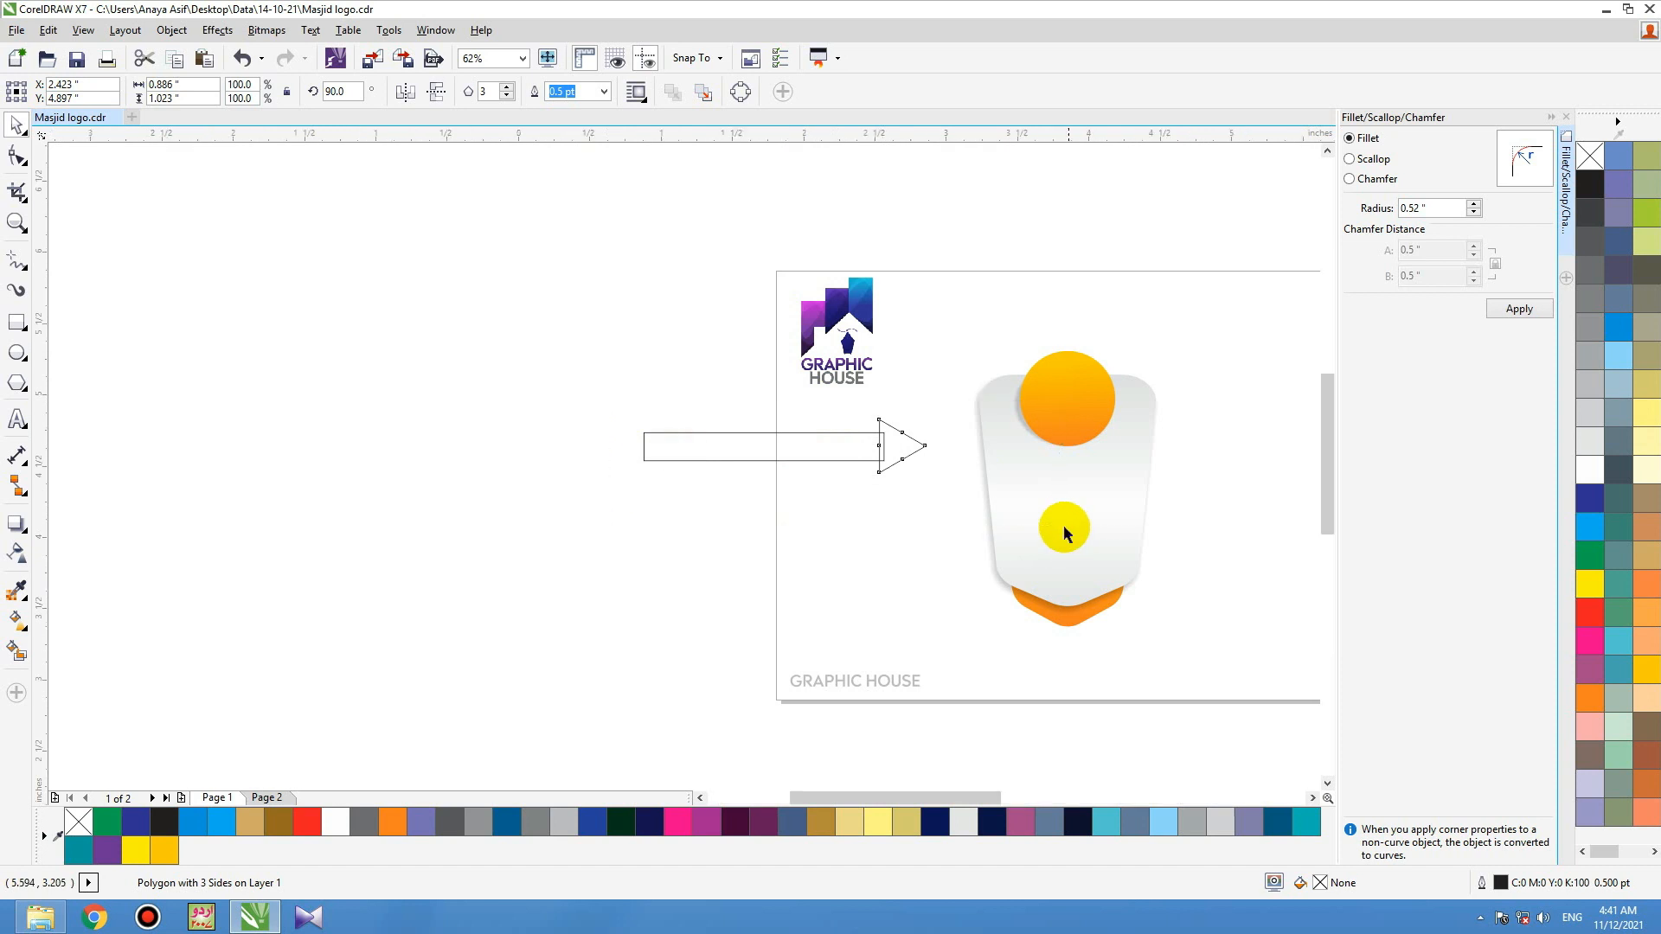
drag(933, 333, 957, 301)
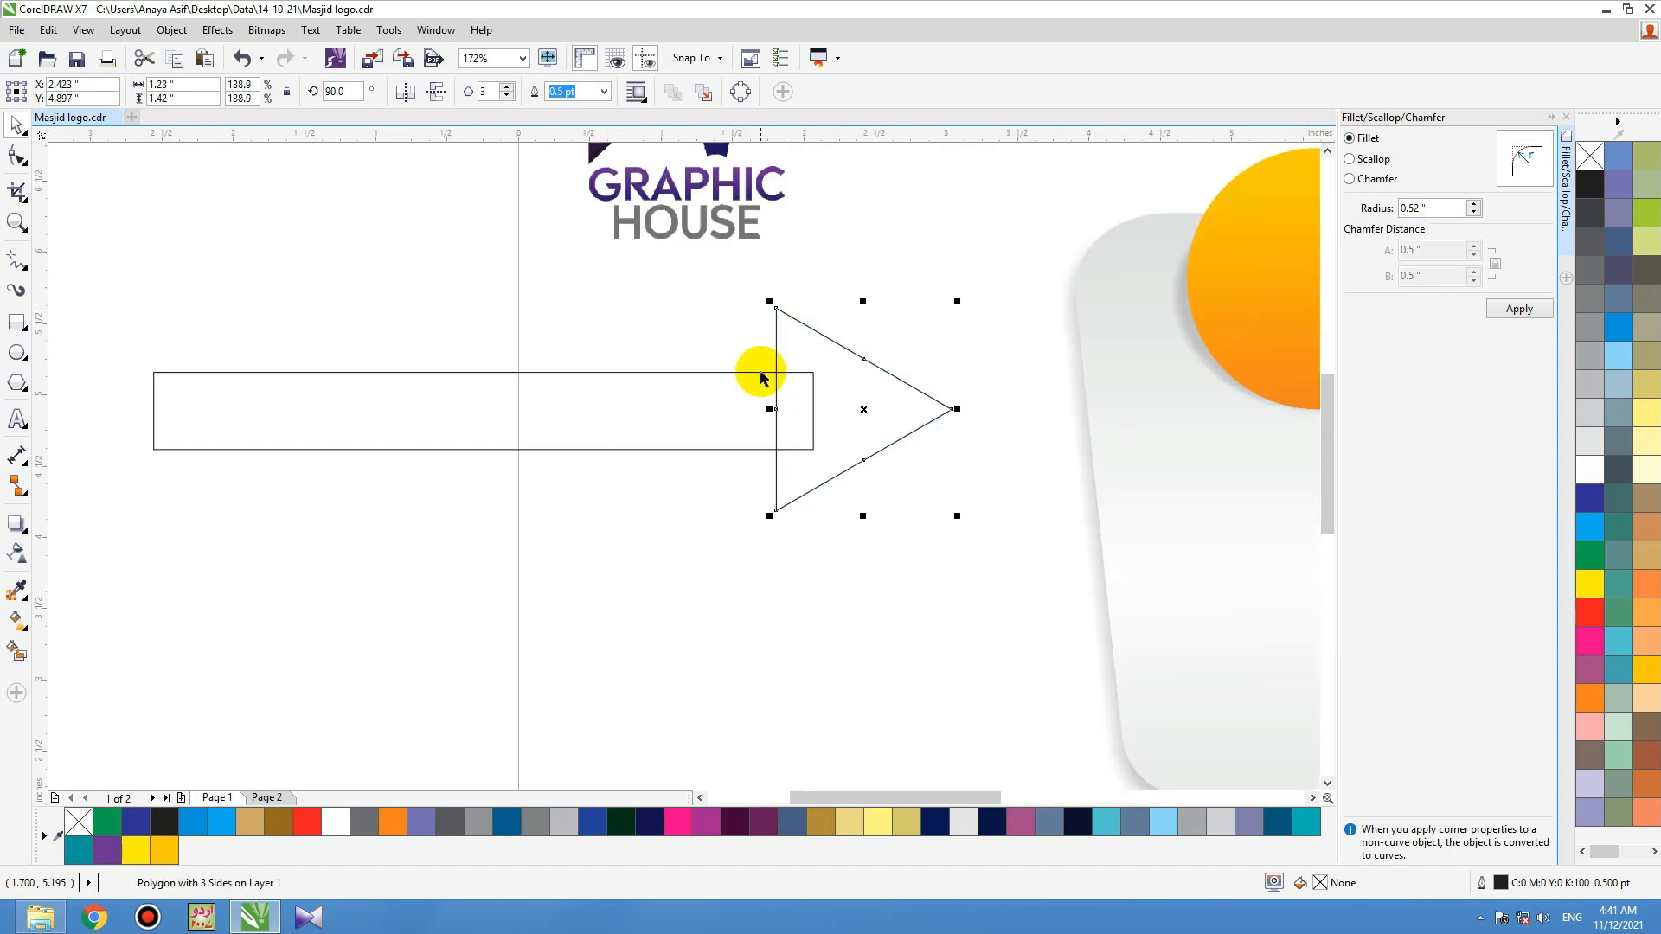
shift+click(760, 371)
click(514, 99)
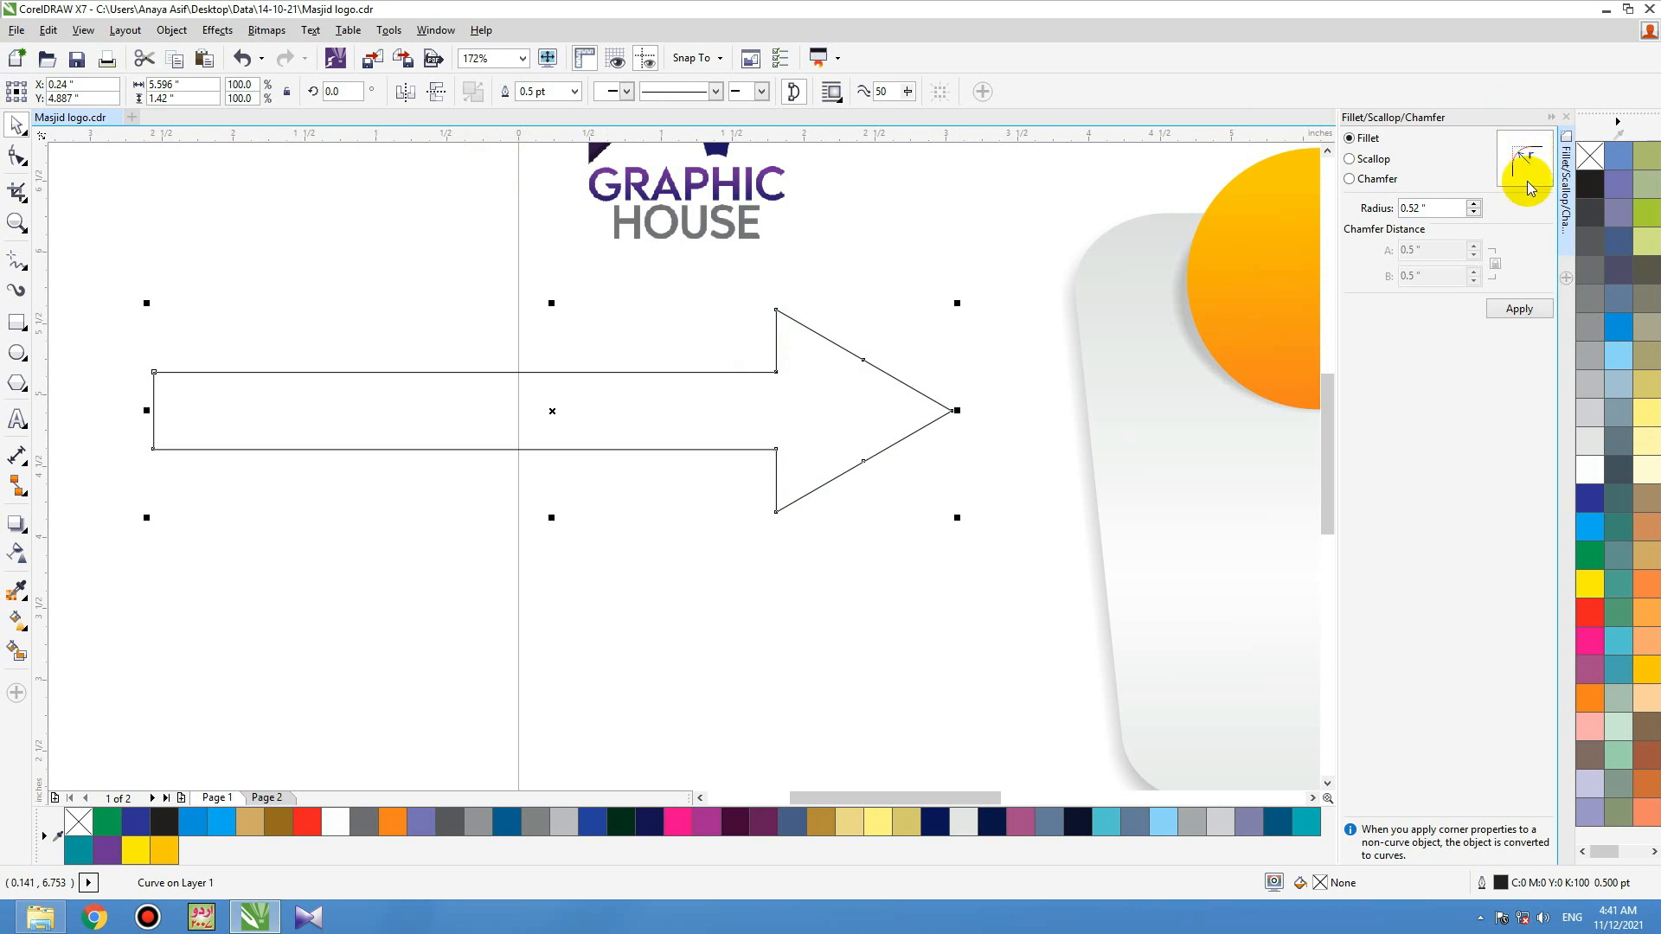
Step: Try to fillet the arrow's corners with a 0.52 in radius
click(1521, 311)
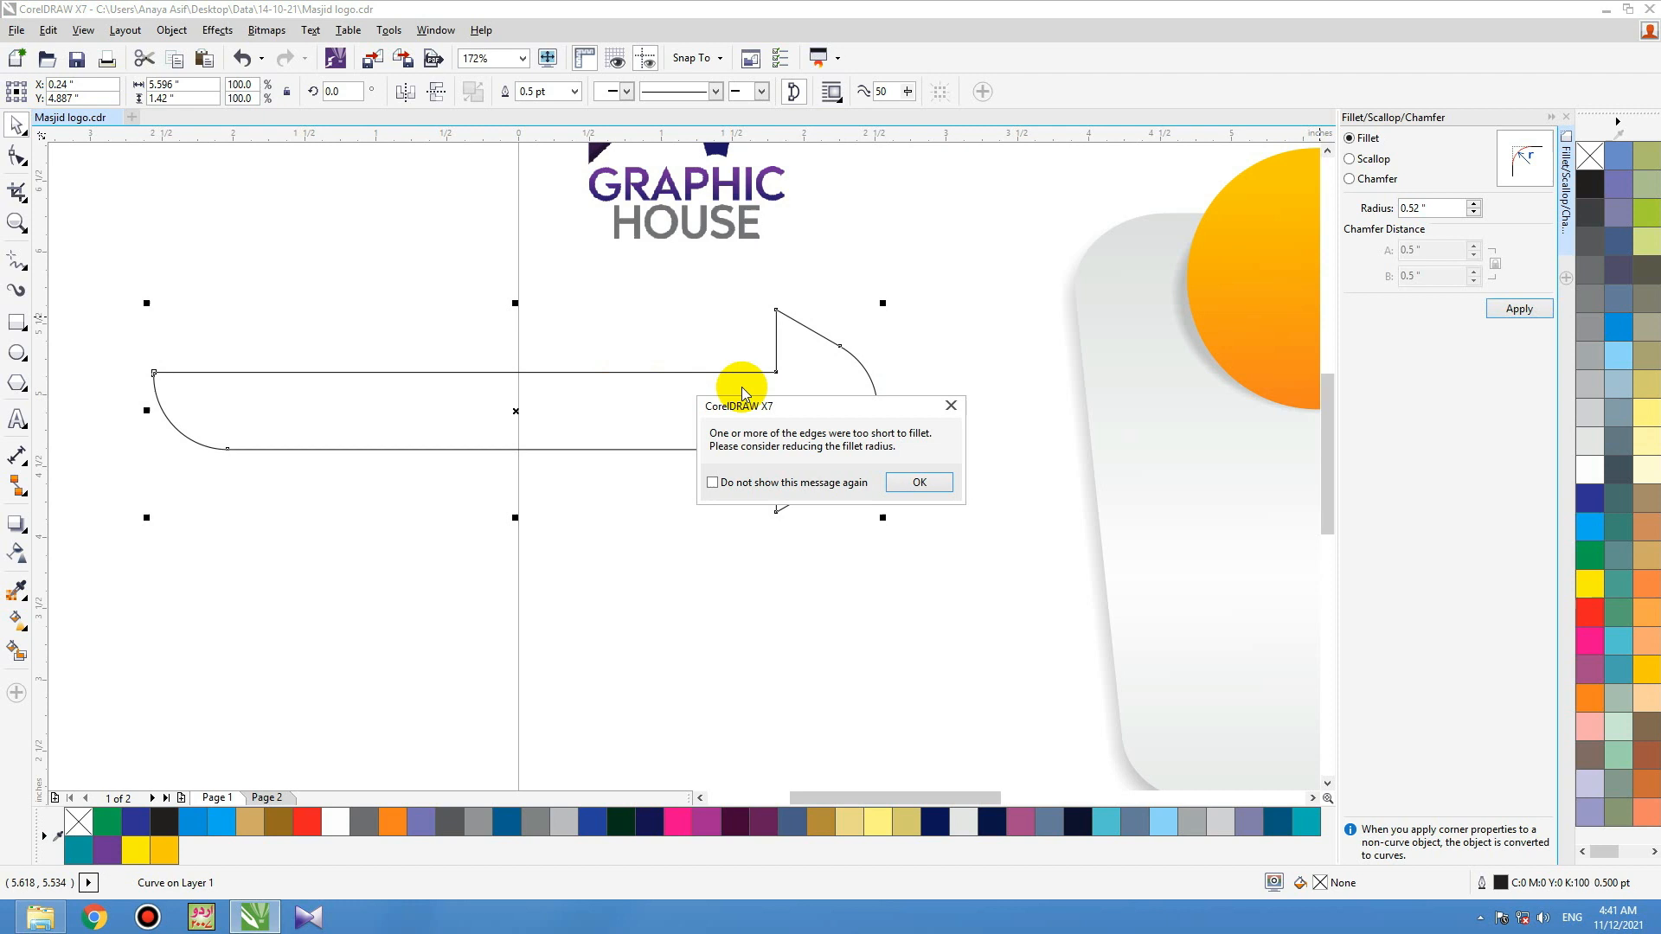
click(919, 484)
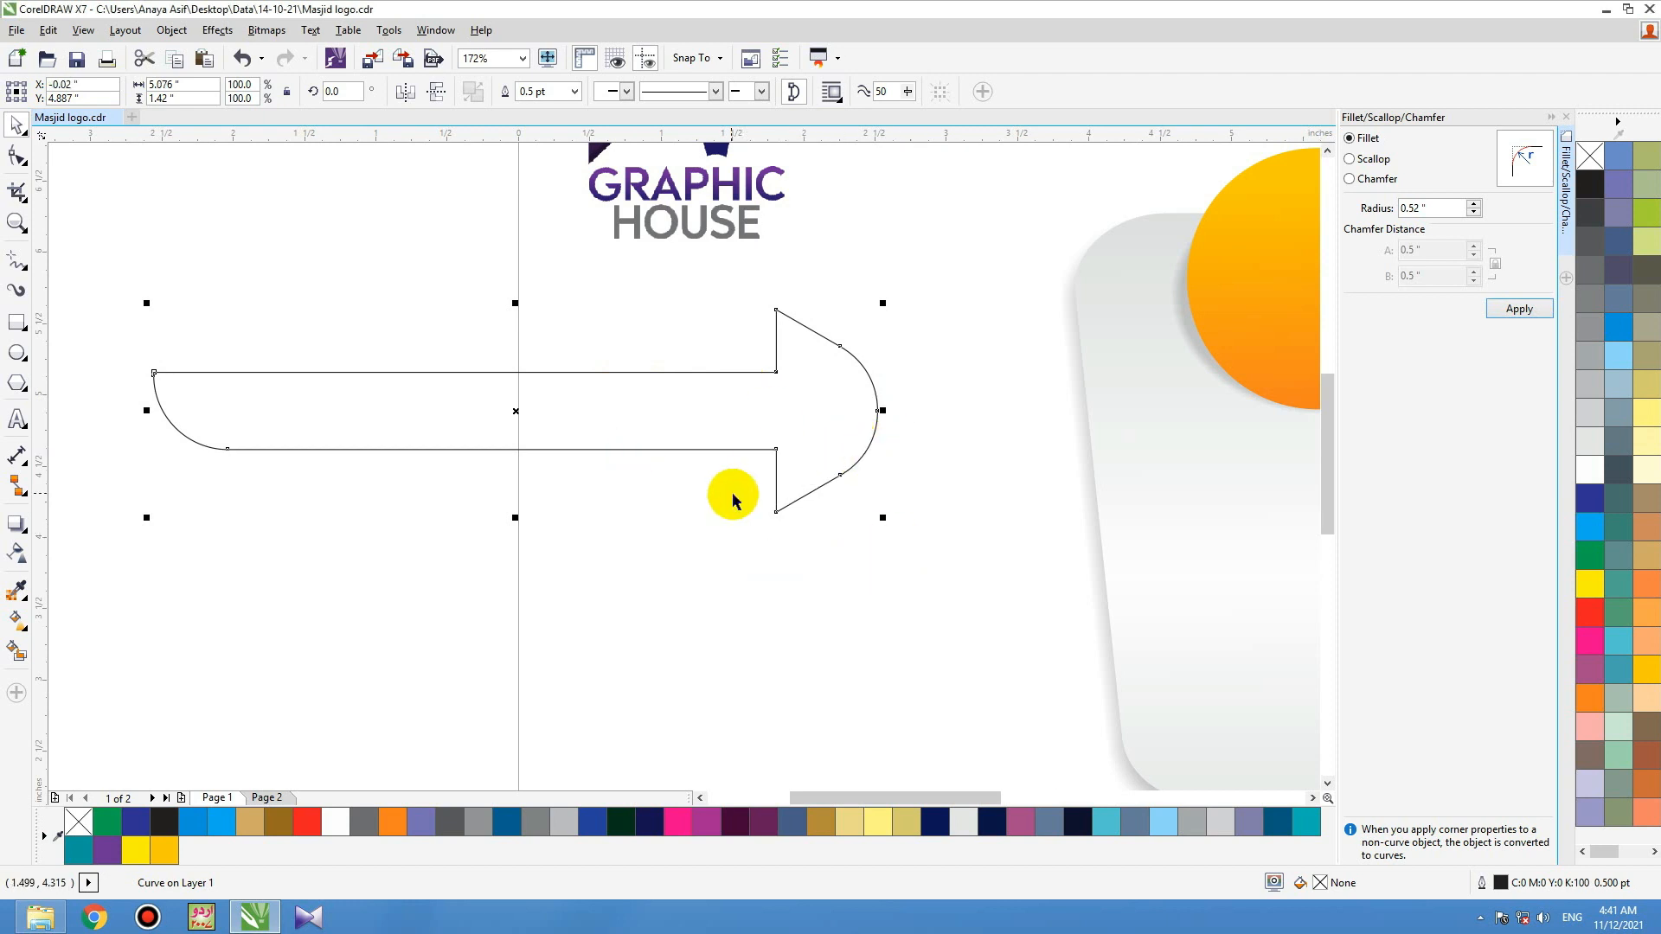
Step: Undo the last fillet, round the arrow's corners with a 0.1 in radius instead, and close the fillet settings
key(ctrl+z)
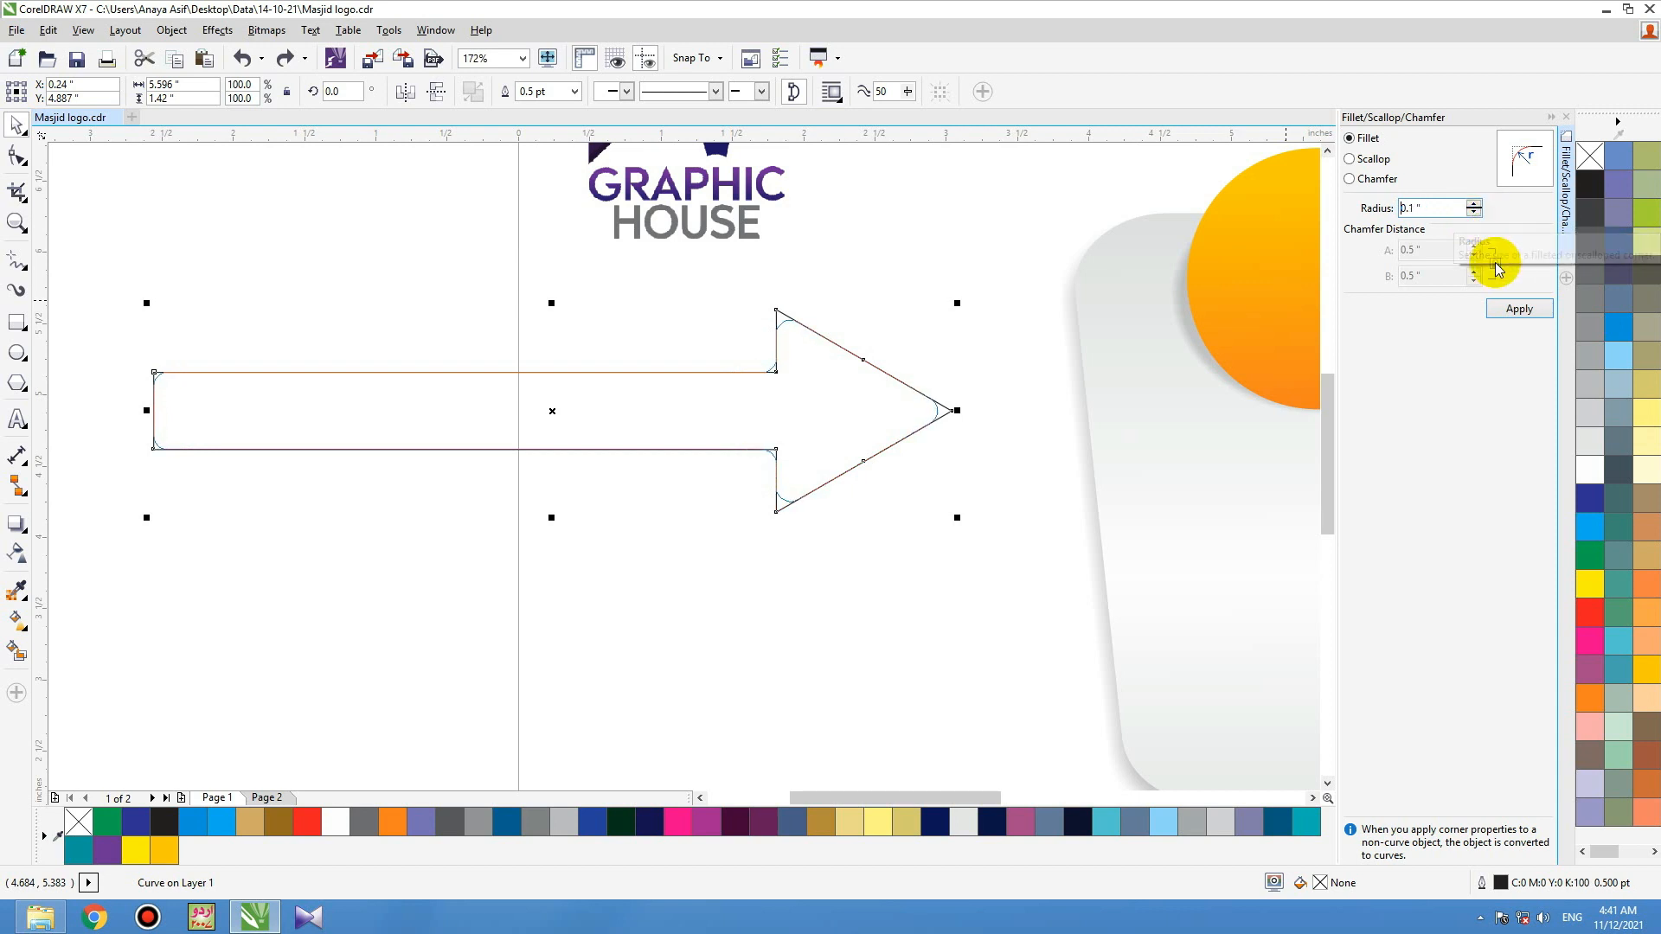
click(1505, 308)
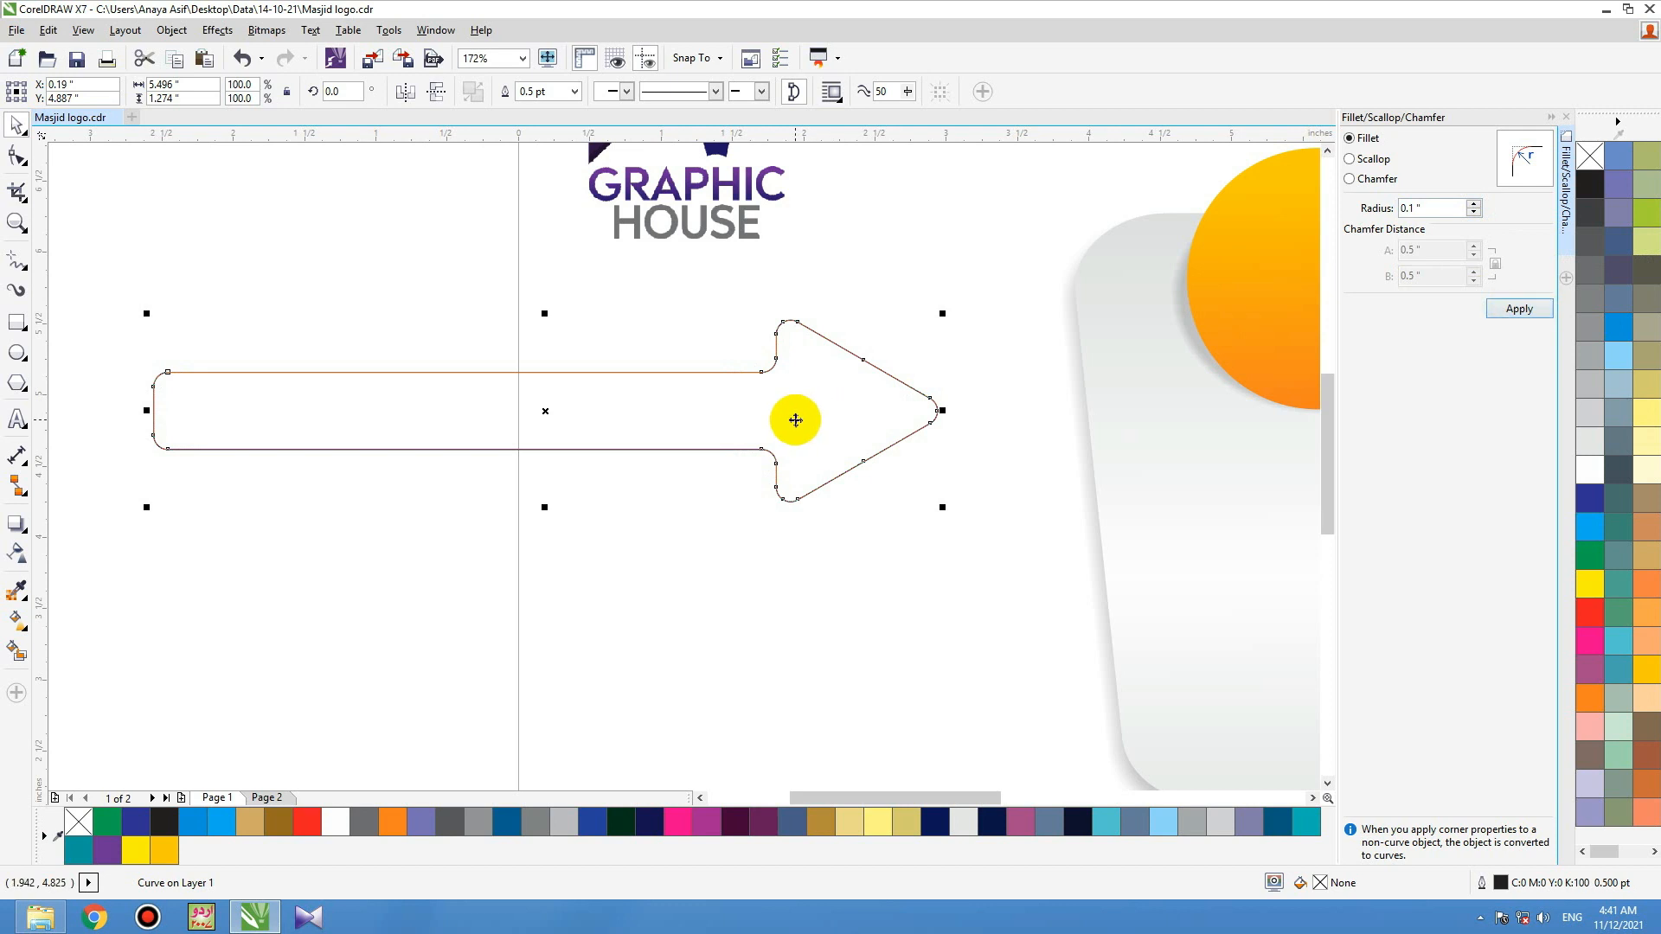
scroll(793, 415, down, 2)
click(1553, 120)
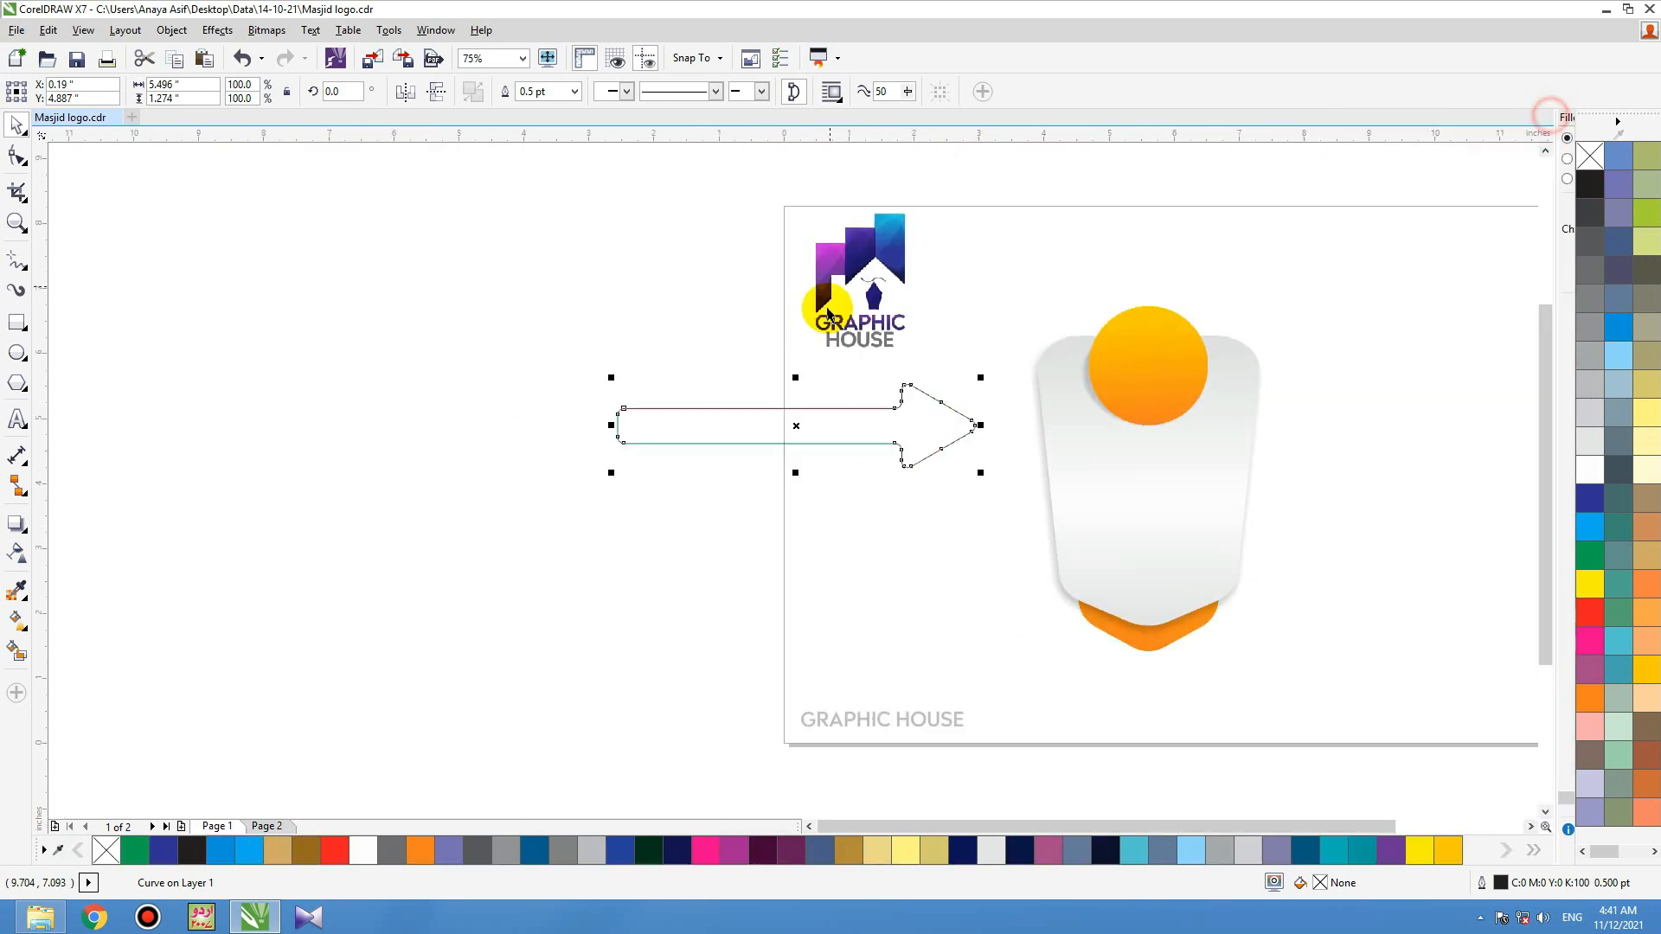
Step: Move the arrow over the lower part of the amber circle, fill it orange, and shrink it to about 2.87 by 0.67 in
drag(804, 419, 1211, 398)
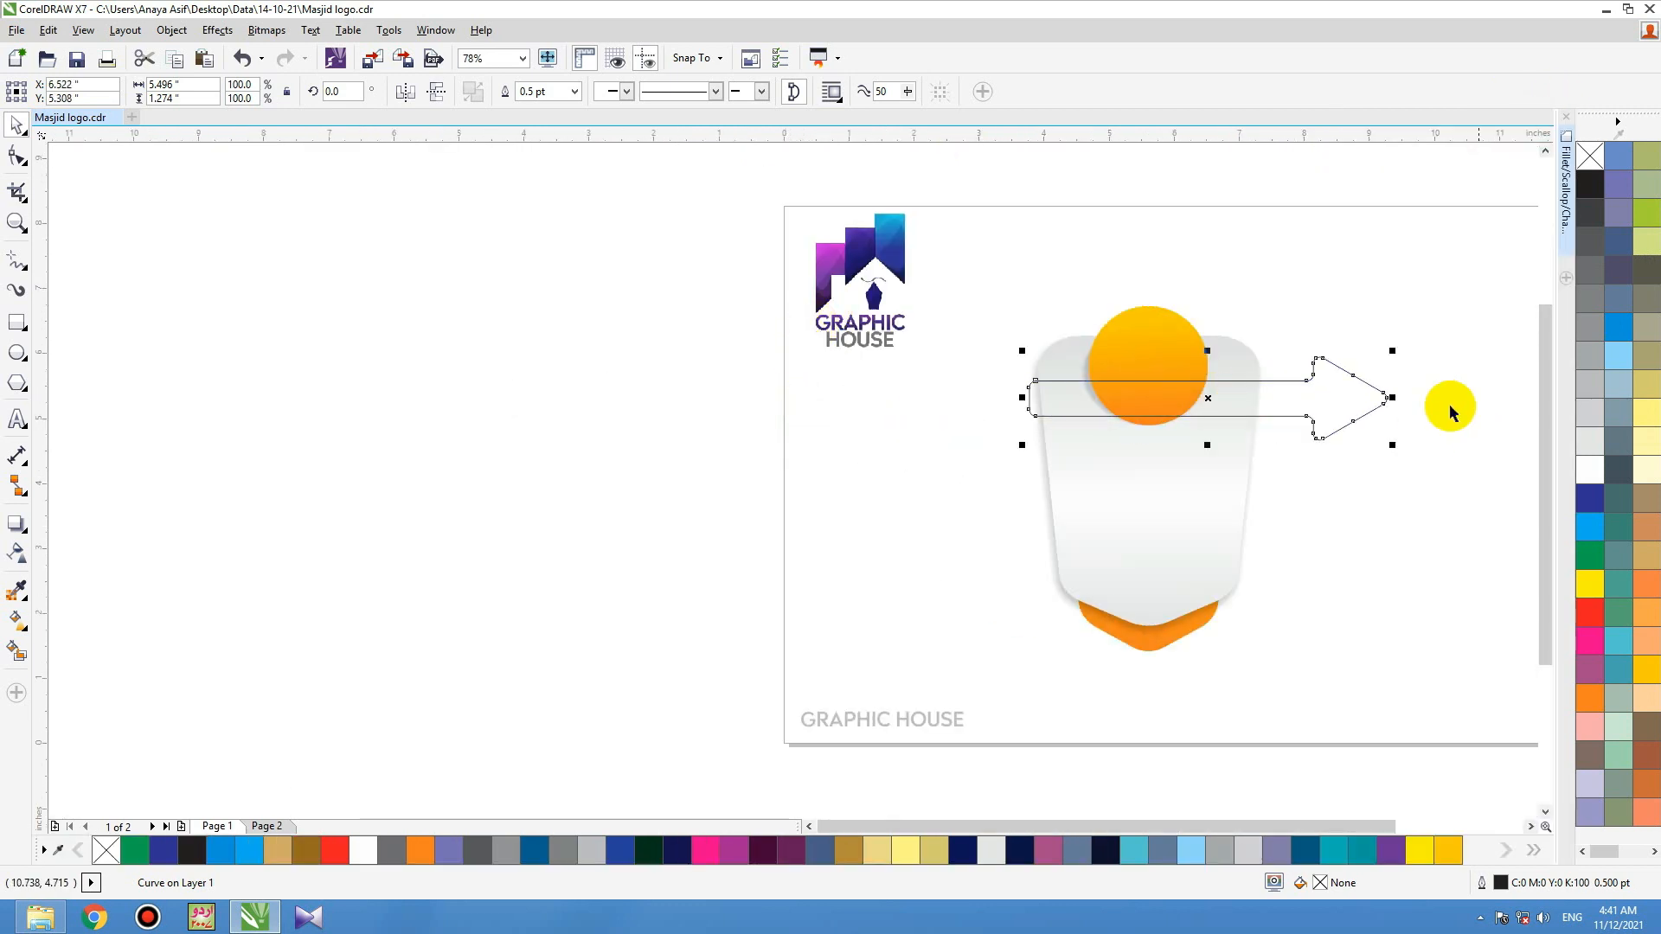
key(shift+F2)
click(1613, 712)
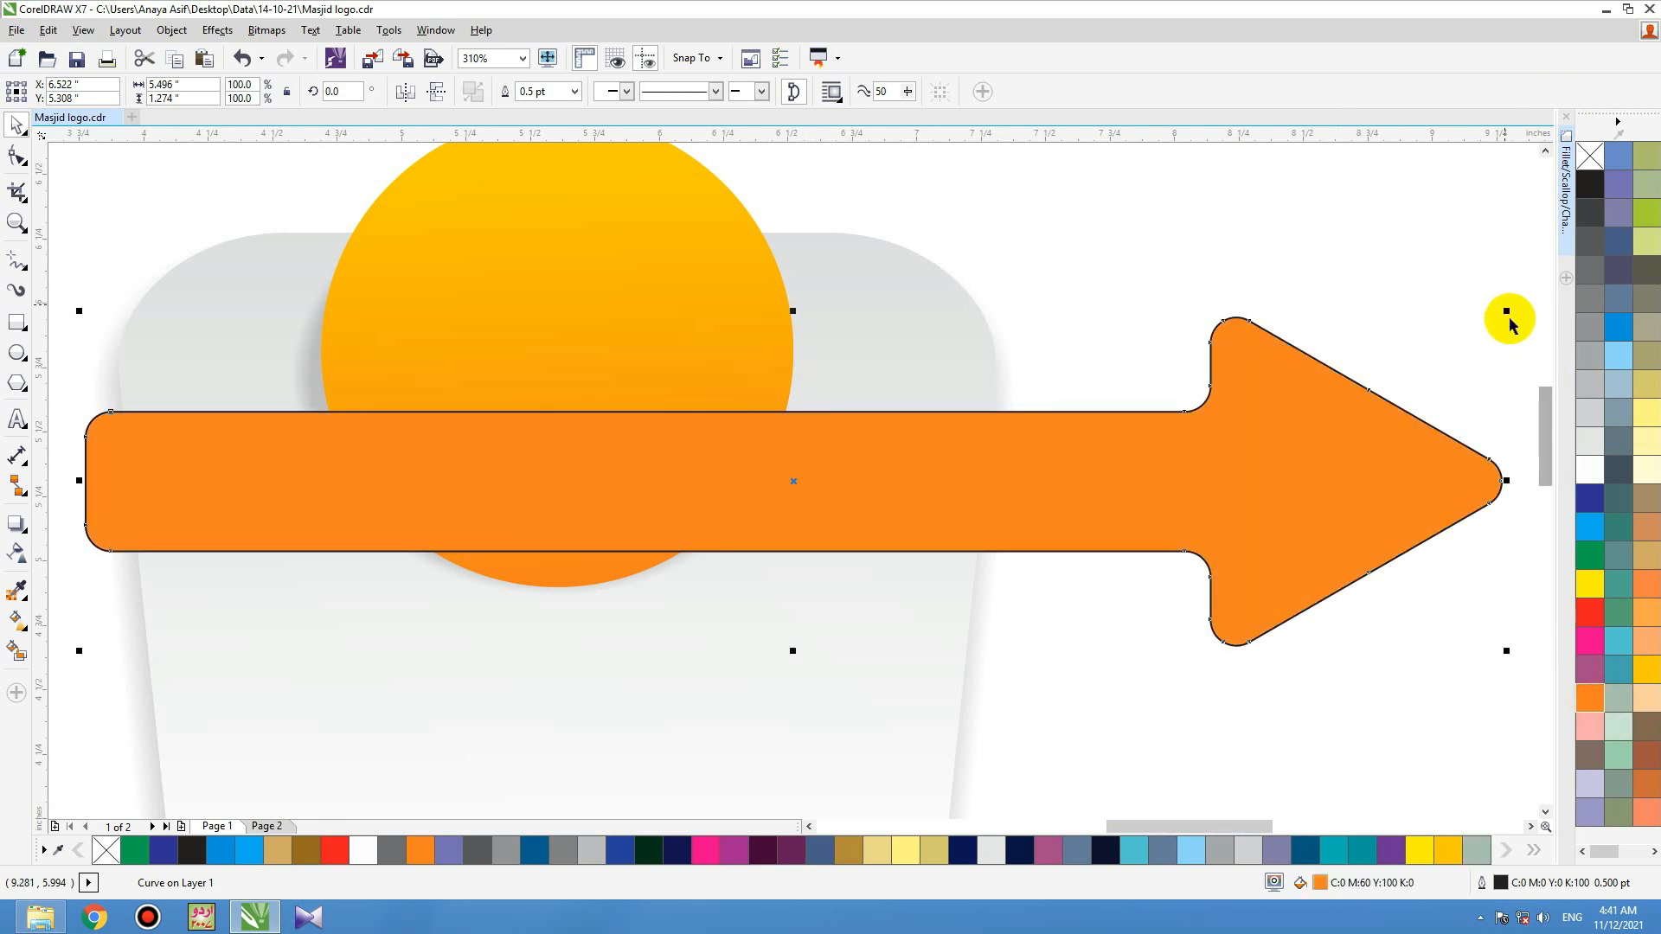
drag(1507, 312, 1121, 431)
Step: Give the arrow a horizontal linear gradient from orange at the tail to amber at the tip, and remove its outline
key(g)
drag(432, 456, 1138, 456)
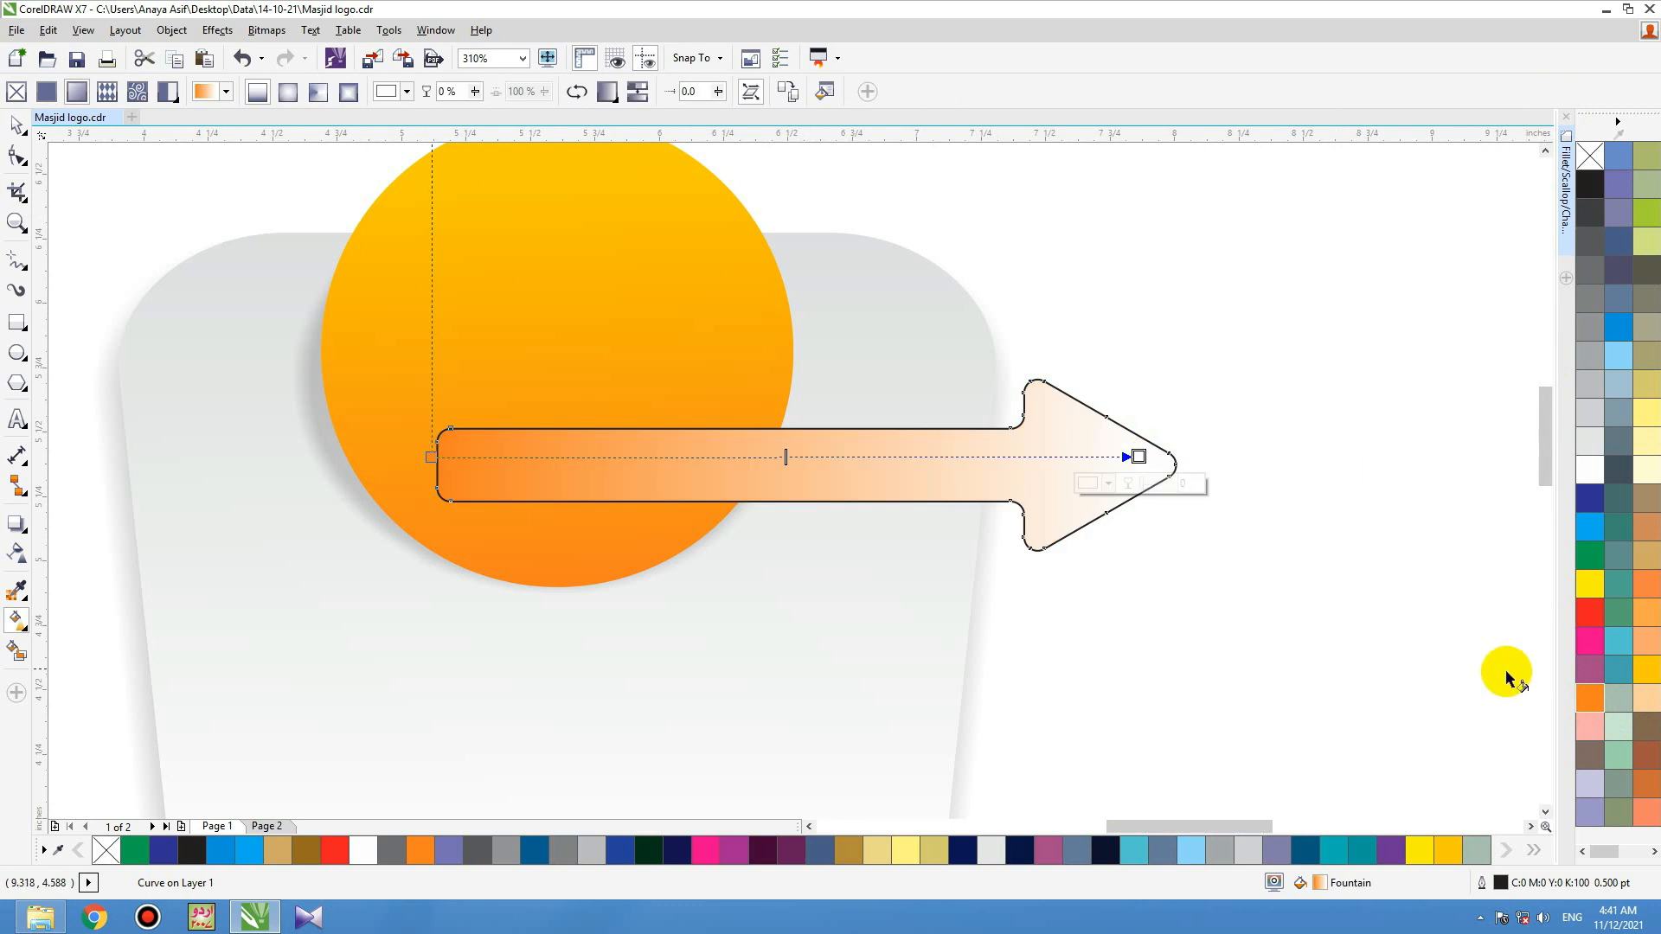
click(1647, 672)
key(space)
right_click(1586, 161)
scroll(900, 548, down, 3)
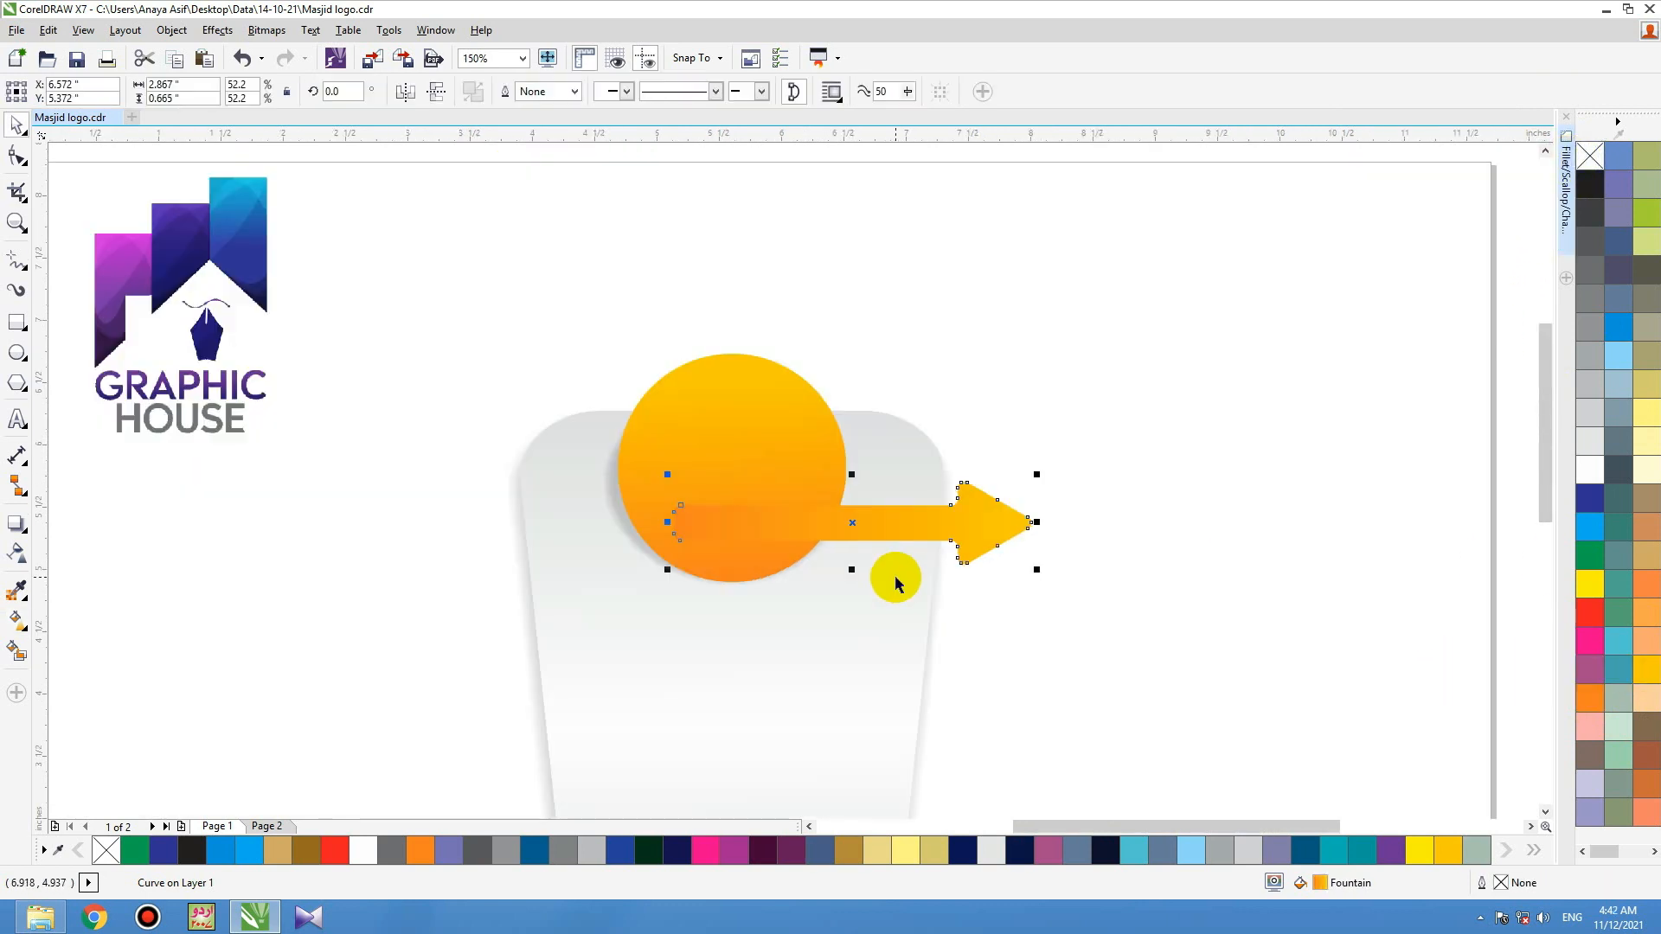
Step: Create a smaller concentric copy of the shadowed circle, fill it light gray (K 20), and bring it to the front
click(712, 334)
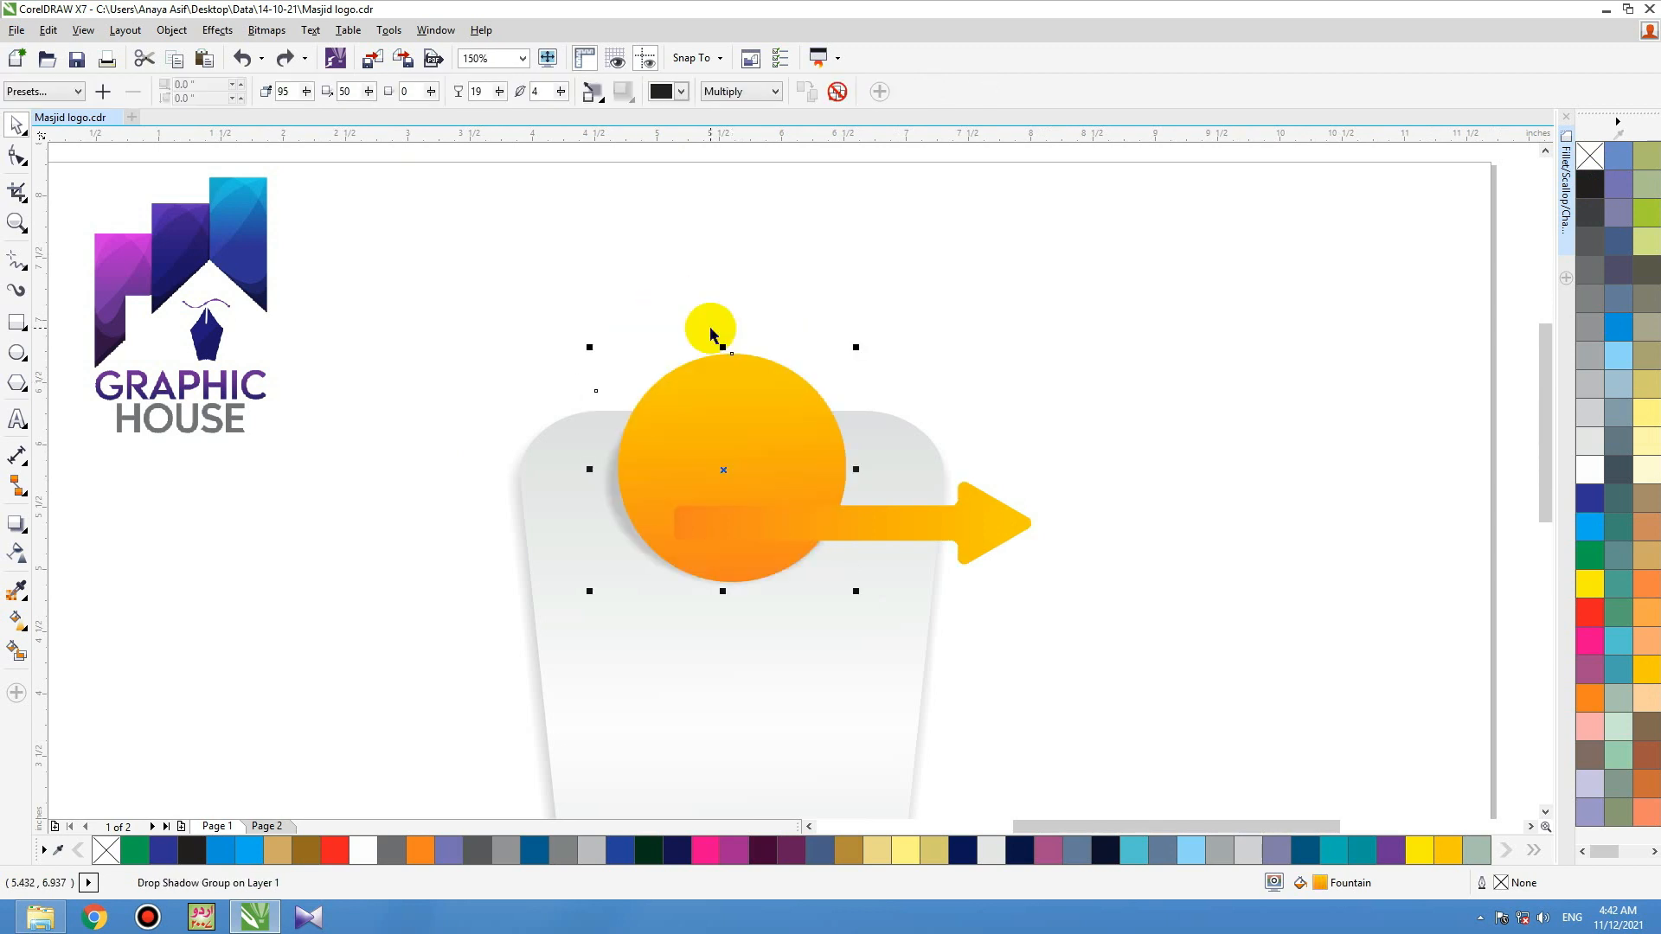
drag(856, 347, 826, 359)
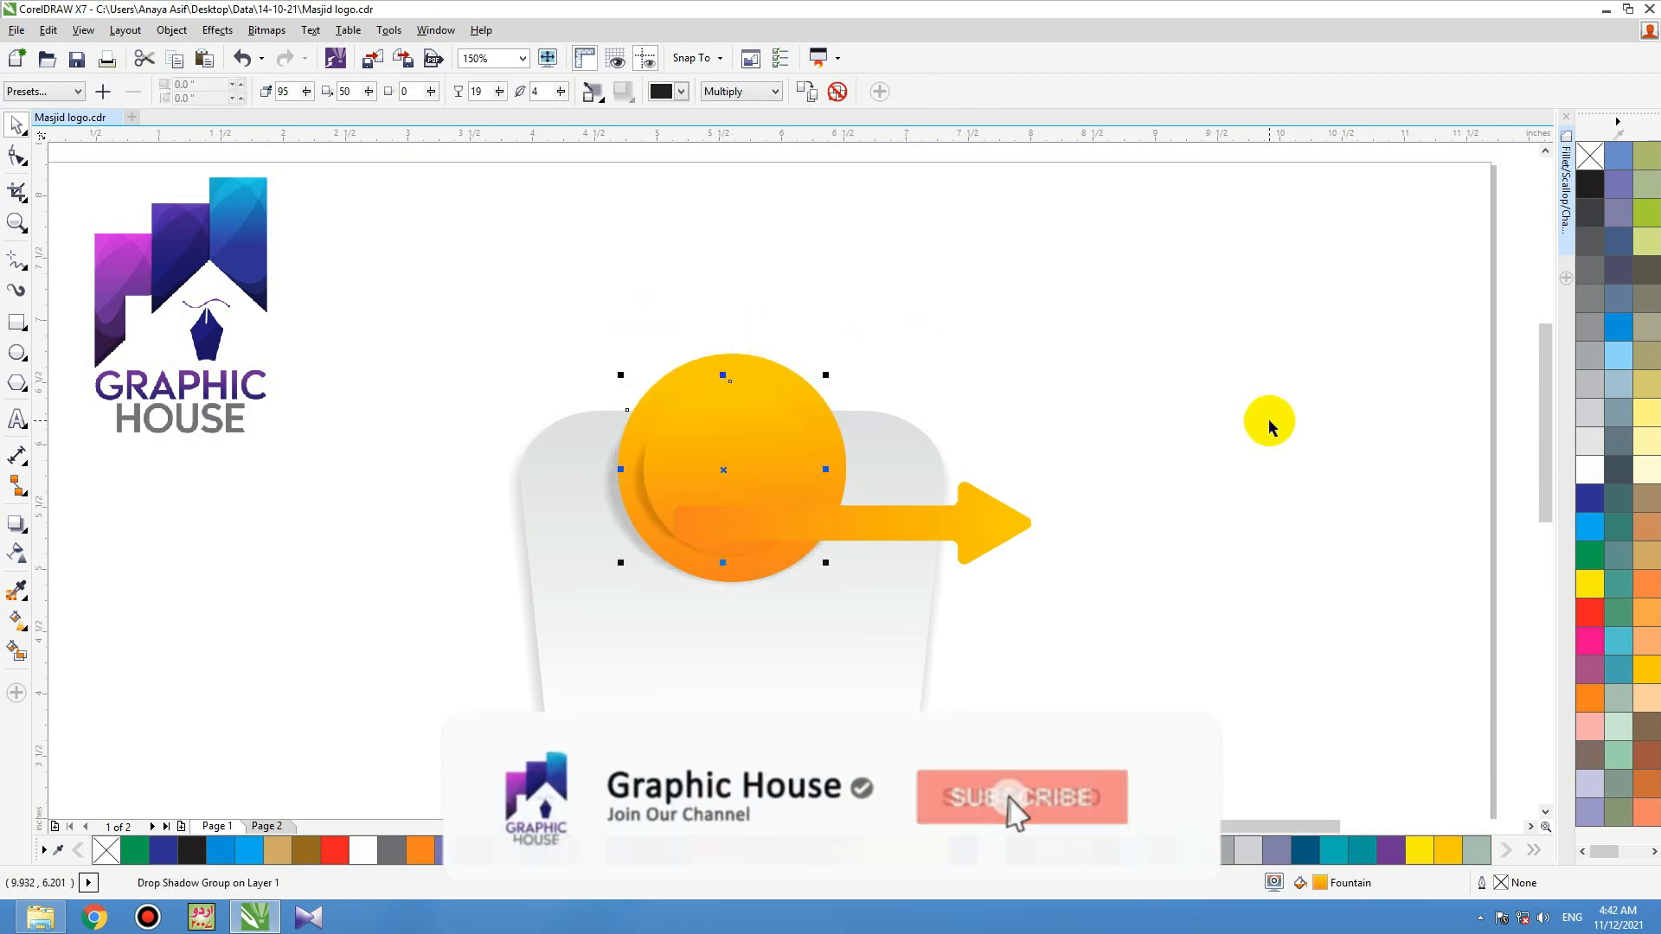
click(1590, 413)
key(shift+Page_Up)
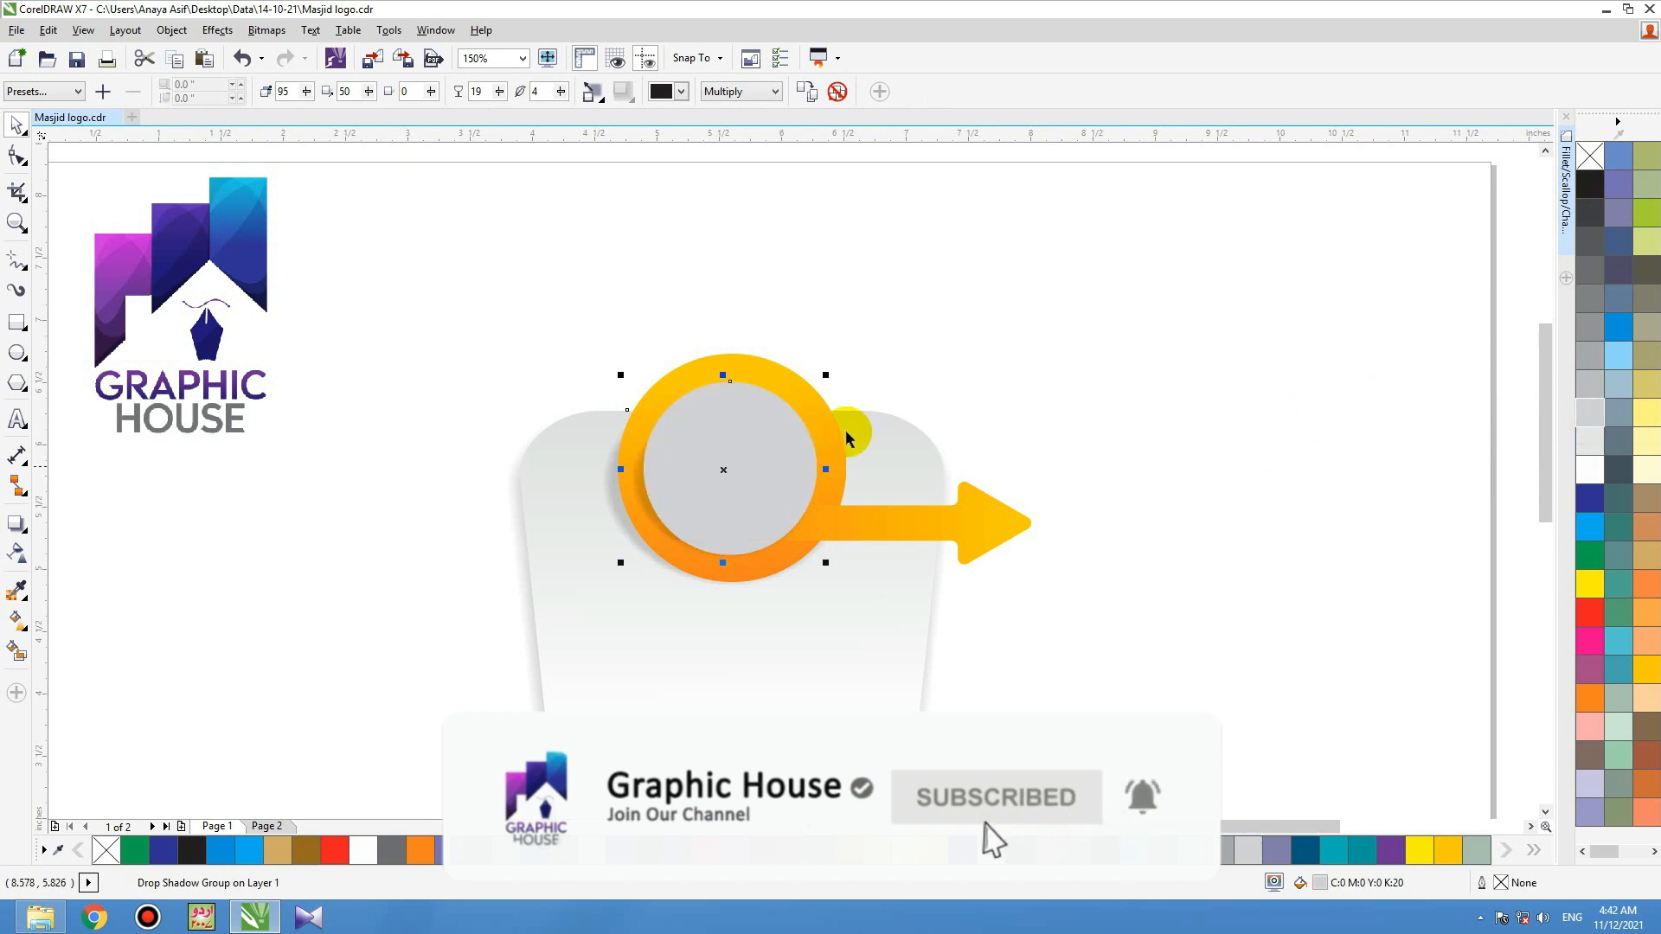
Step: Apply a vertical linear gradient to the inner circle, from light gray at its bottom to white at its top
key(g)
drag(722, 548, 731, 353)
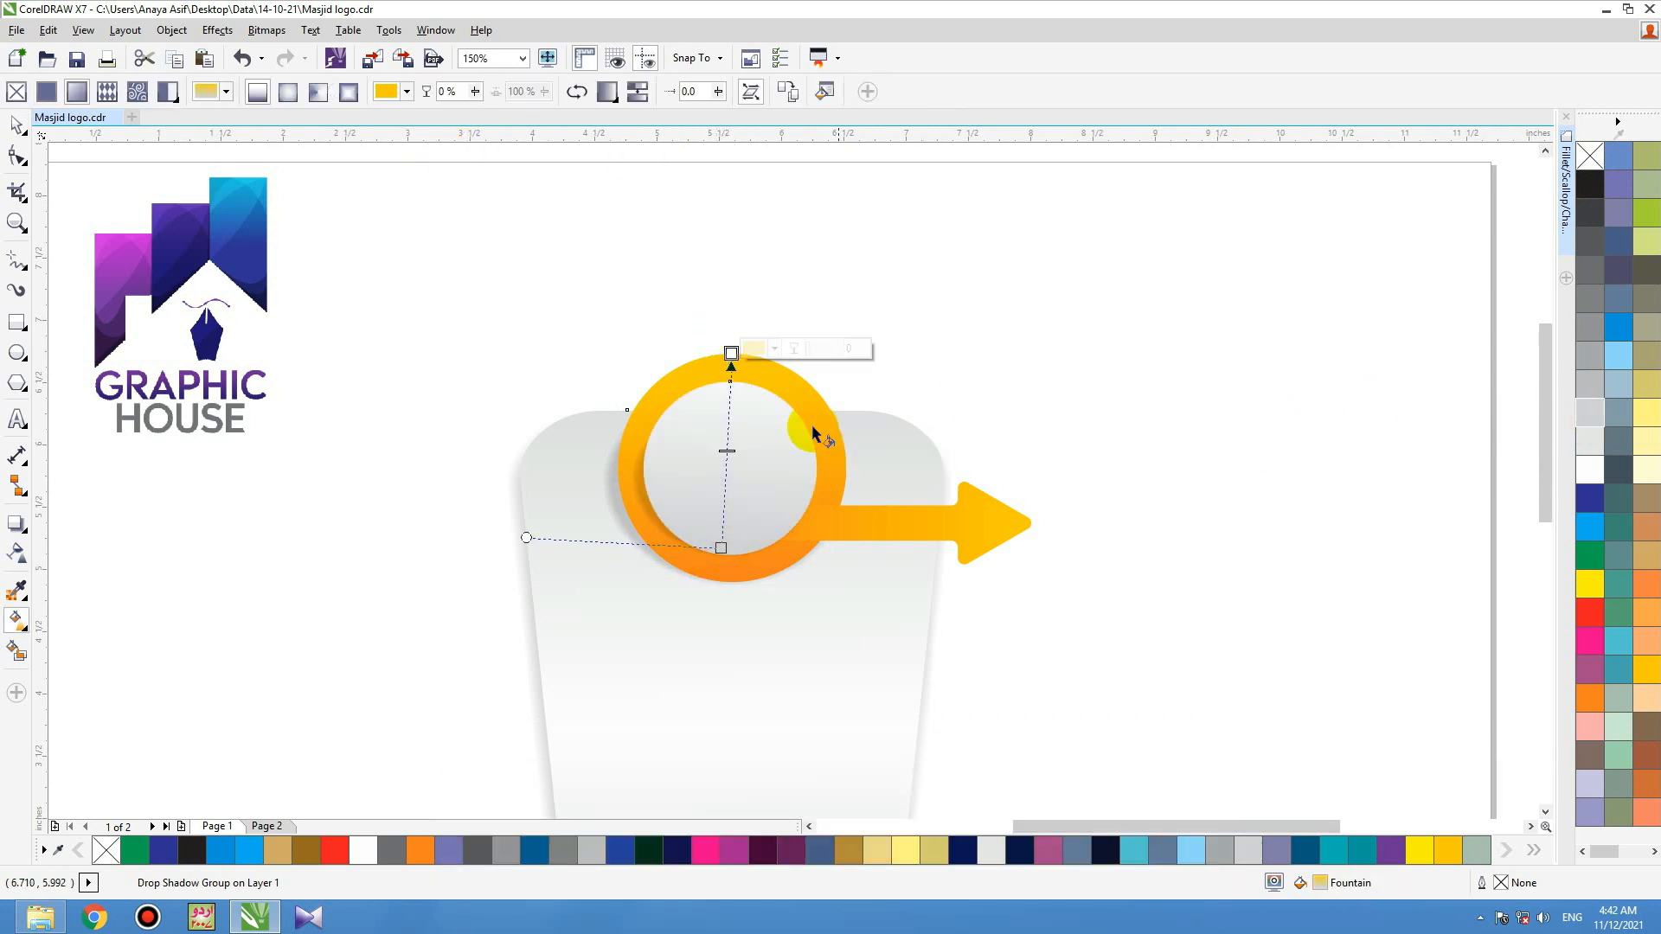
key(space)
drag(763, 421, 800, 448)
key(ctrl+z)
Step: Shrink the arrow to about 2.17 by 0.50 in and copy the complete graphic three times in a row to the right
click(876, 390)
click(879, 452)
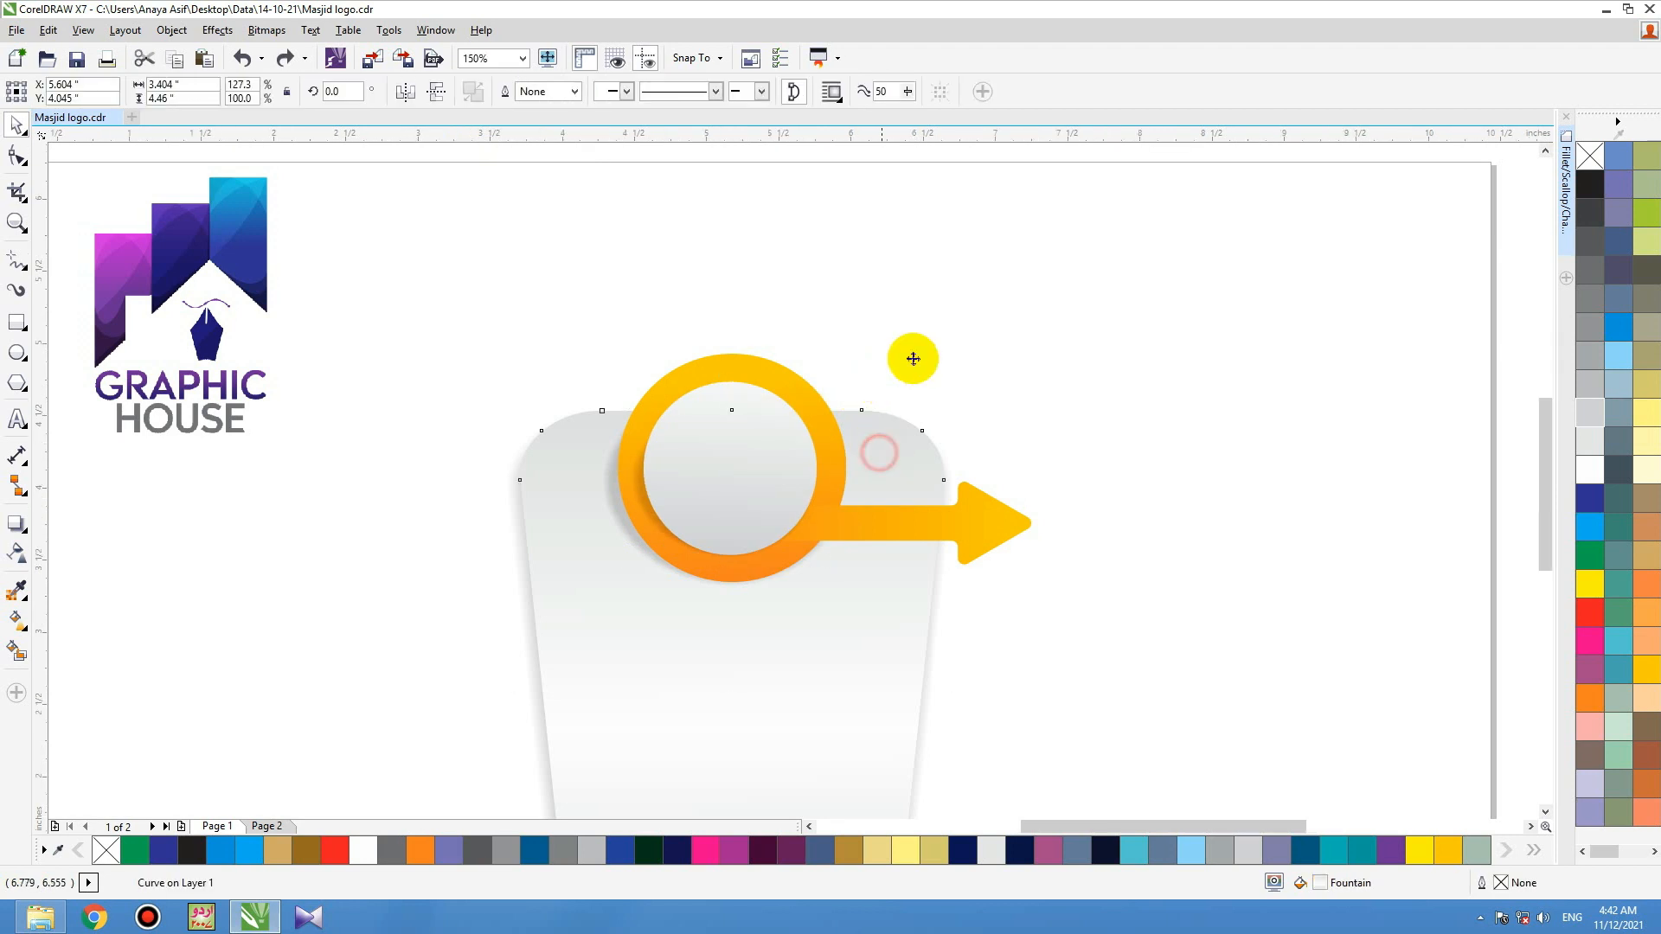
scroll(912, 358, up, 1)
click(1082, 254)
drag(1149, 233, 747, 466)
scroll(989, 308, down, 4)
drag(874, 373, 1177, 372)
click(1160, 460)
drag(1125, 250, 1313, 449)
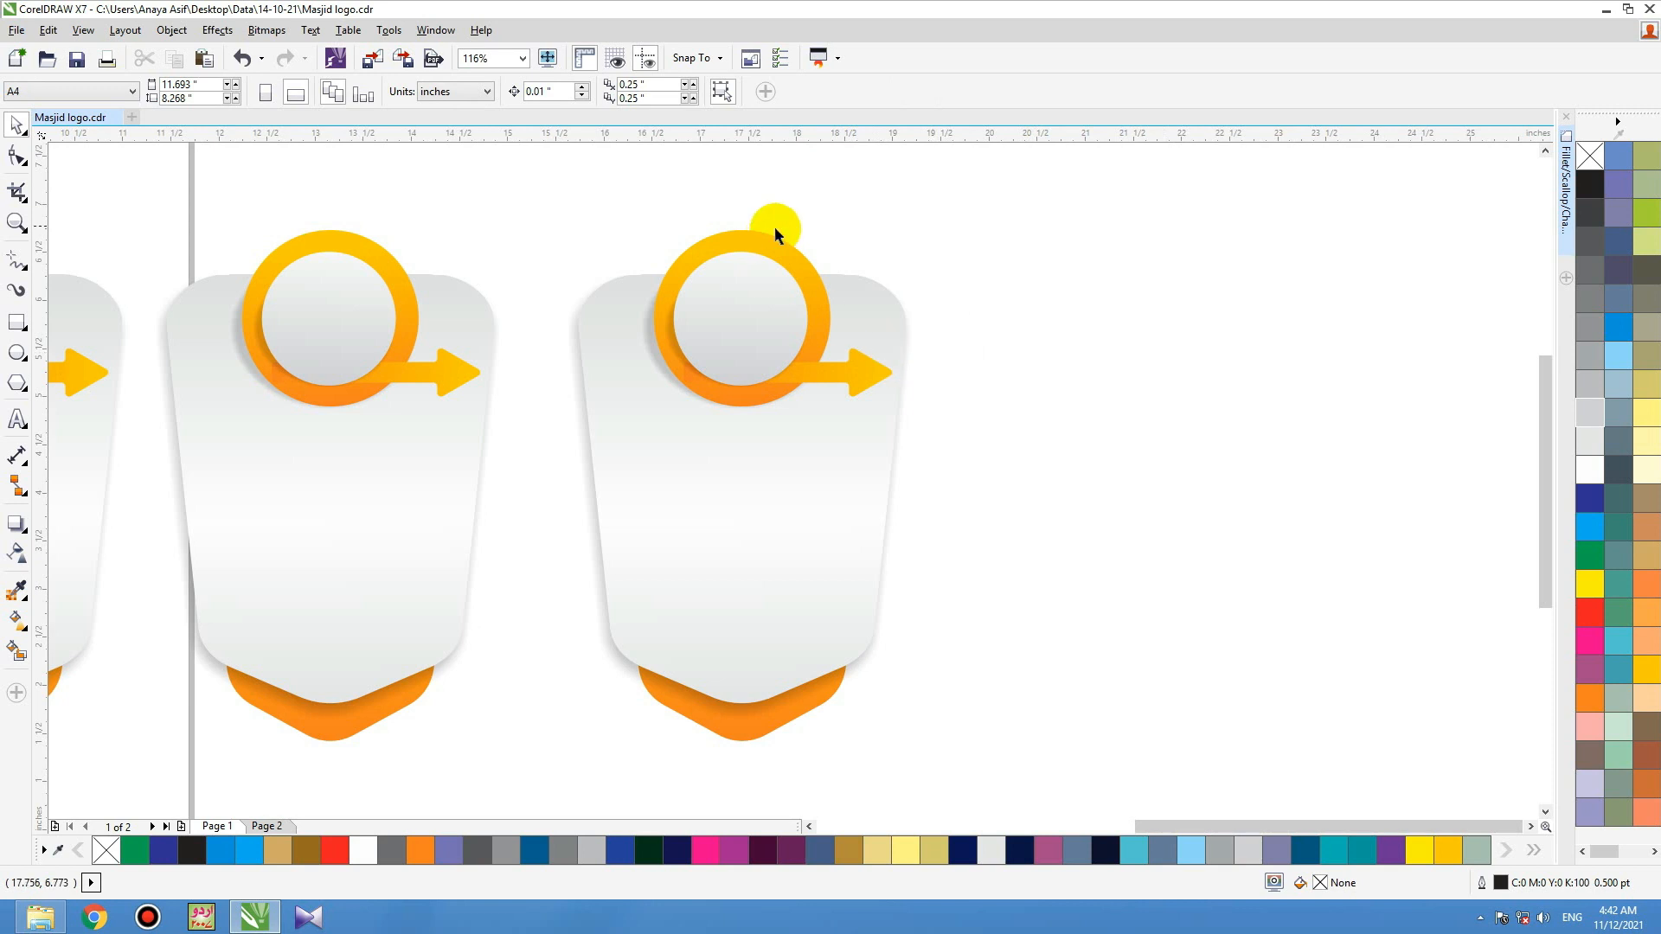
Step: Fill the ring of the rightmost graphic sky blue, and darken that fill to C 100, M 69, Y 40, K 27
click(775, 232)
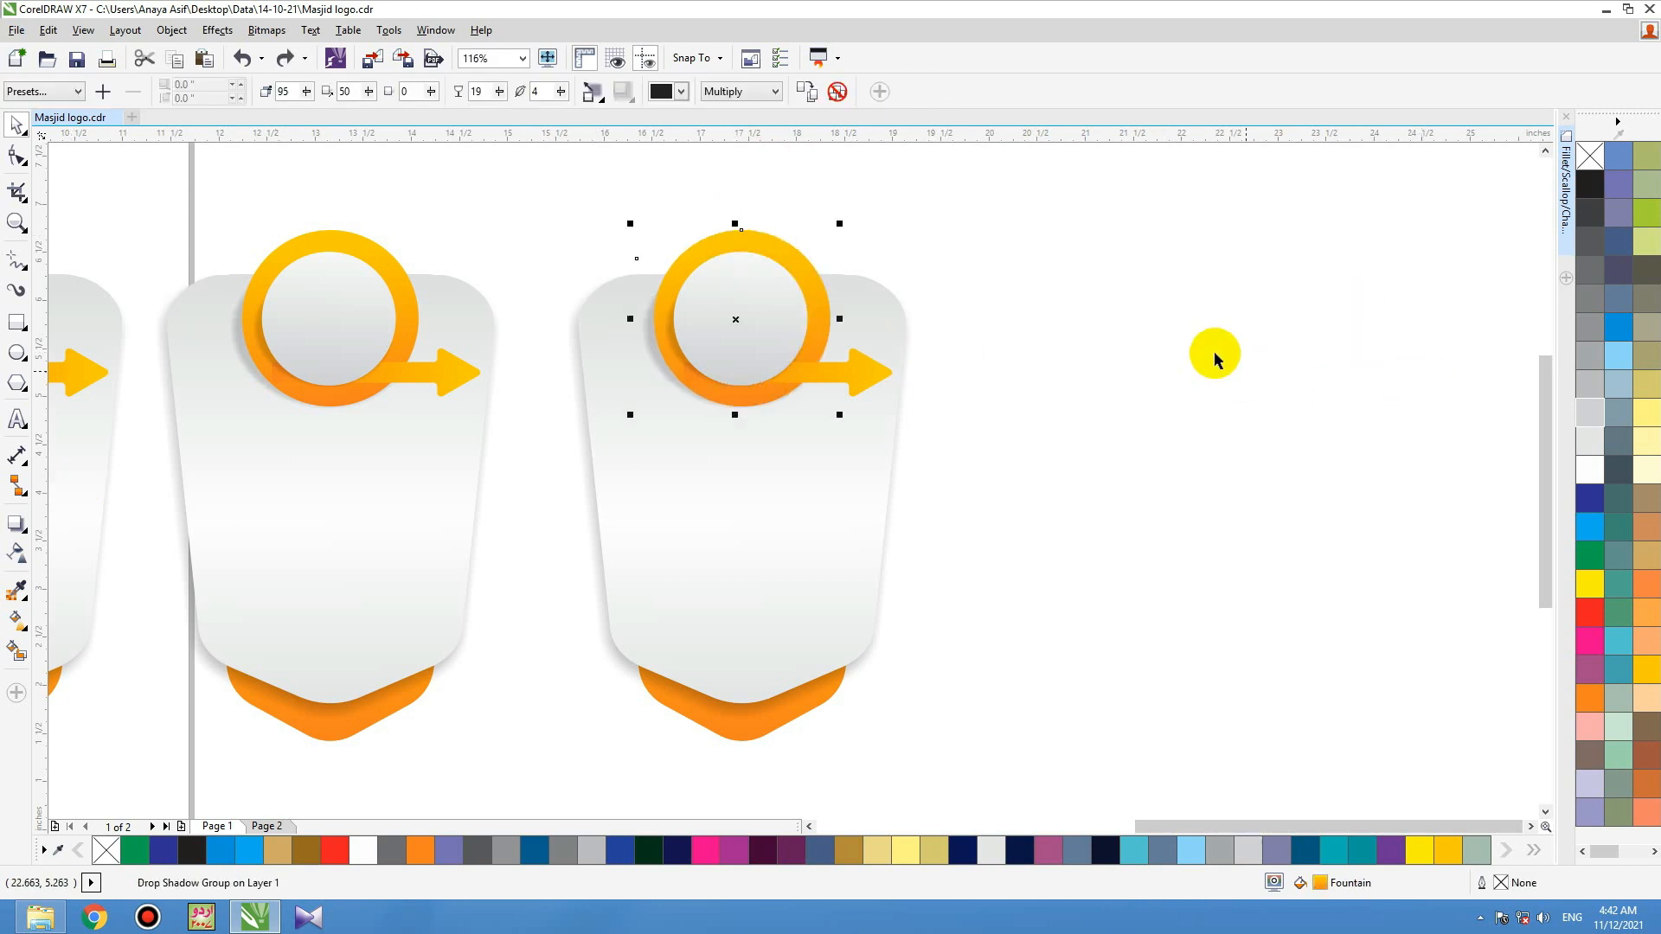
click(1618, 327)
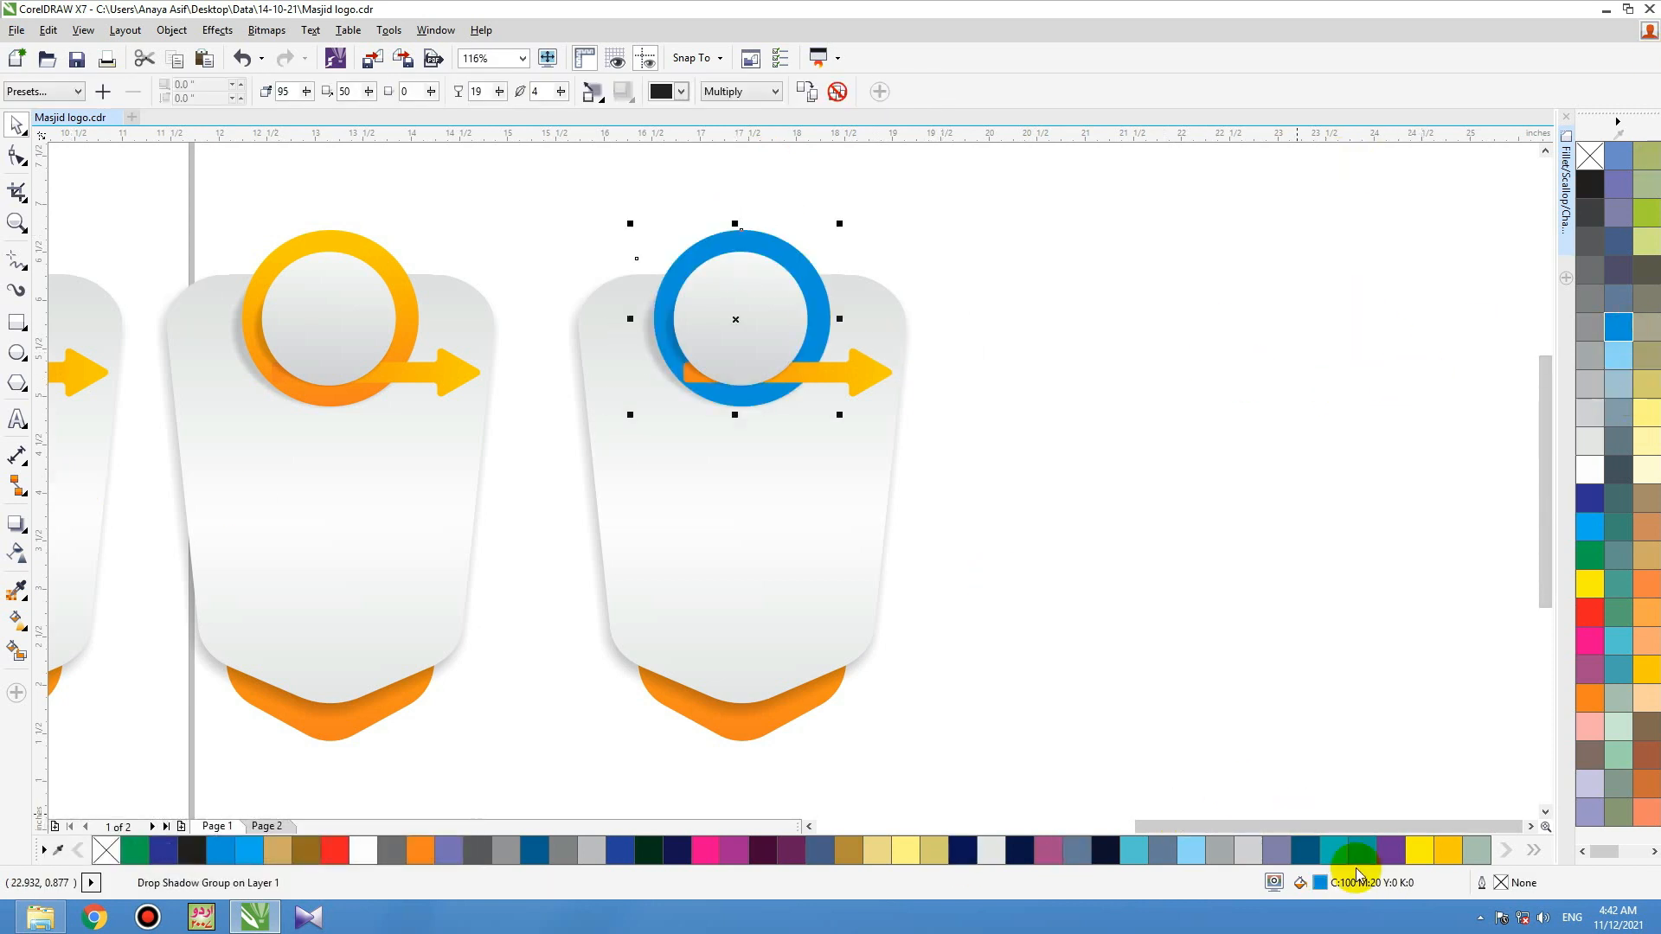
double_click(1320, 883)
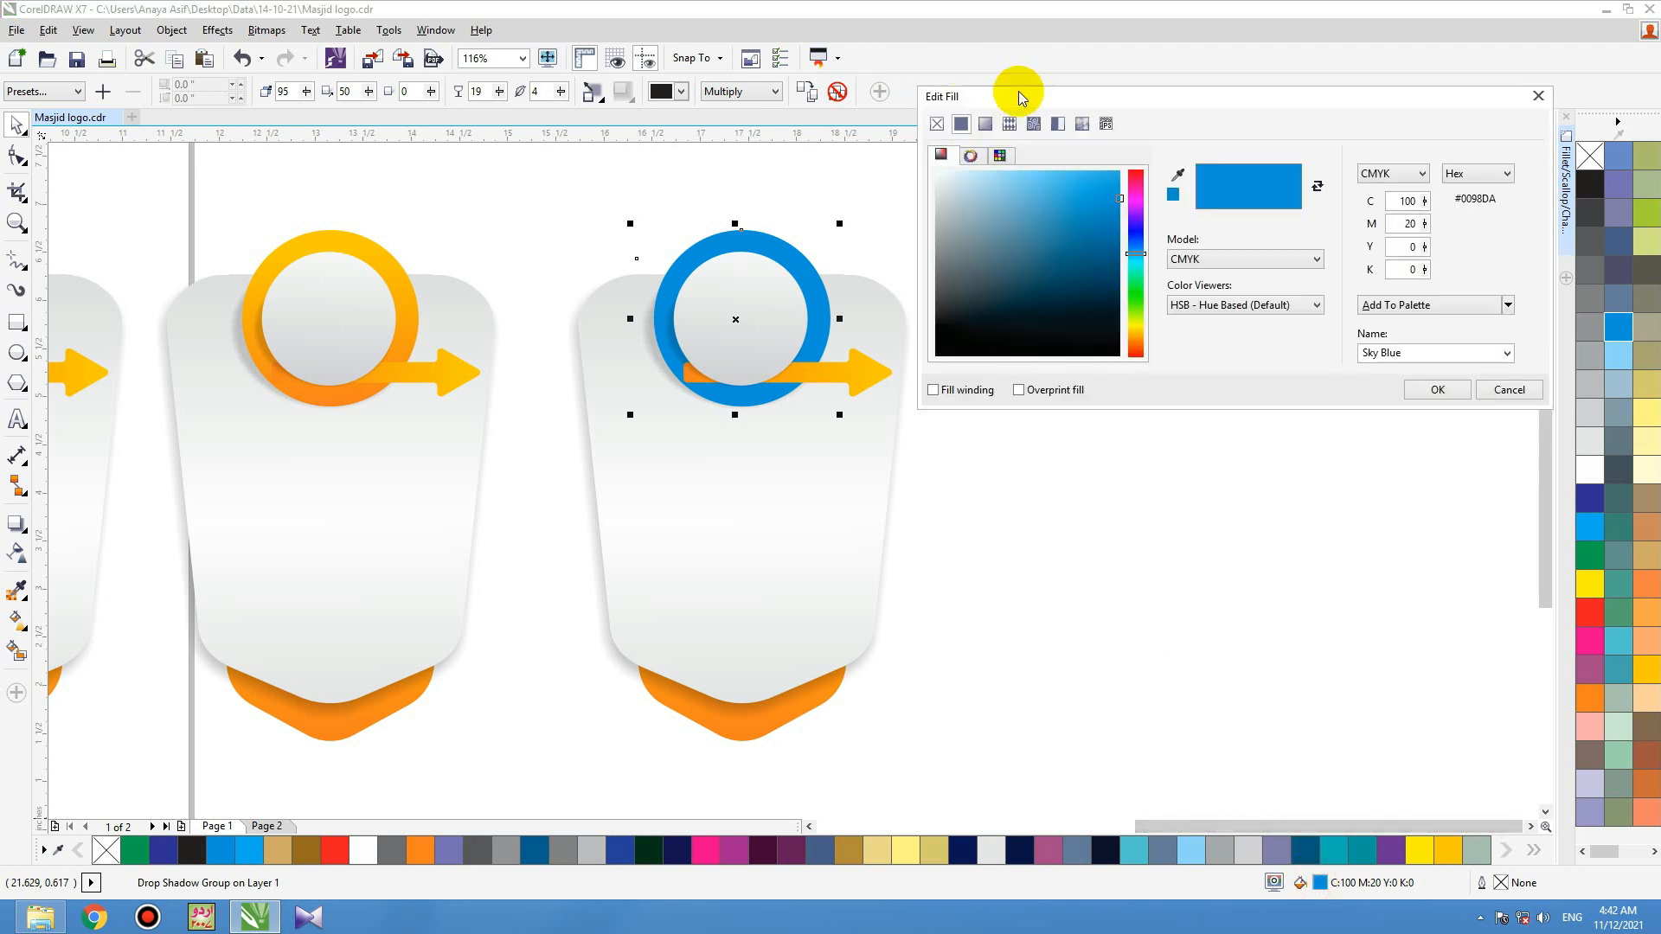
mouse_move(1085, 208)
mouse_down()
mouse_move(1093, 303)
mouse_move(1093, 278)
mouse_up()
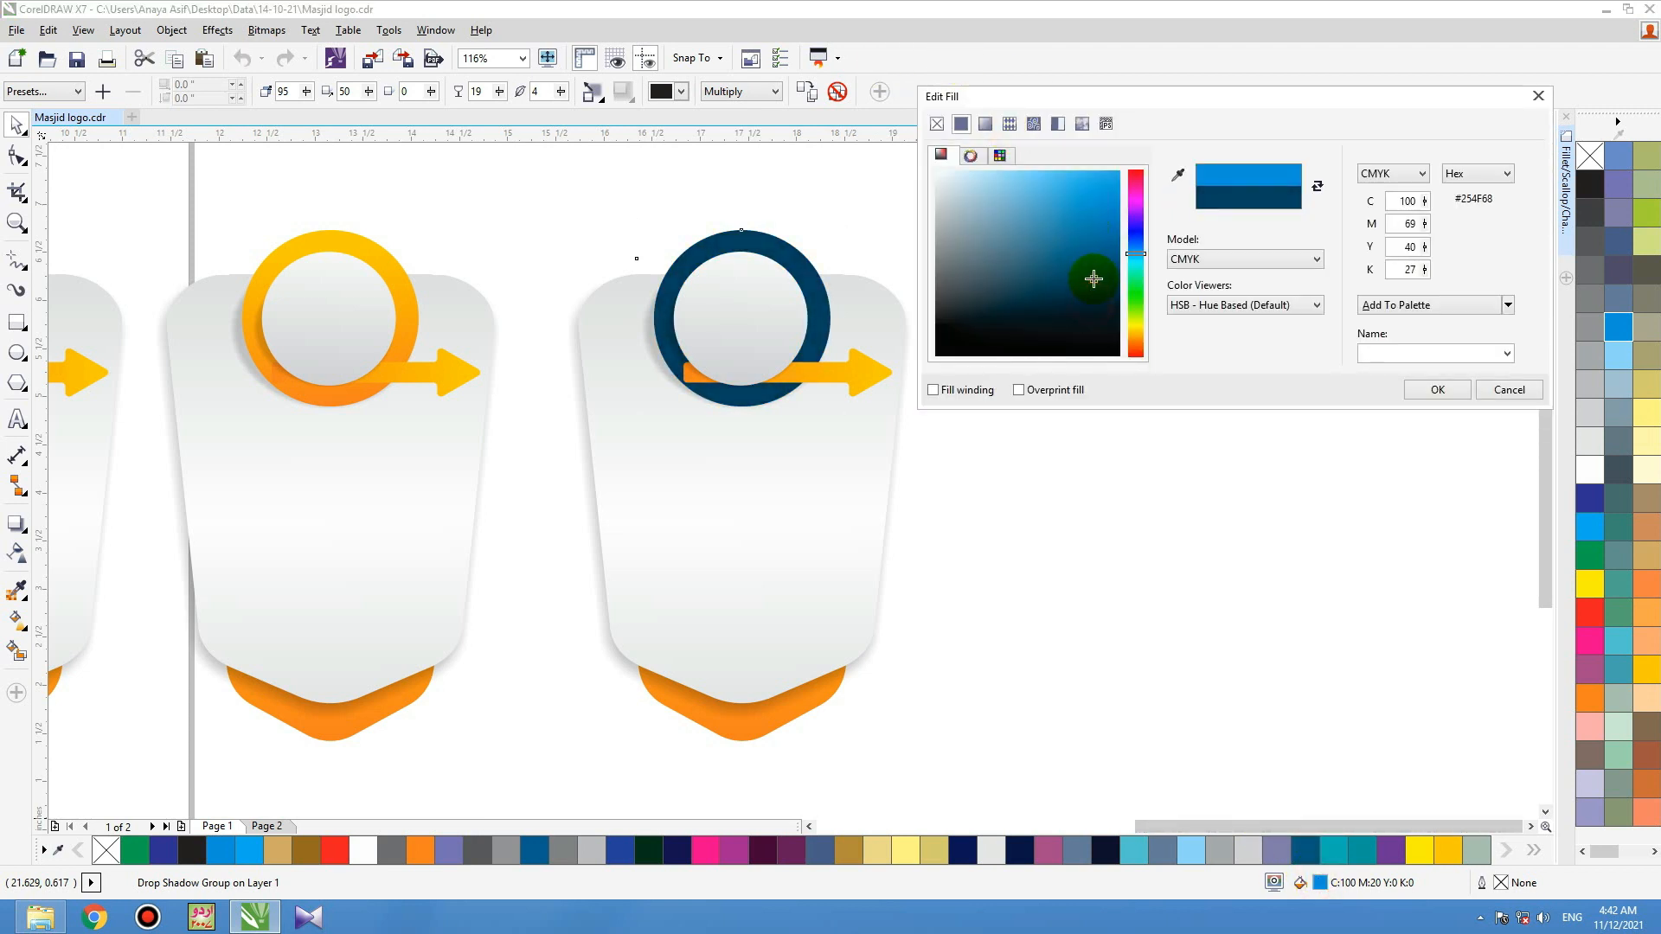
click(1443, 390)
Step: Apply a linear gradient to the rightmost ring, from dark blue at the bottom to sky blue at the top
key(g)
drag(741, 406, 766, 218)
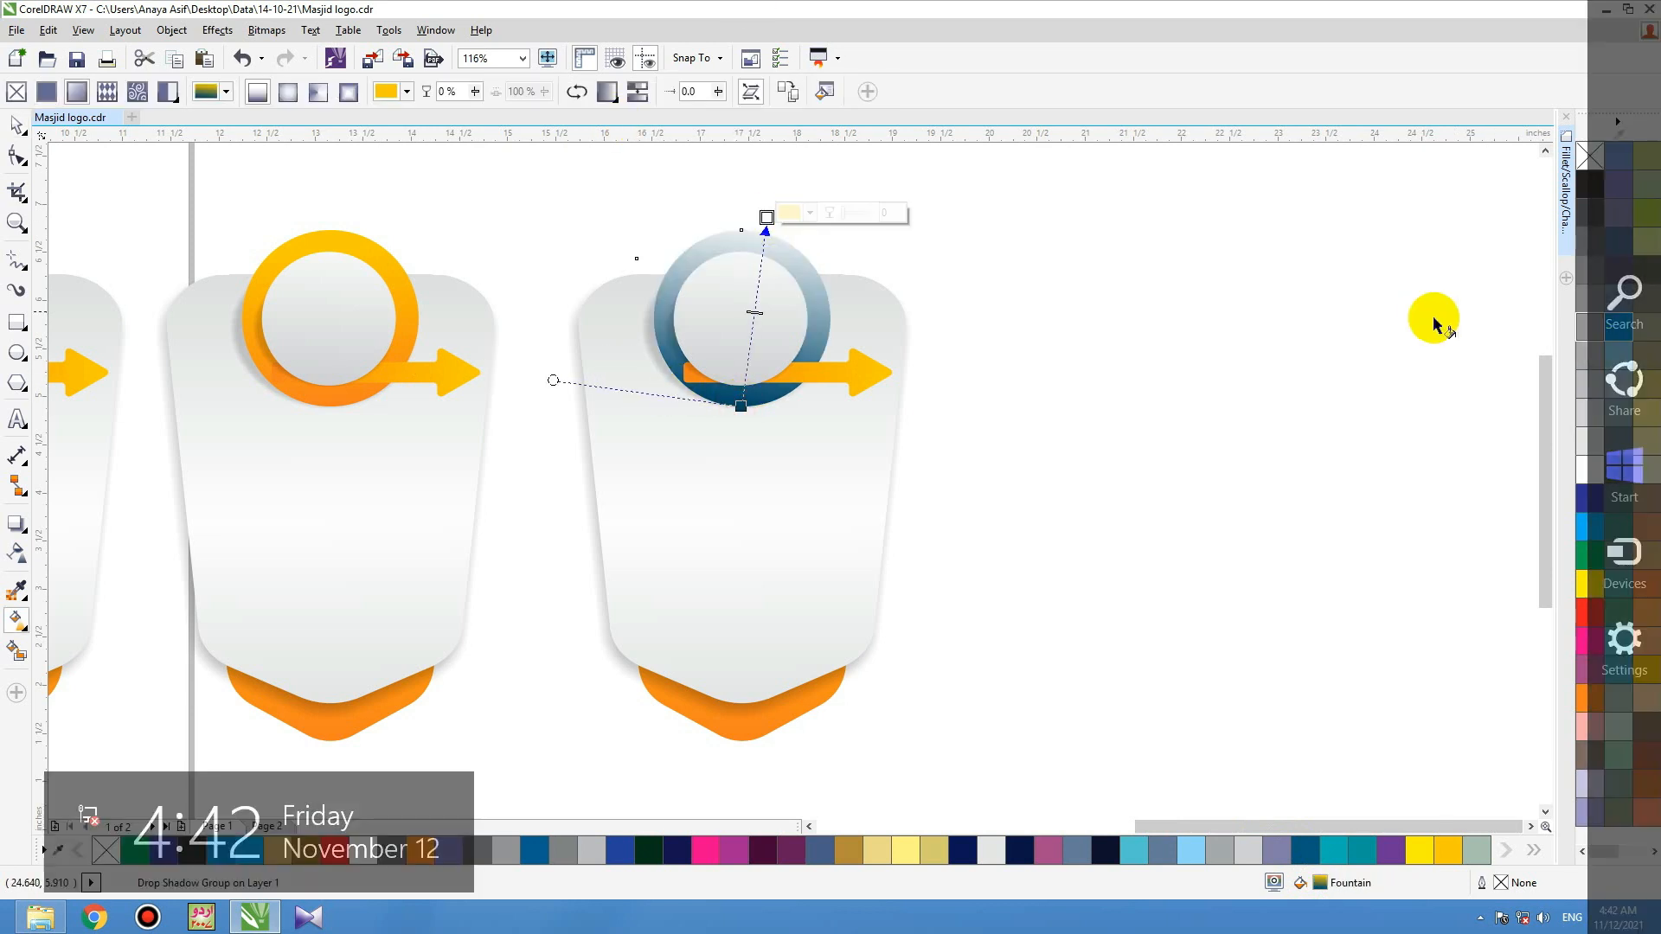
click(1618, 326)
key(space)
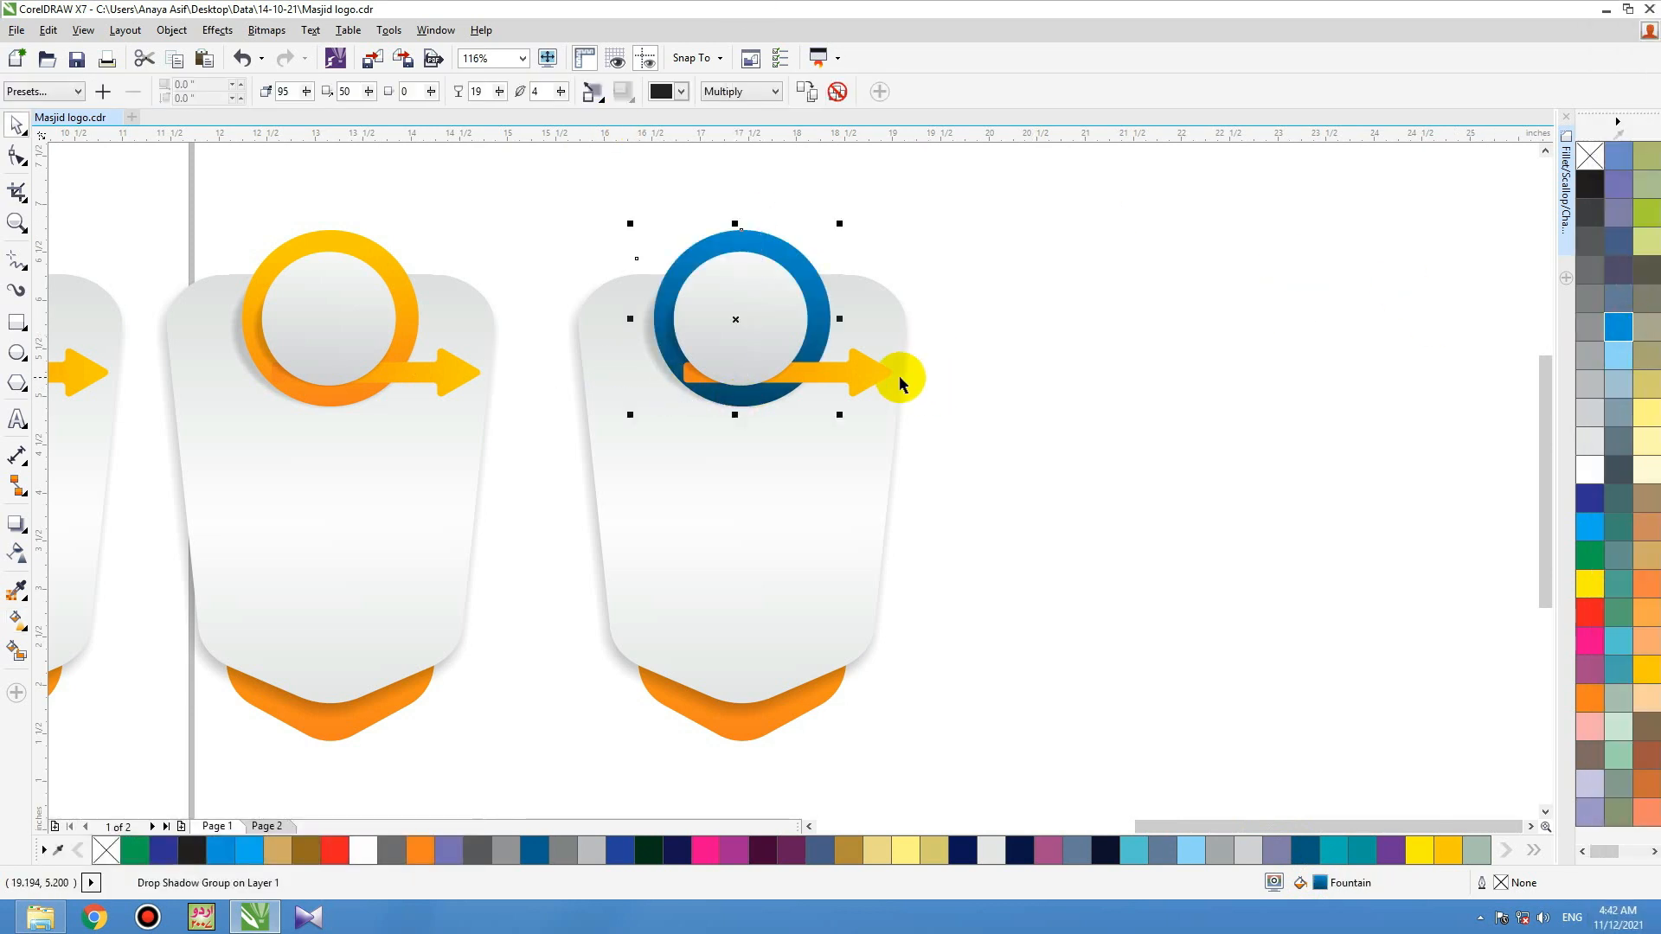
Step: Repeat the blue gradient on the rightmost graphic's arrow and on its orange backing shape
click(882, 380)
key(ctrl+r)
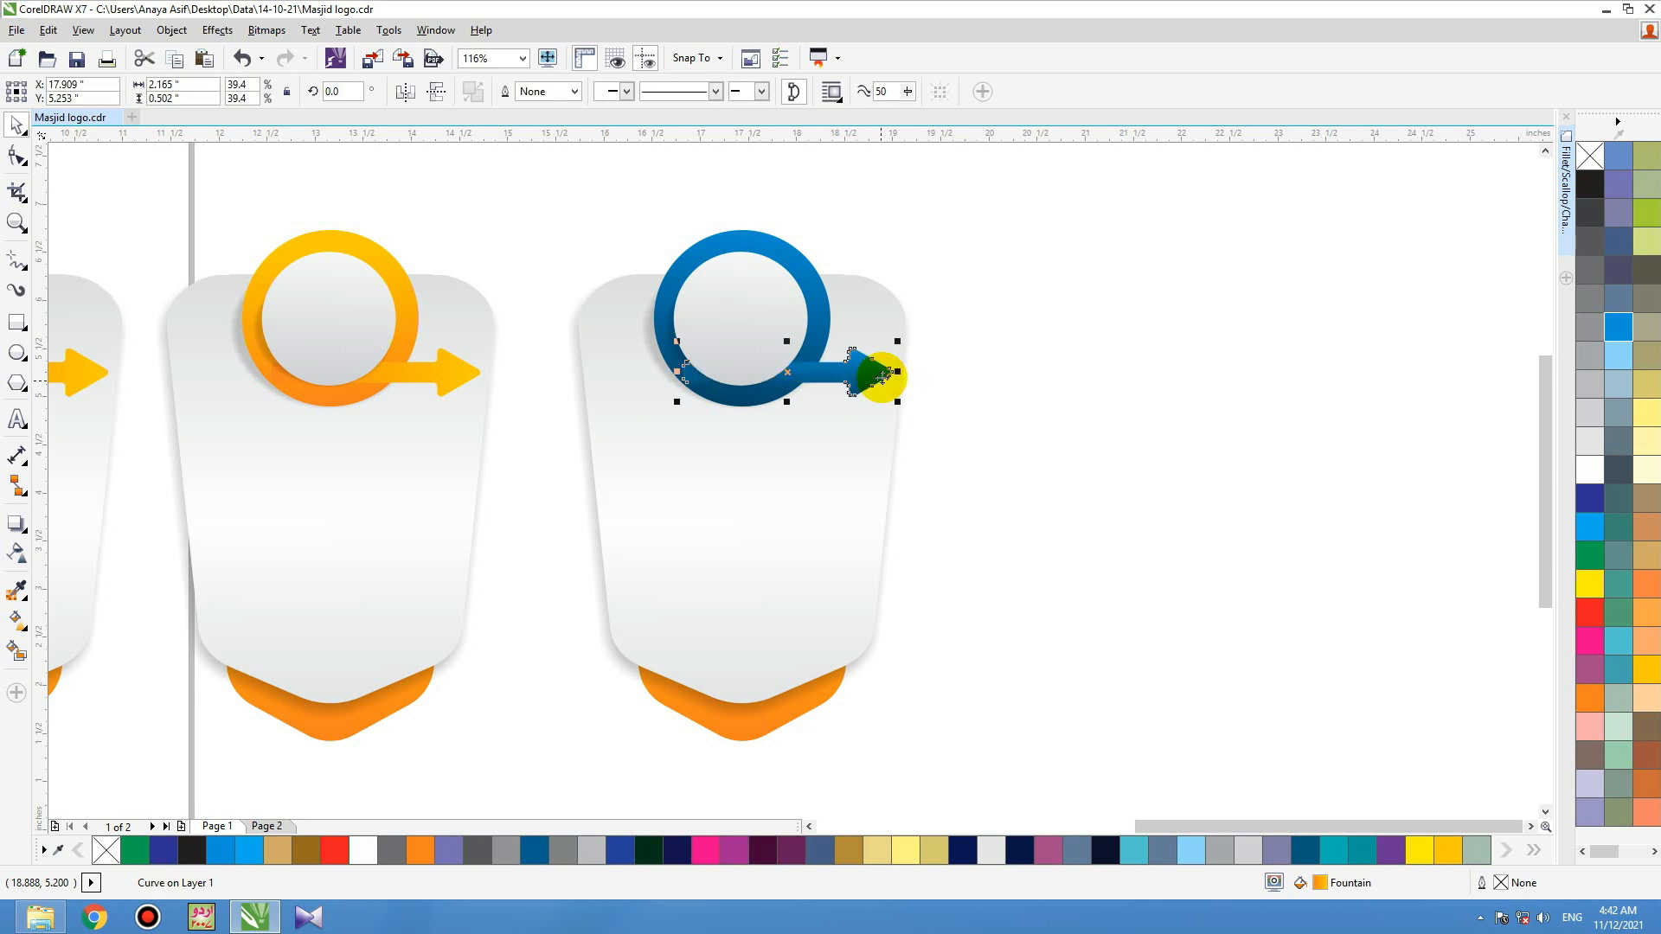
click(742, 751)
key(ctrl+r)
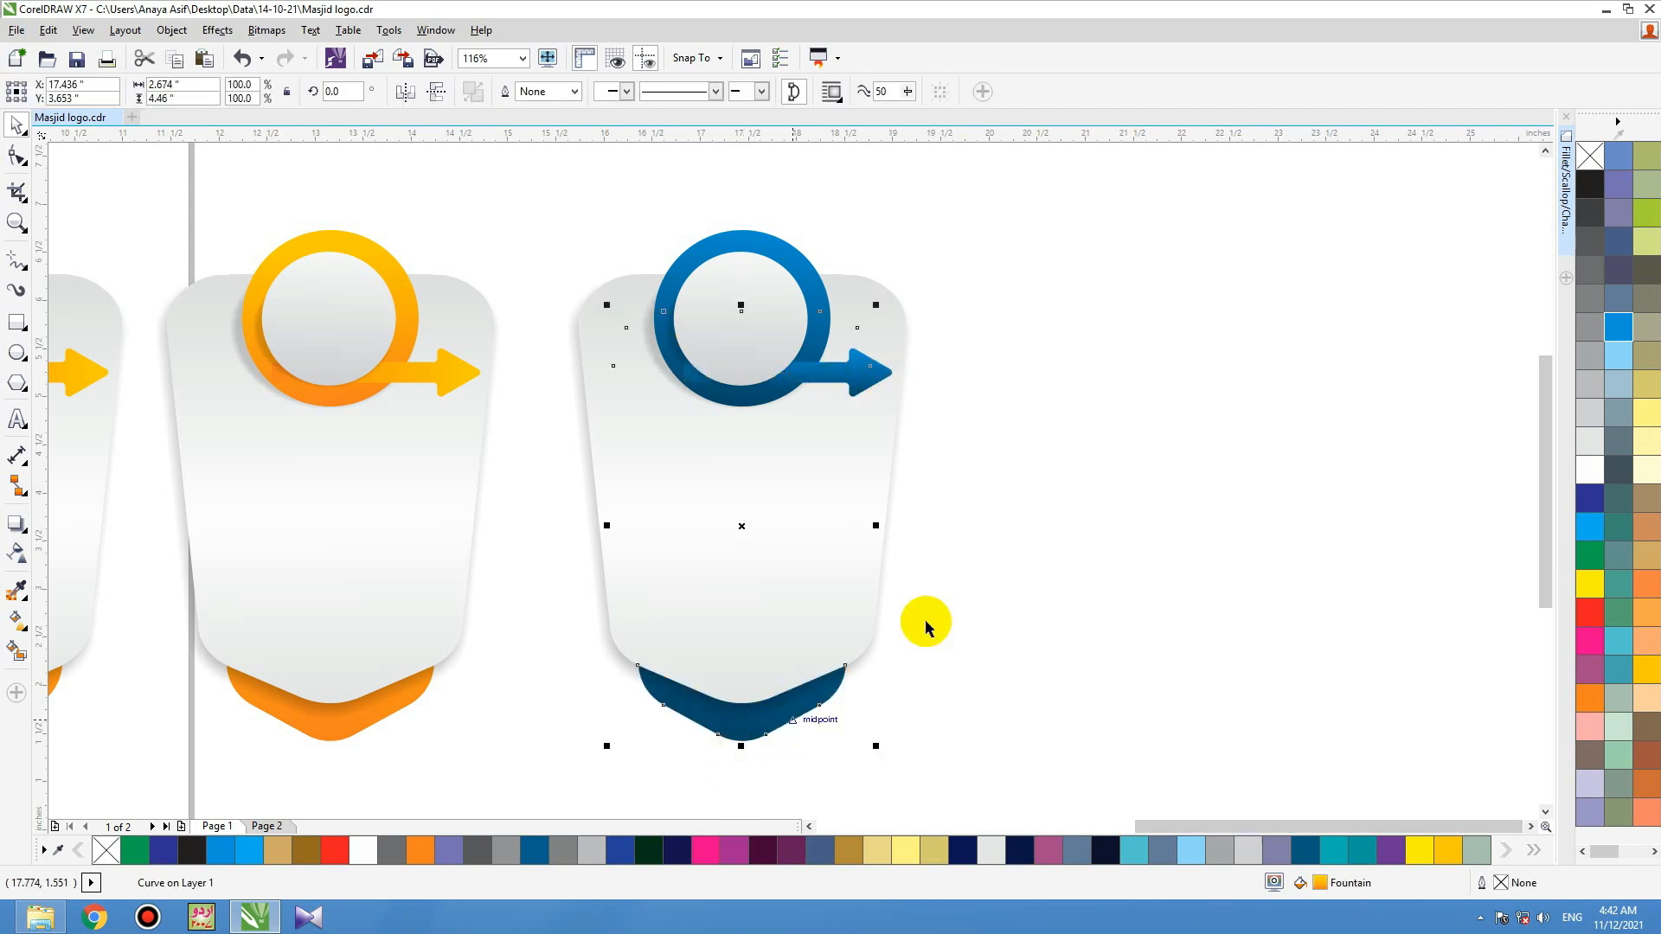
scroll(1159, 464, down, 3)
click(1162, 456)
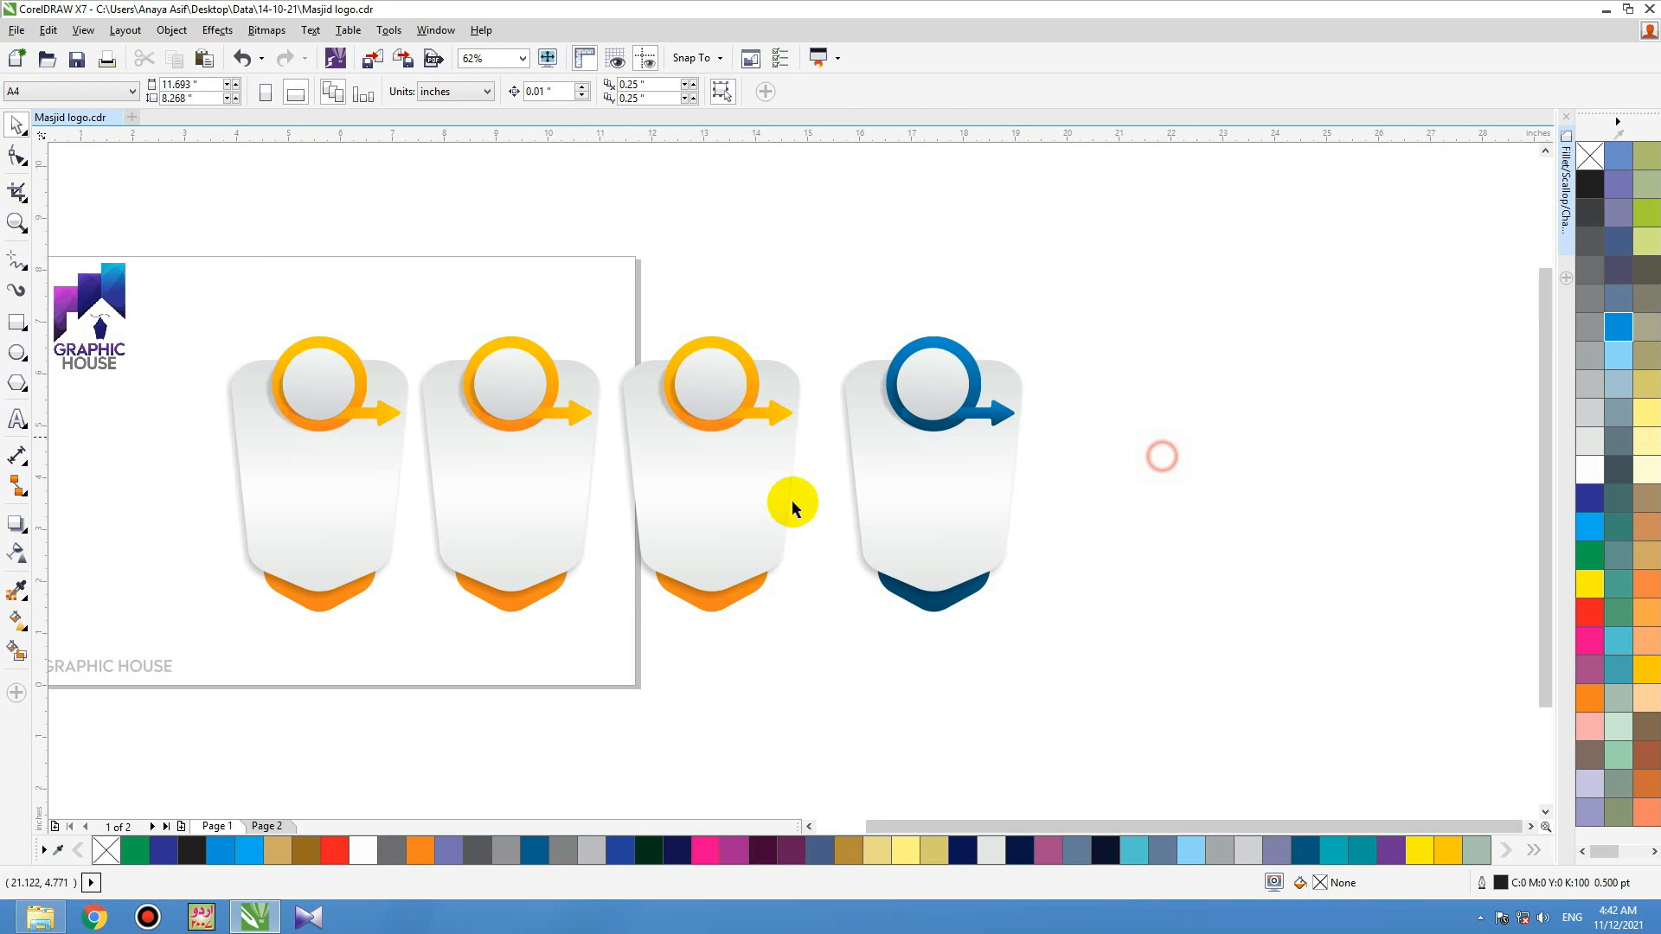
Step: Fill the ring of the third graphic red, and darken that fill to a deep red
click(725, 606)
click(745, 656)
drag(741, 345, 769, 292)
key(ctrl+z)
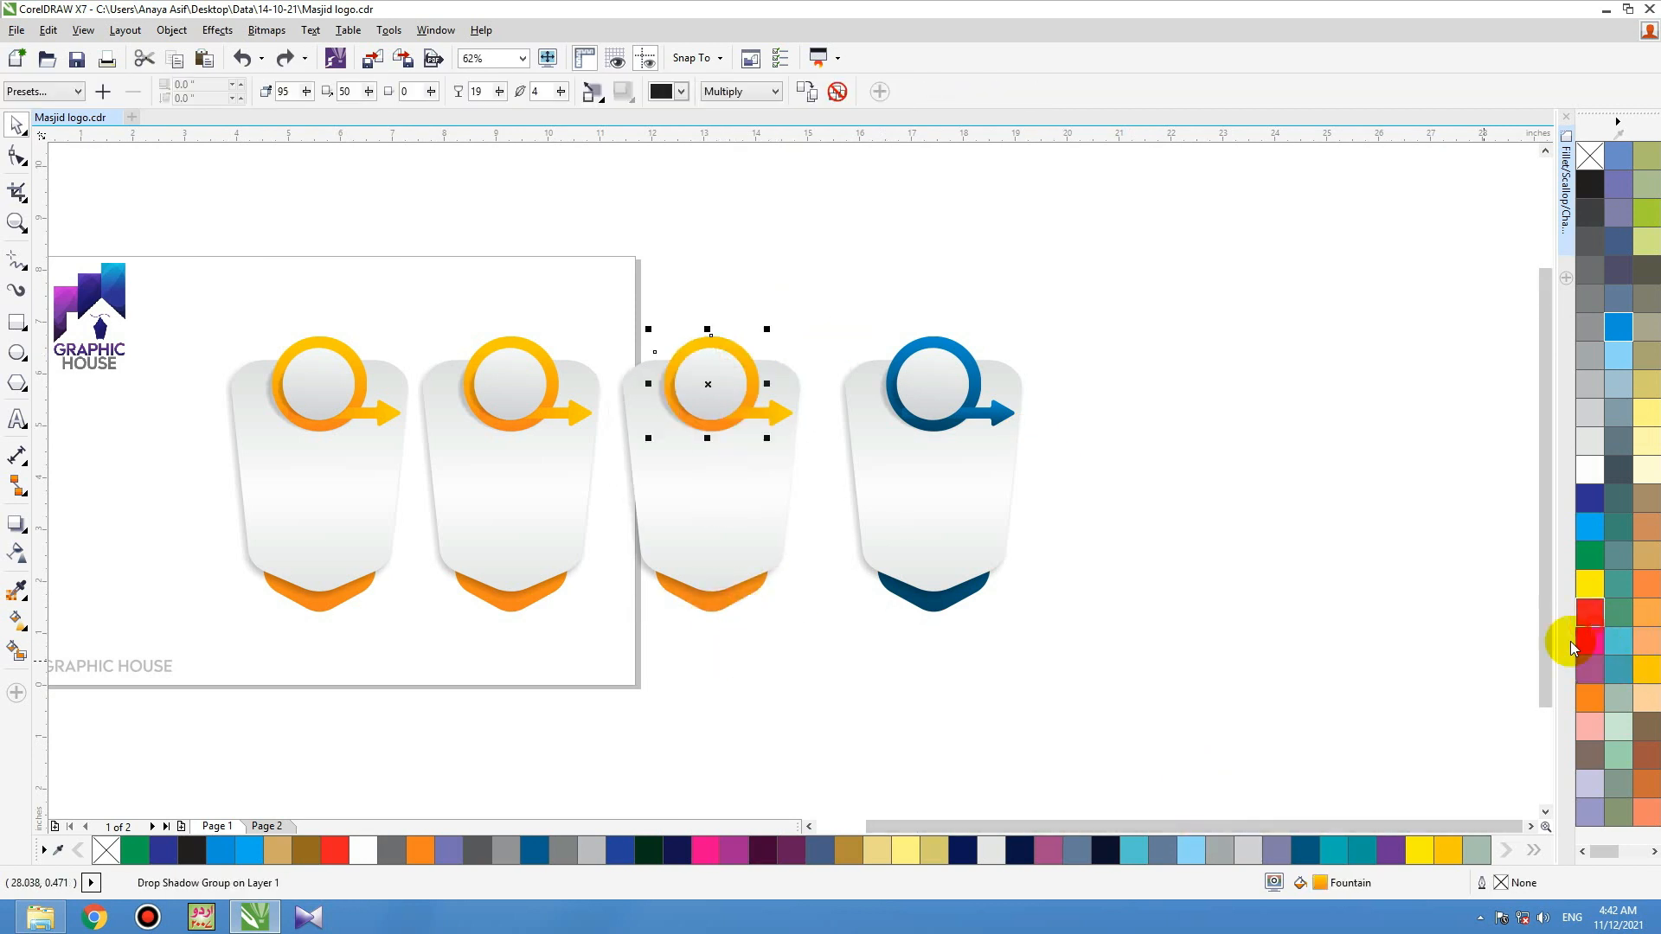
click(1588, 616)
double_click(1319, 888)
drag(1086, 247, 1086, 270)
click(1455, 396)
Step: Apply a diagonal linear gradient to the third graphic's ring, from dark red at the lower left to bright red at the upper right
key(g)
drag(661, 448, 750, 322)
click(1588, 610)
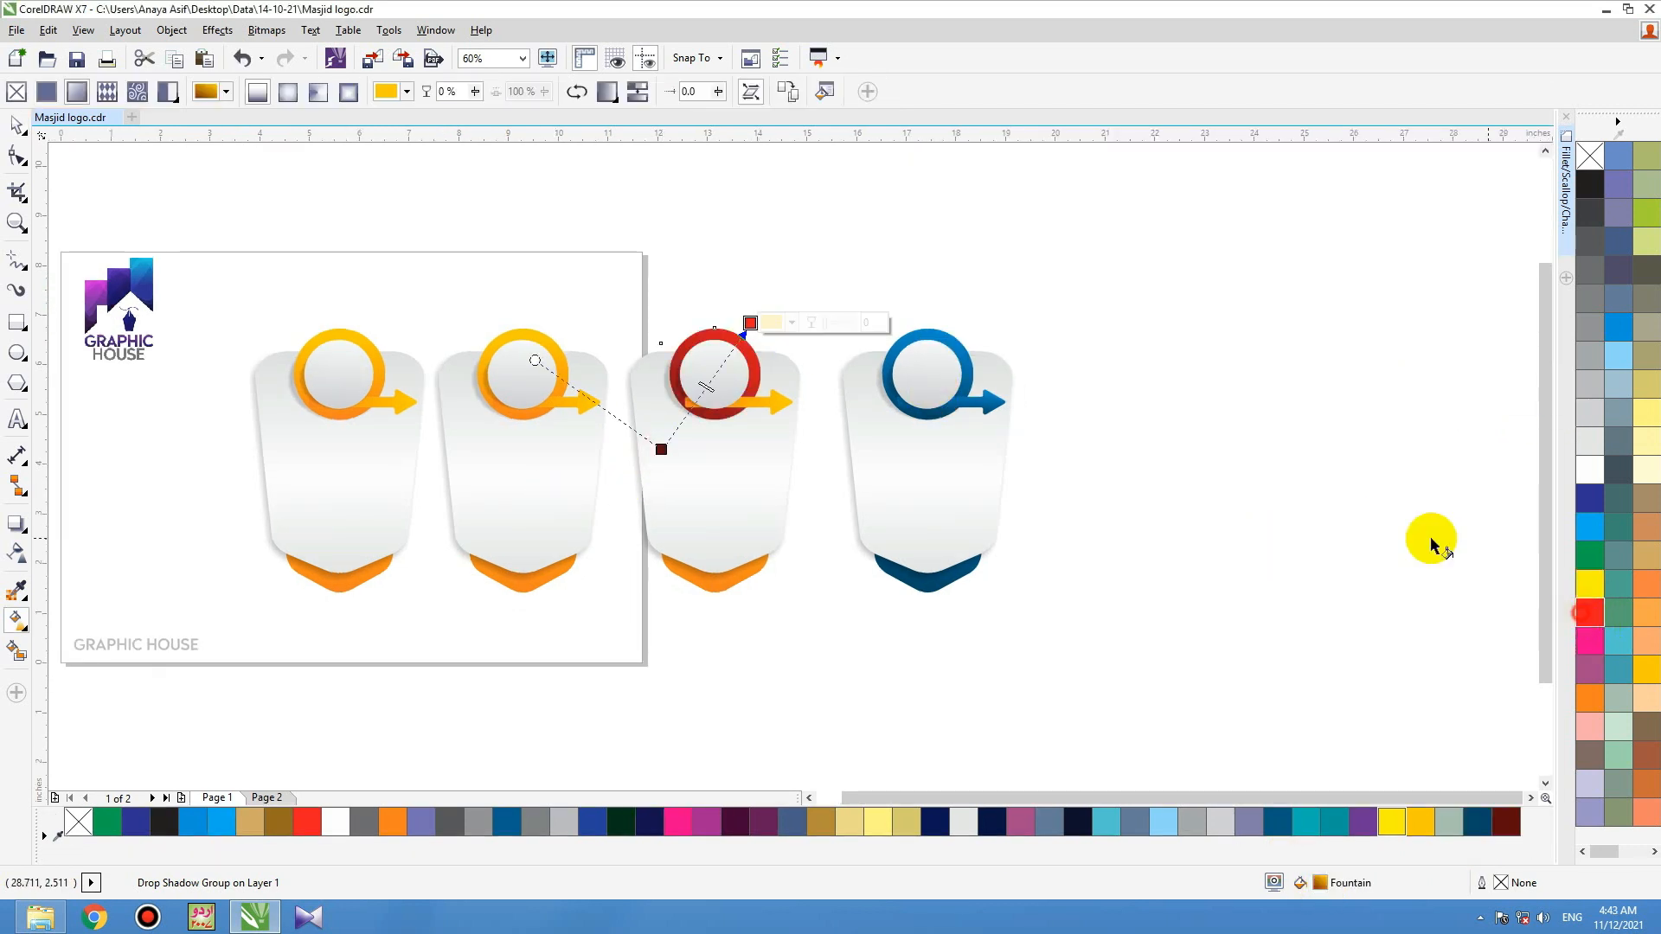
key(space)
Step: Repeat the red gradient on the third graphic's arrow and on its orange backing shape
click(826, 315)
key(F2)
drag(954, 298, 634, 590)
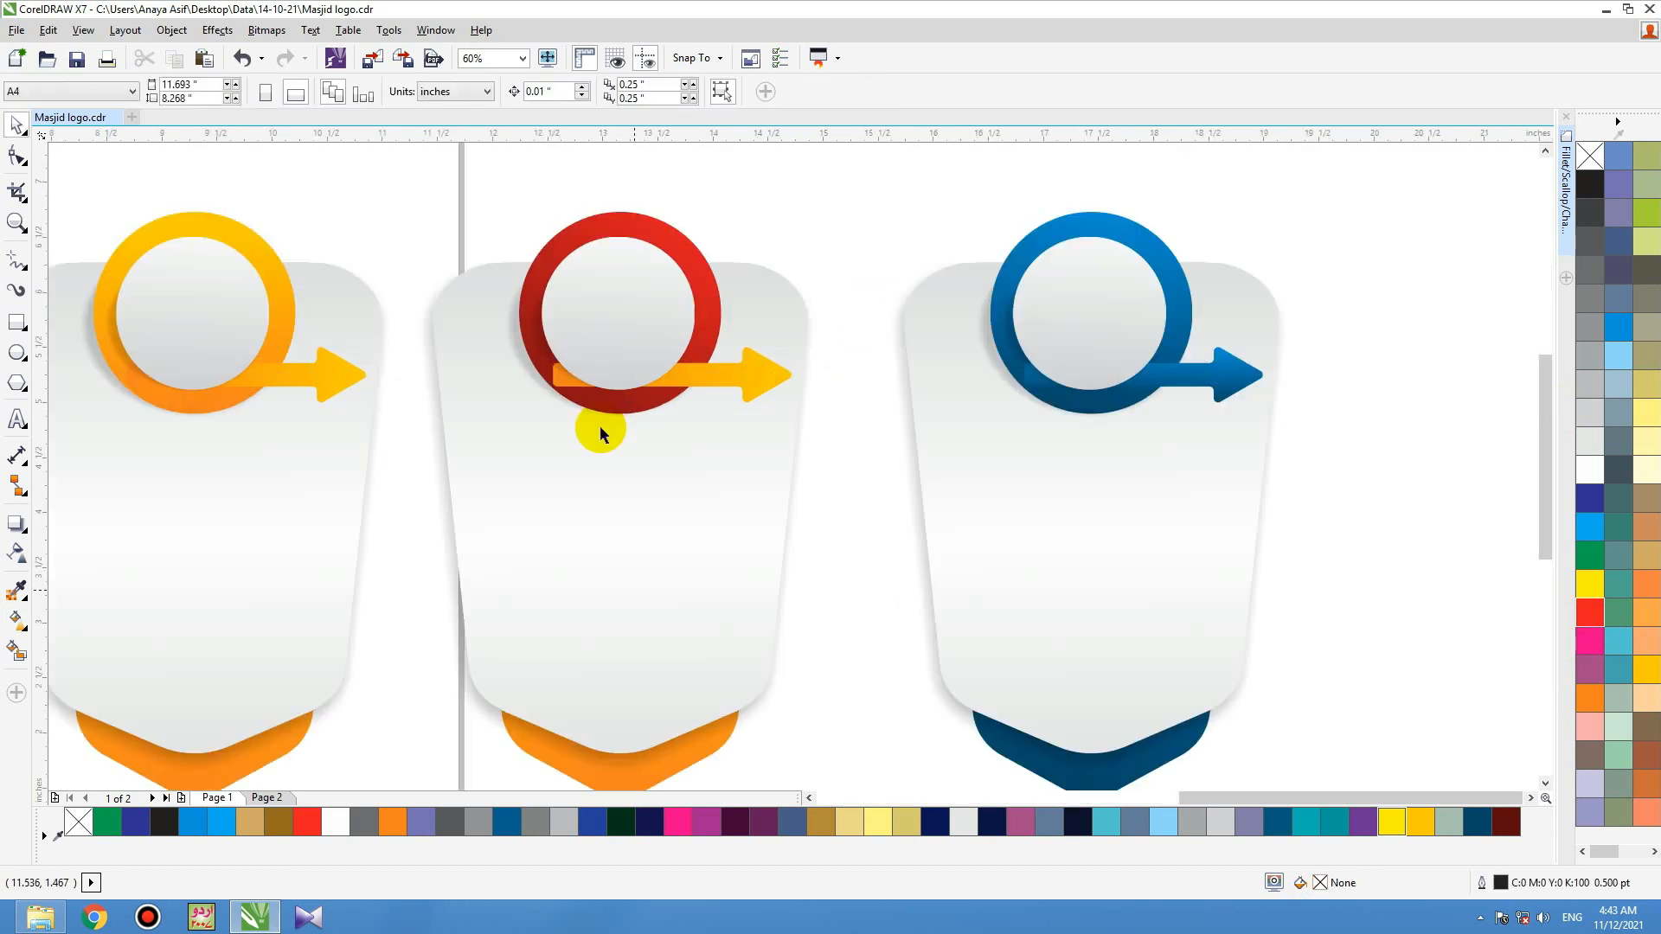
click(737, 373)
key(ctrl+r)
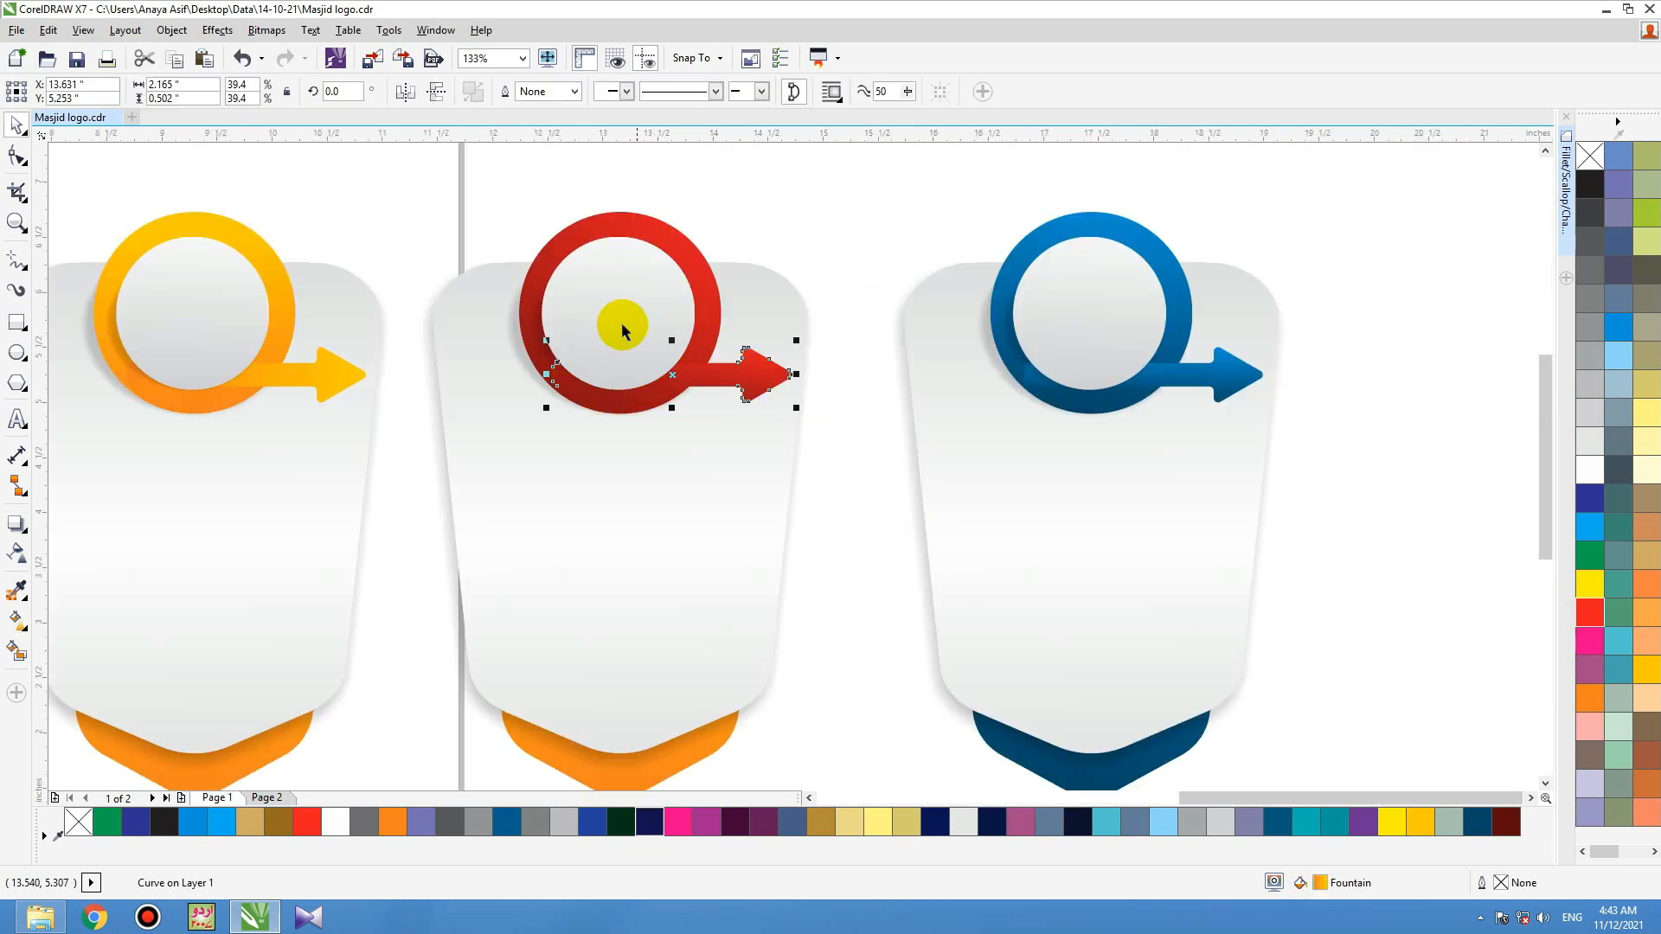
scroll(756, 294, down, 3)
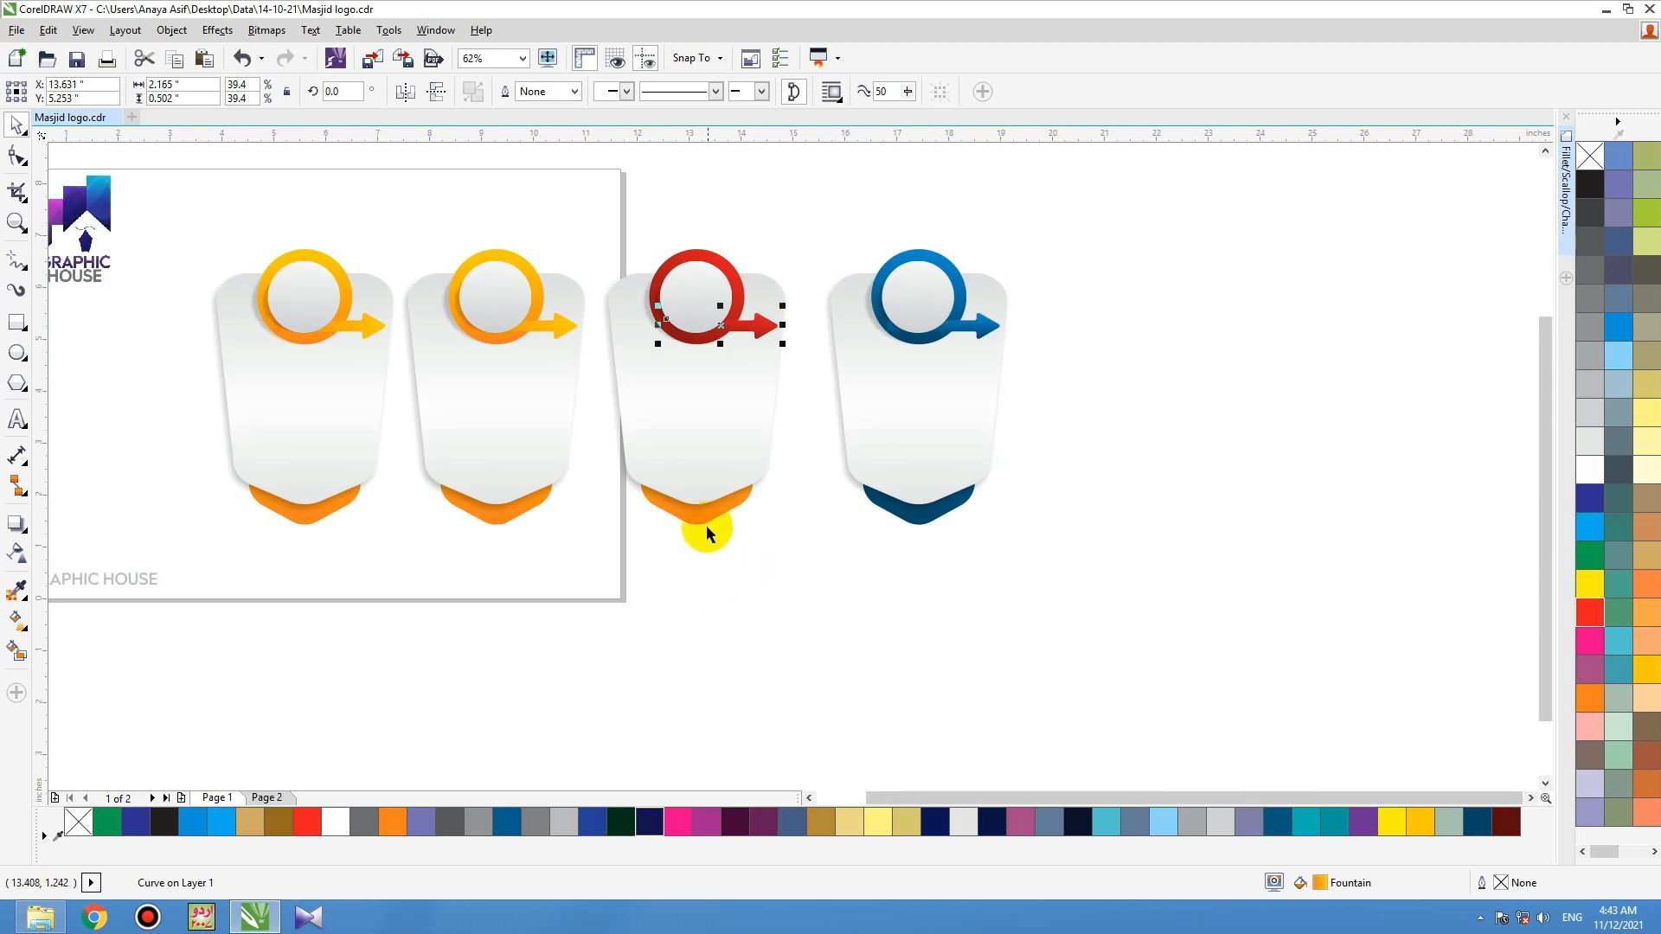
key(ctrl+r)
click(702, 571)
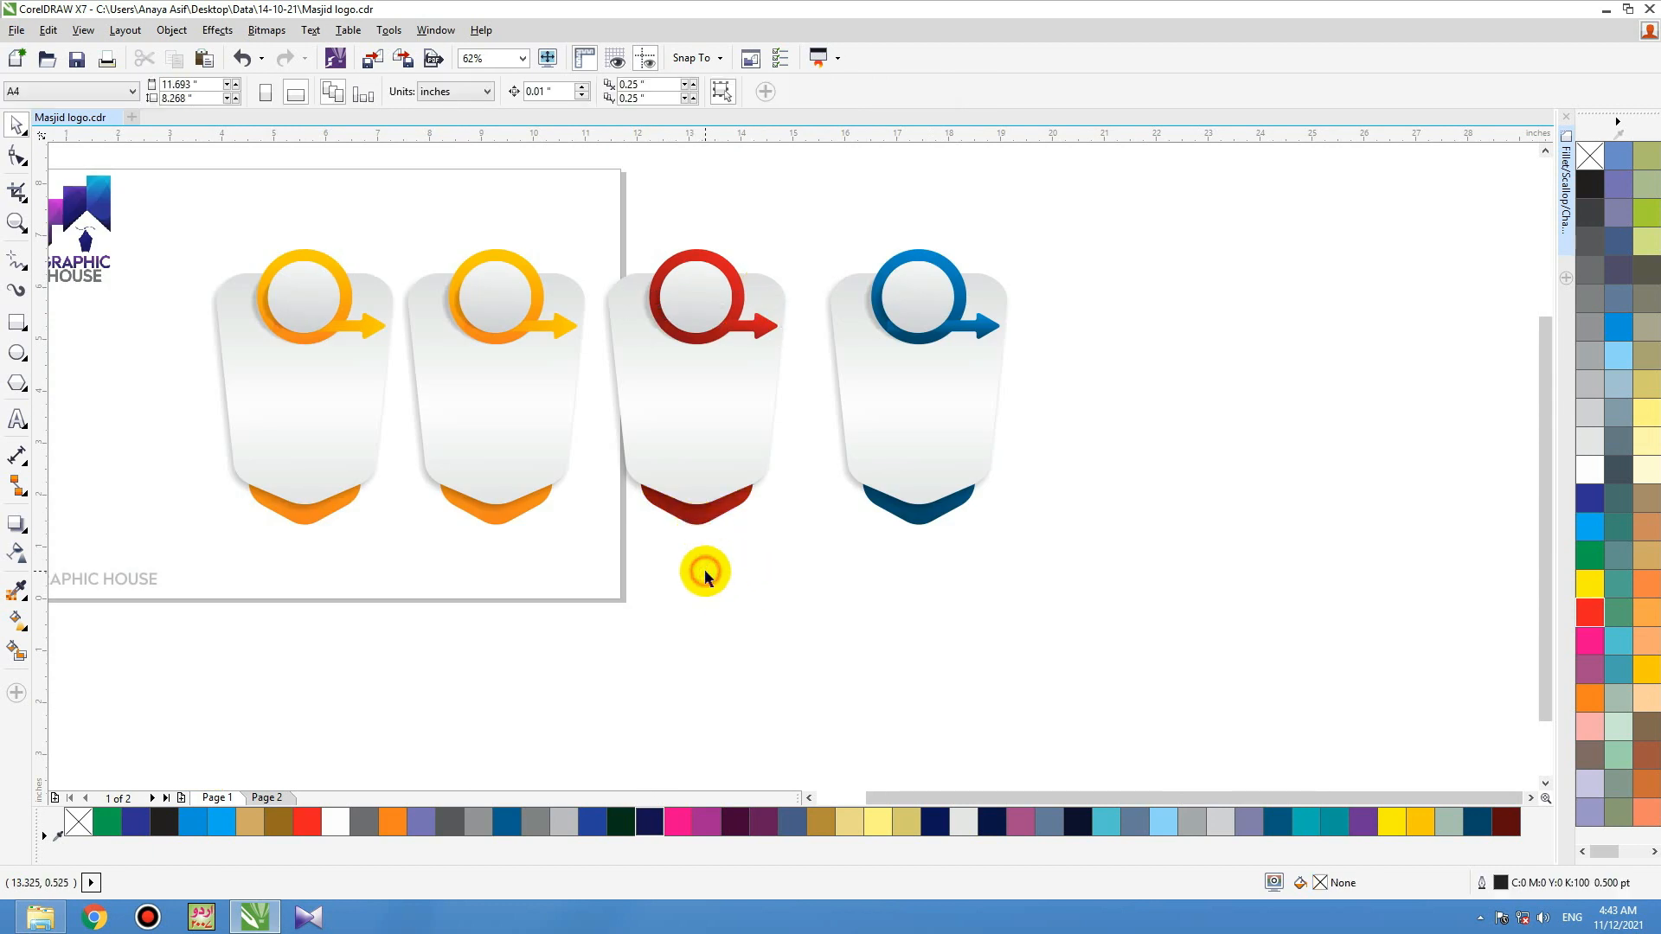
Step: Fill the second graphic's ring with teal (C 60, M 0, Y 20, K 0), and darken it to C 96, M 49, Y 53, K 28
click(537, 267)
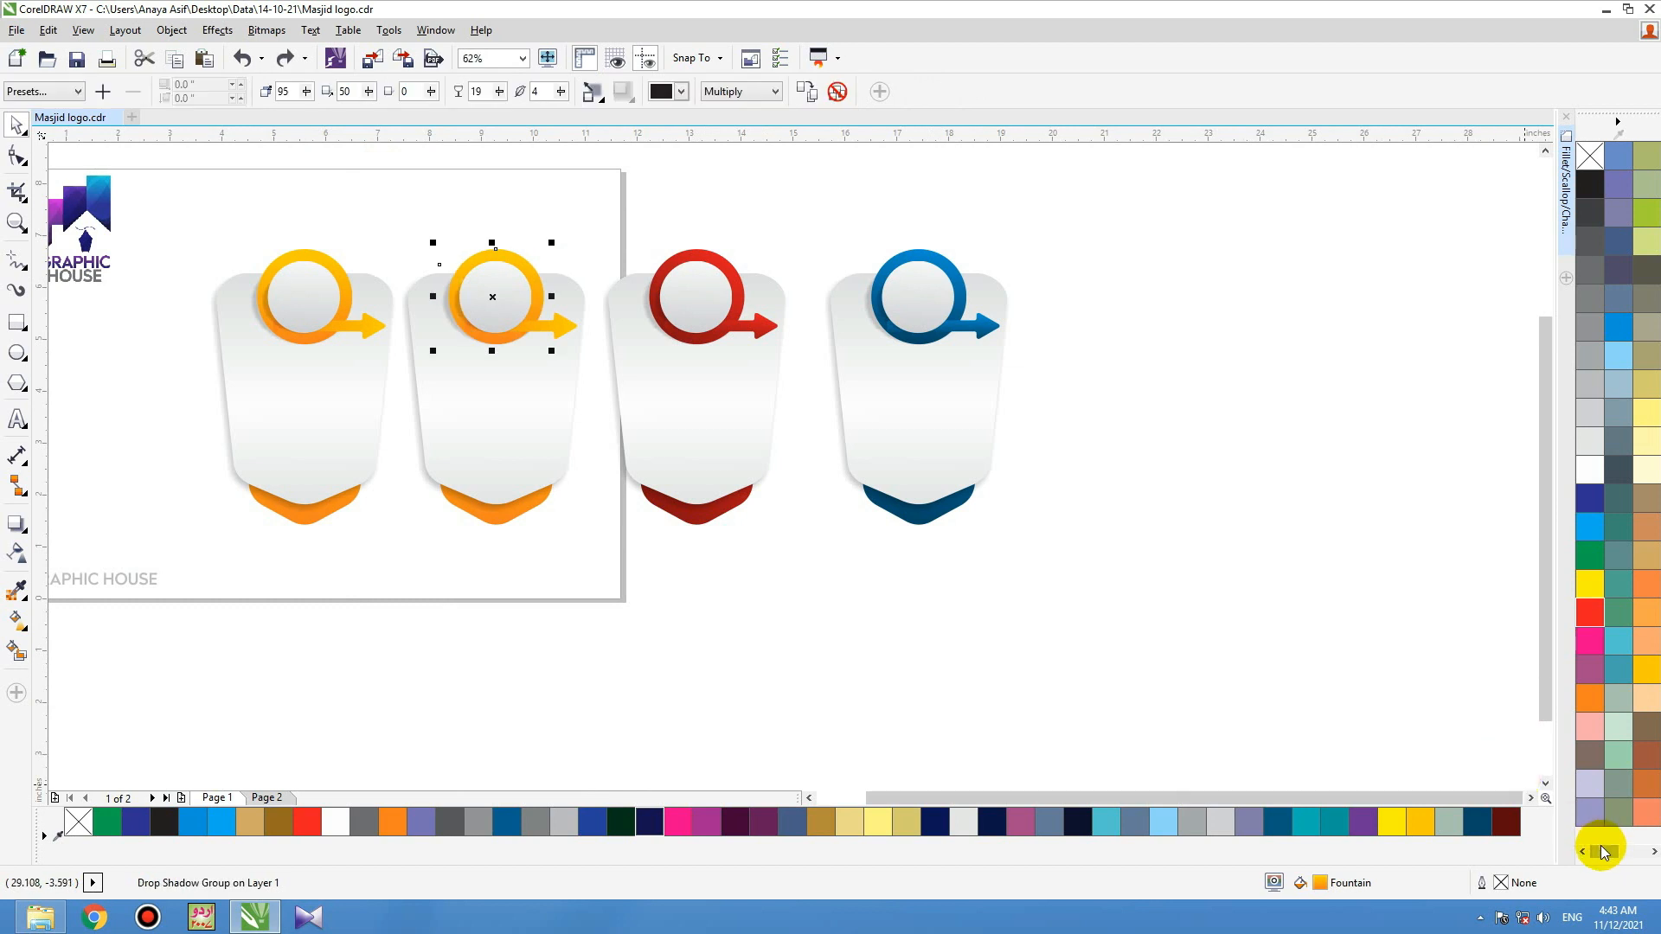
drag(1603, 852, 1610, 855)
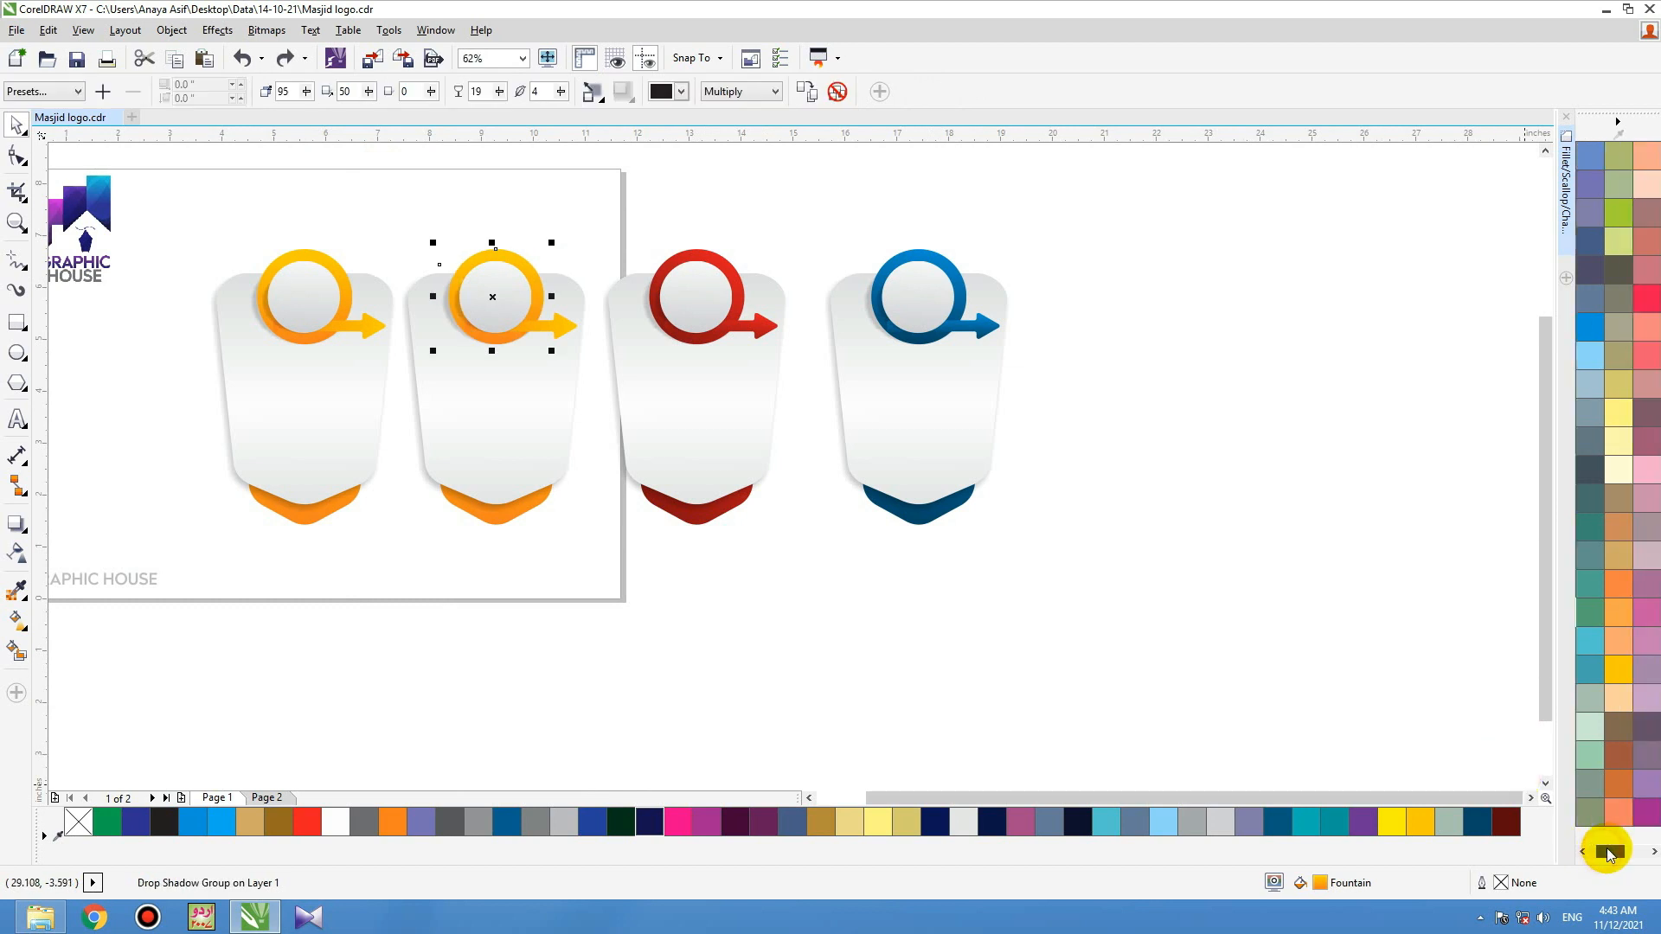
click(1593, 642)
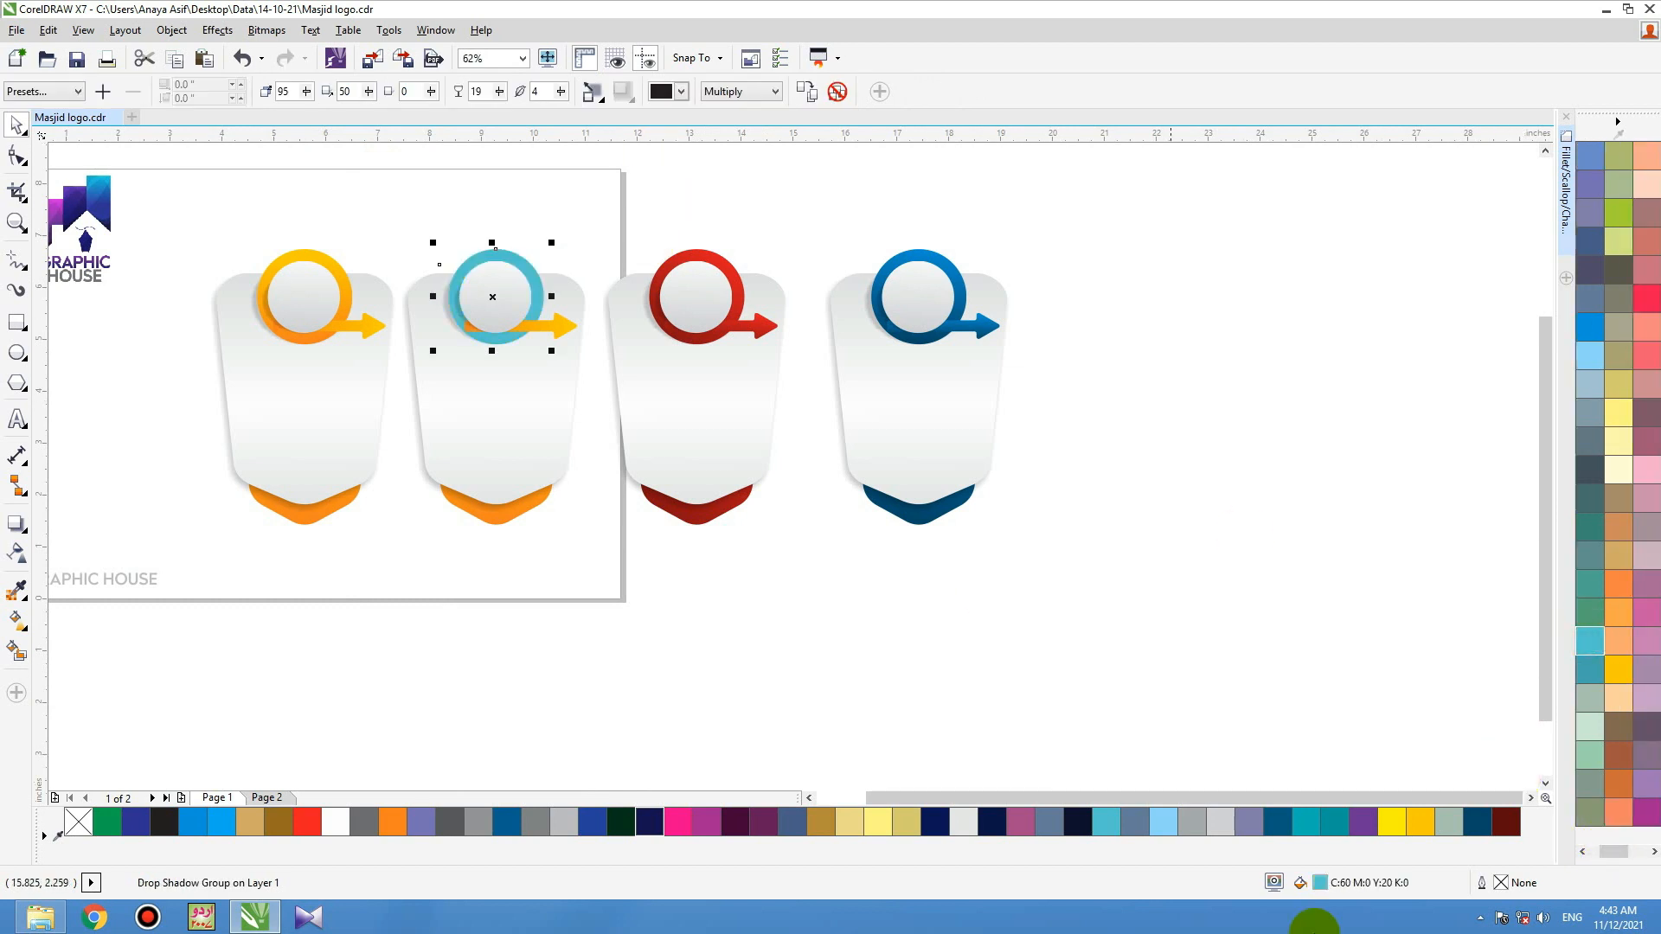
double_click(1320, 883)
drag(1037, 205, 1066, 281)
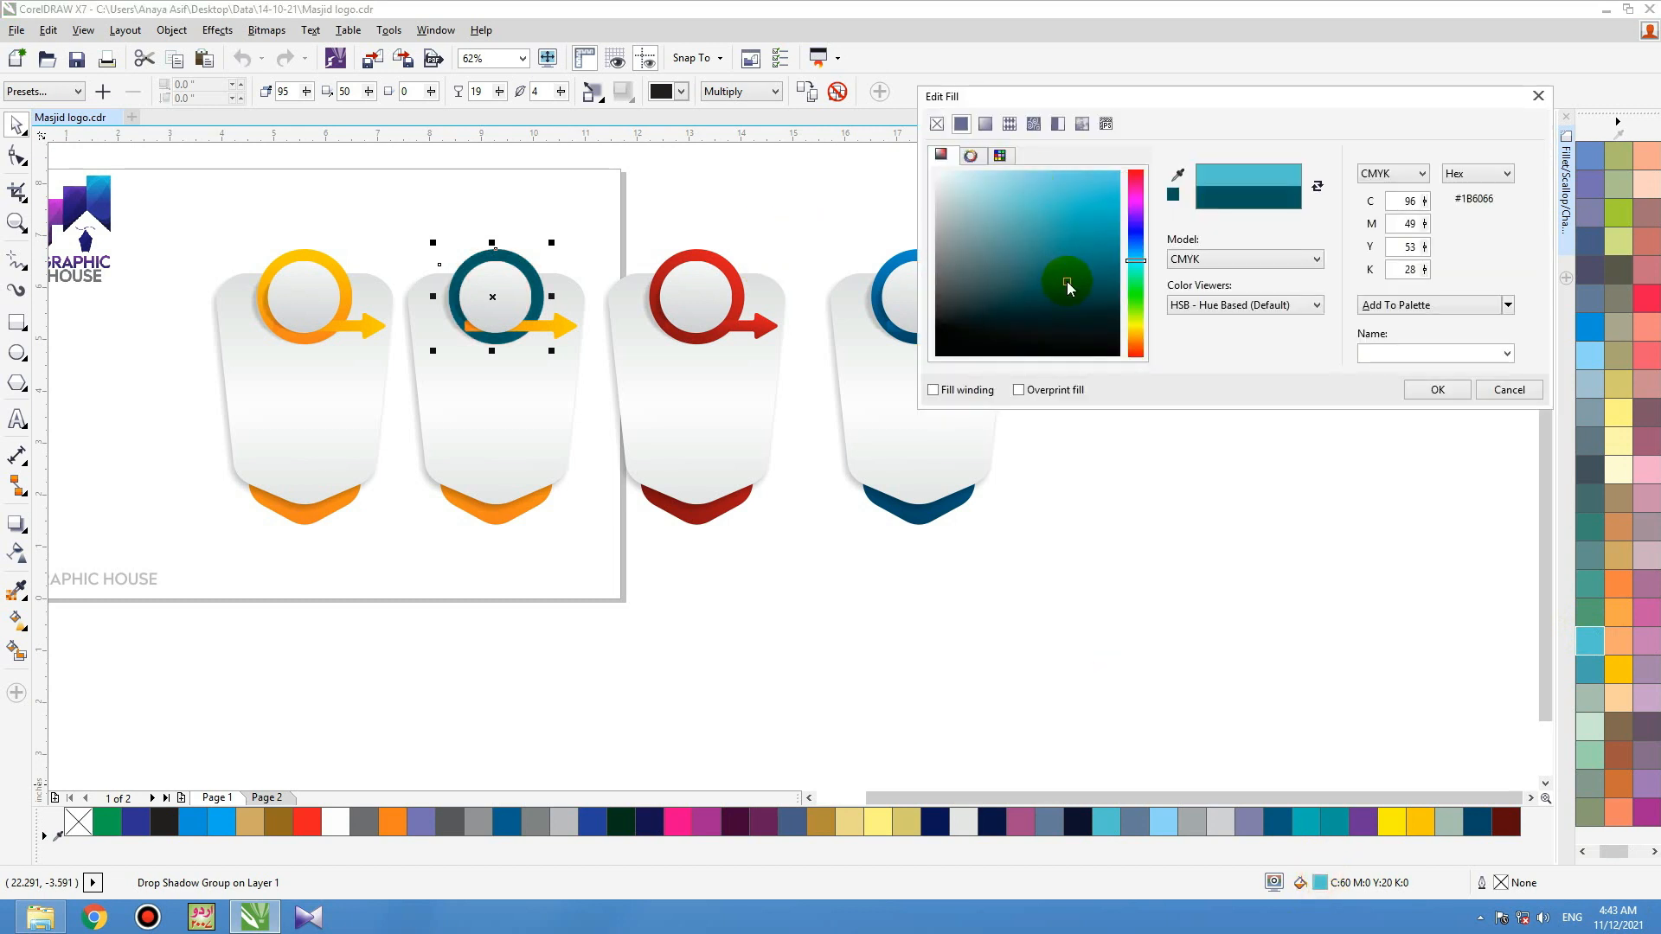
click(1437, 389)
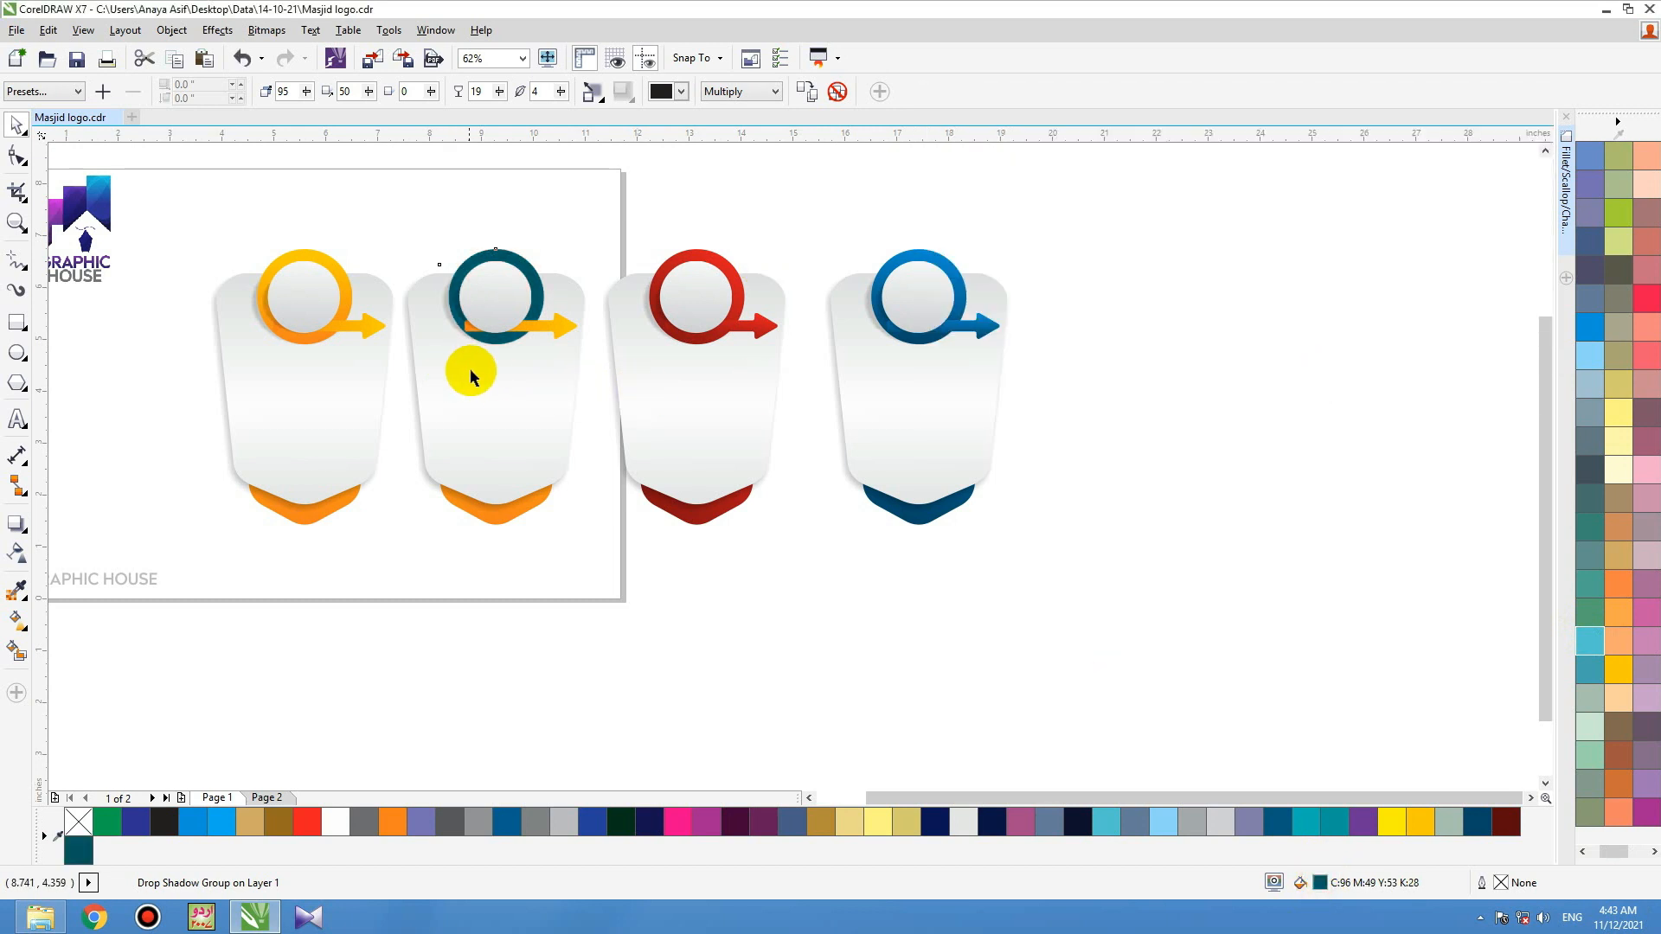
Step: Apply a linear gradient to the second graphic's ring, from dark teal at the bottom to light teal at the top
key(g)
drag(489, 345, 521, 255)
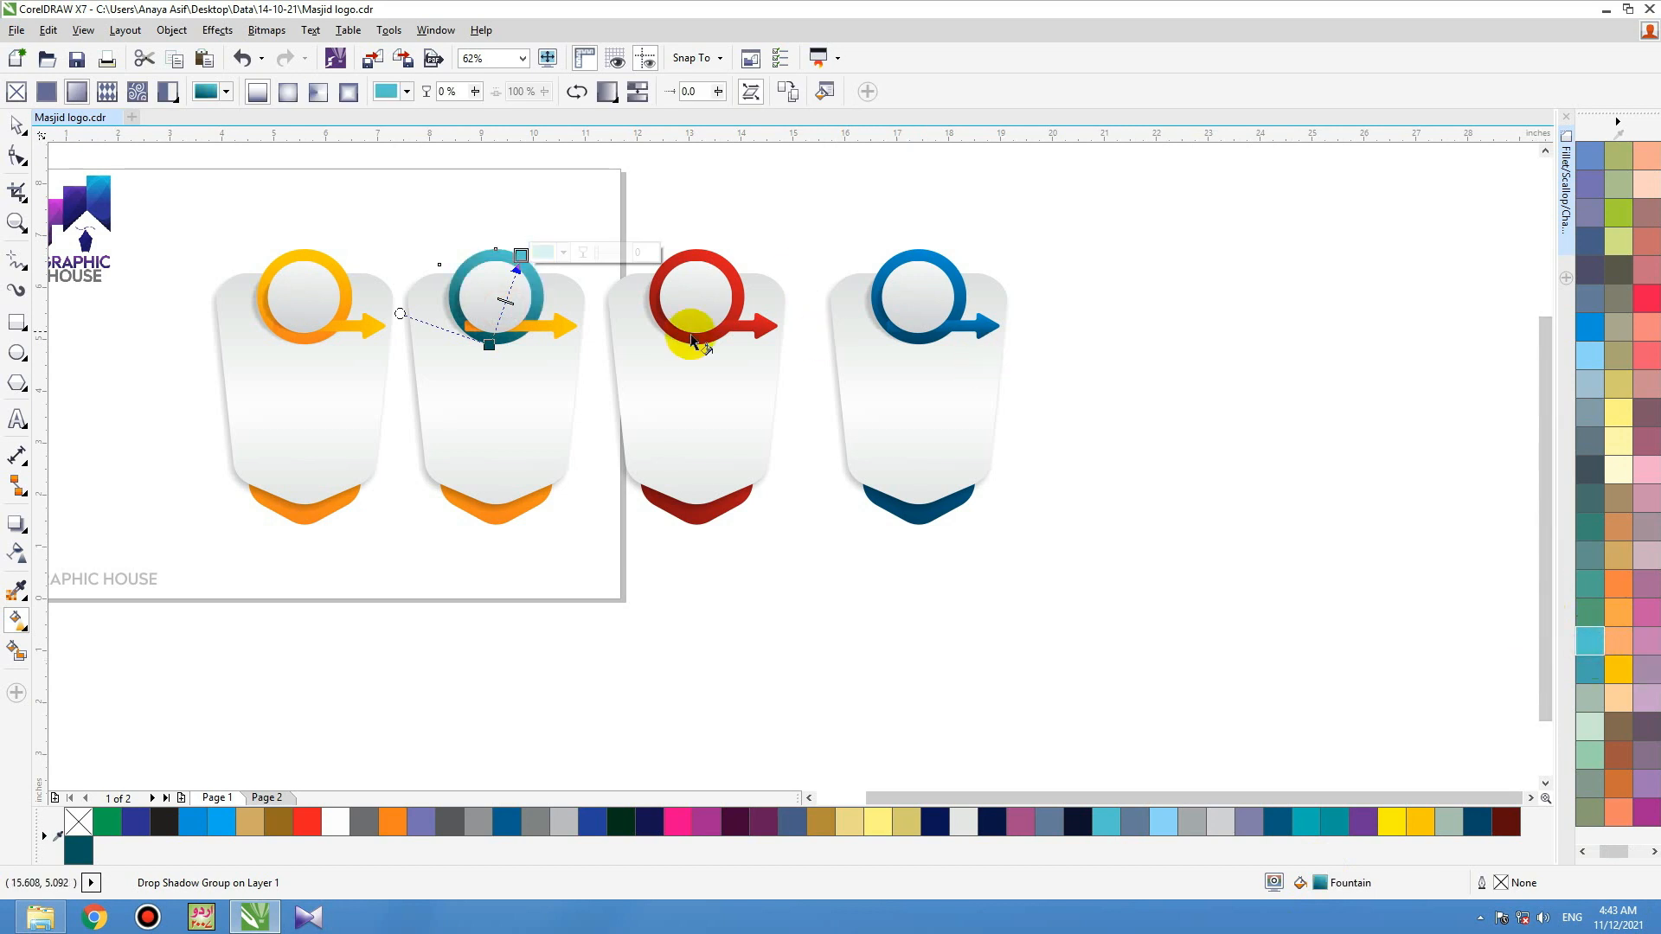
key(space)
Step: Repeat the teal gradient on the second graphic's arrow and on its orange backing shape
click(564, 326)
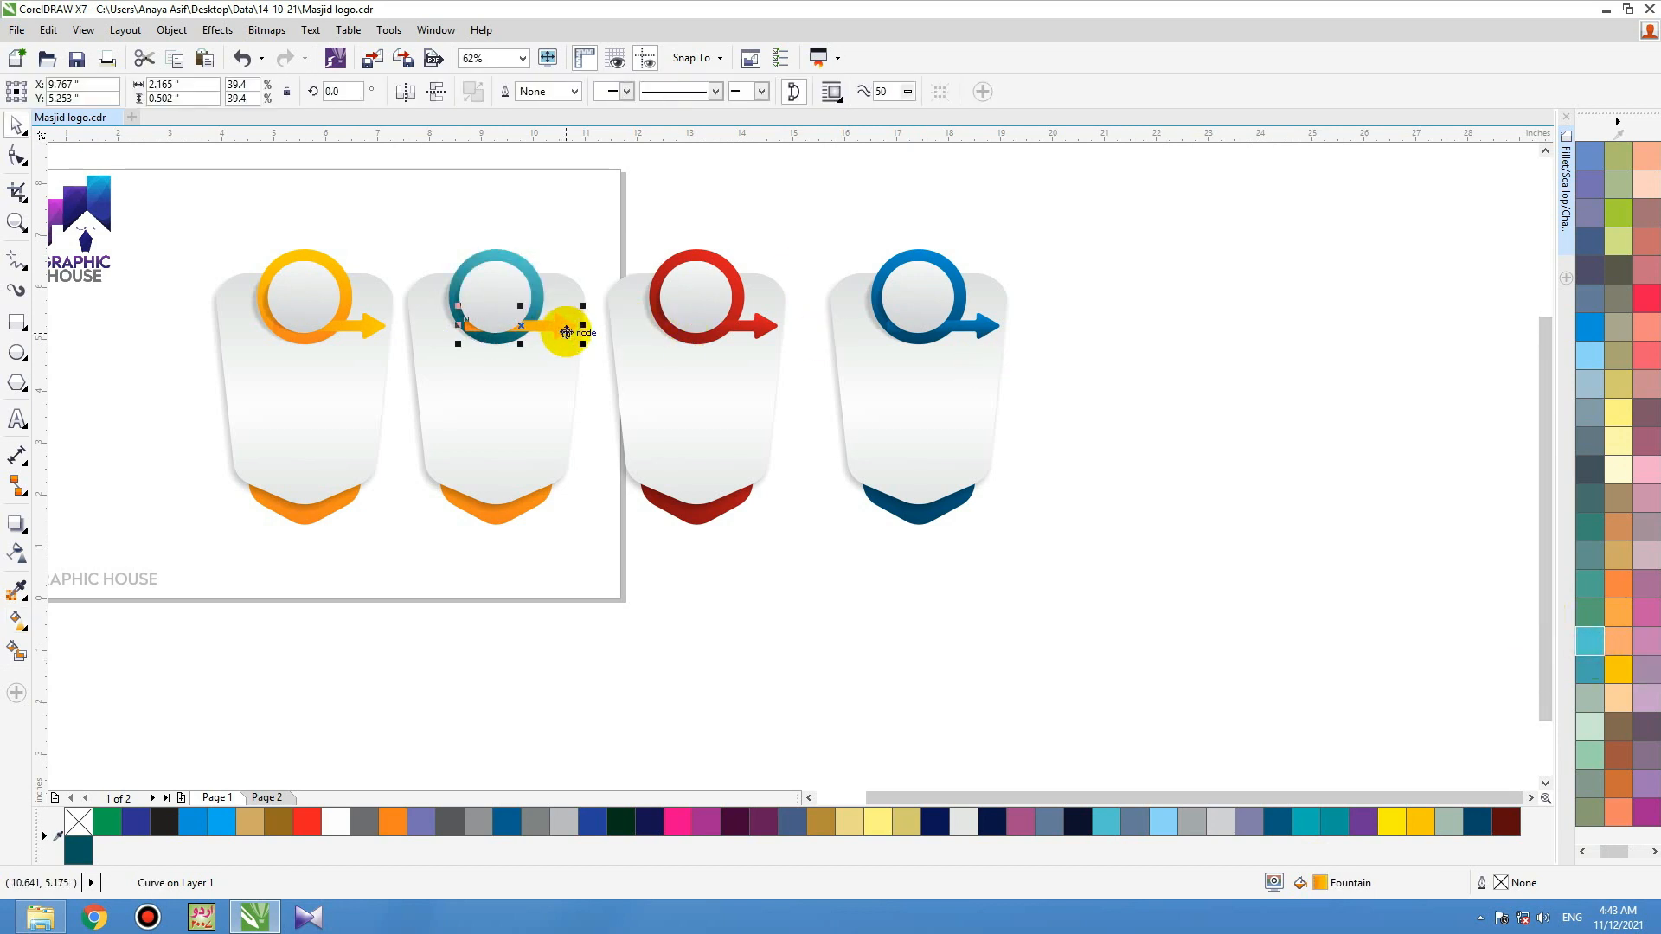
click(501, 524)
click(586, 582)
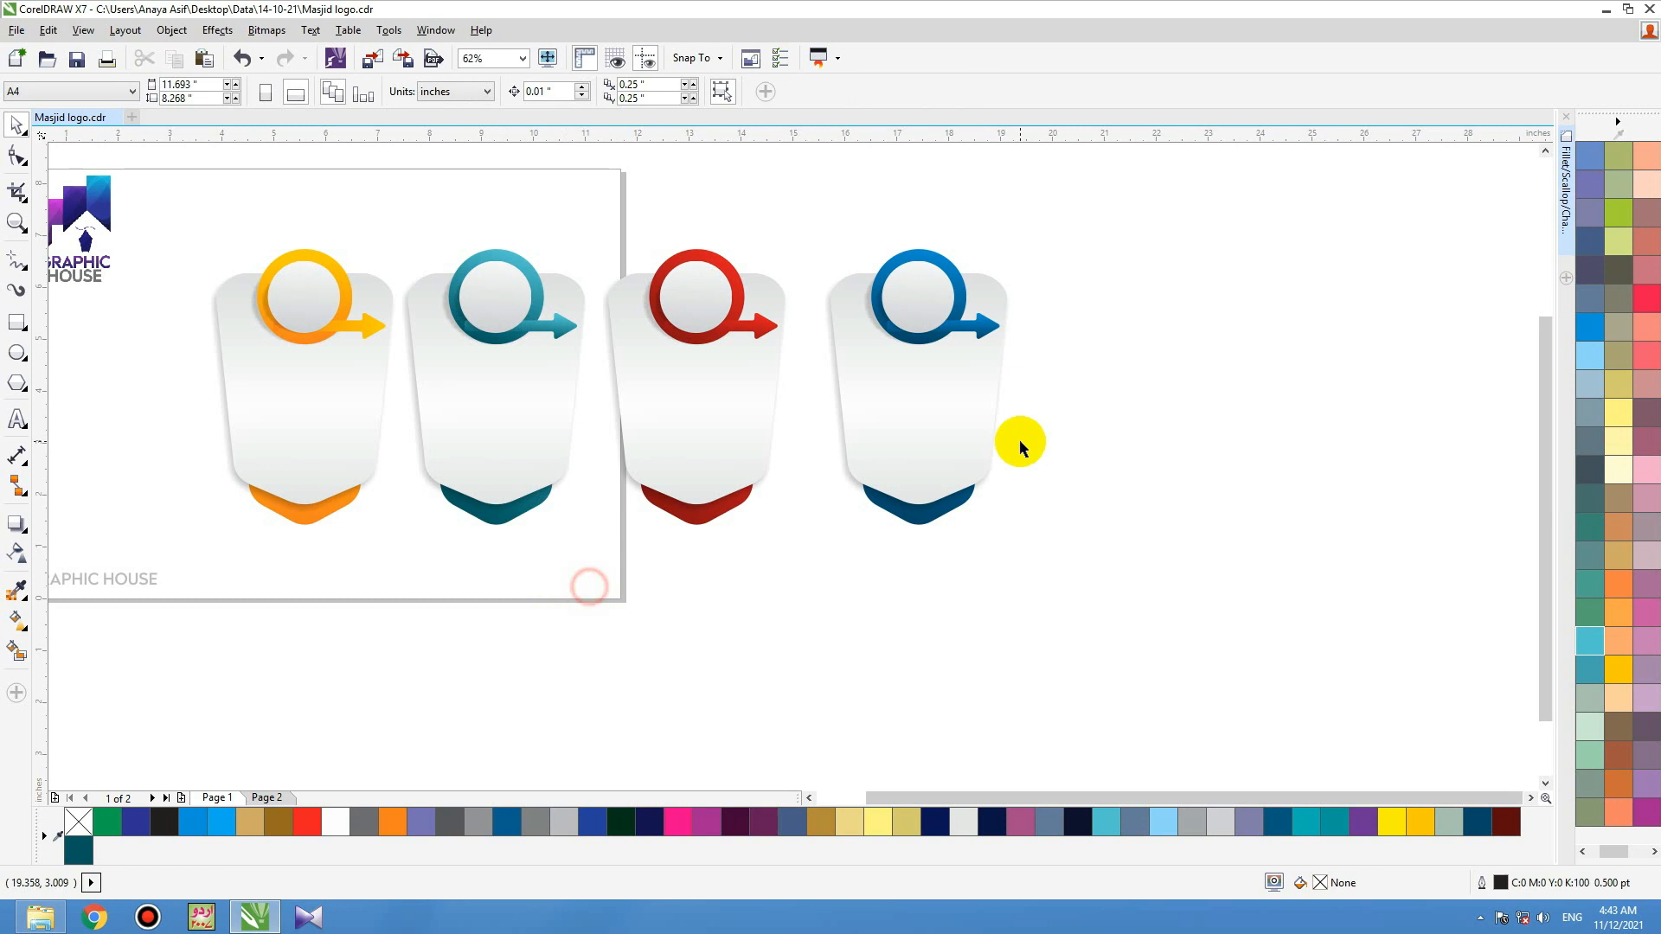
Step: Add placeholder artistic text on the first banner's panel, reading "jdsksdfasdfsd", a blank line, "sadfasdfasdf", "fasfasdf" and "asdf"
scroll(1012, 445, down, 2)
drag(1082, 327, 571, 542)
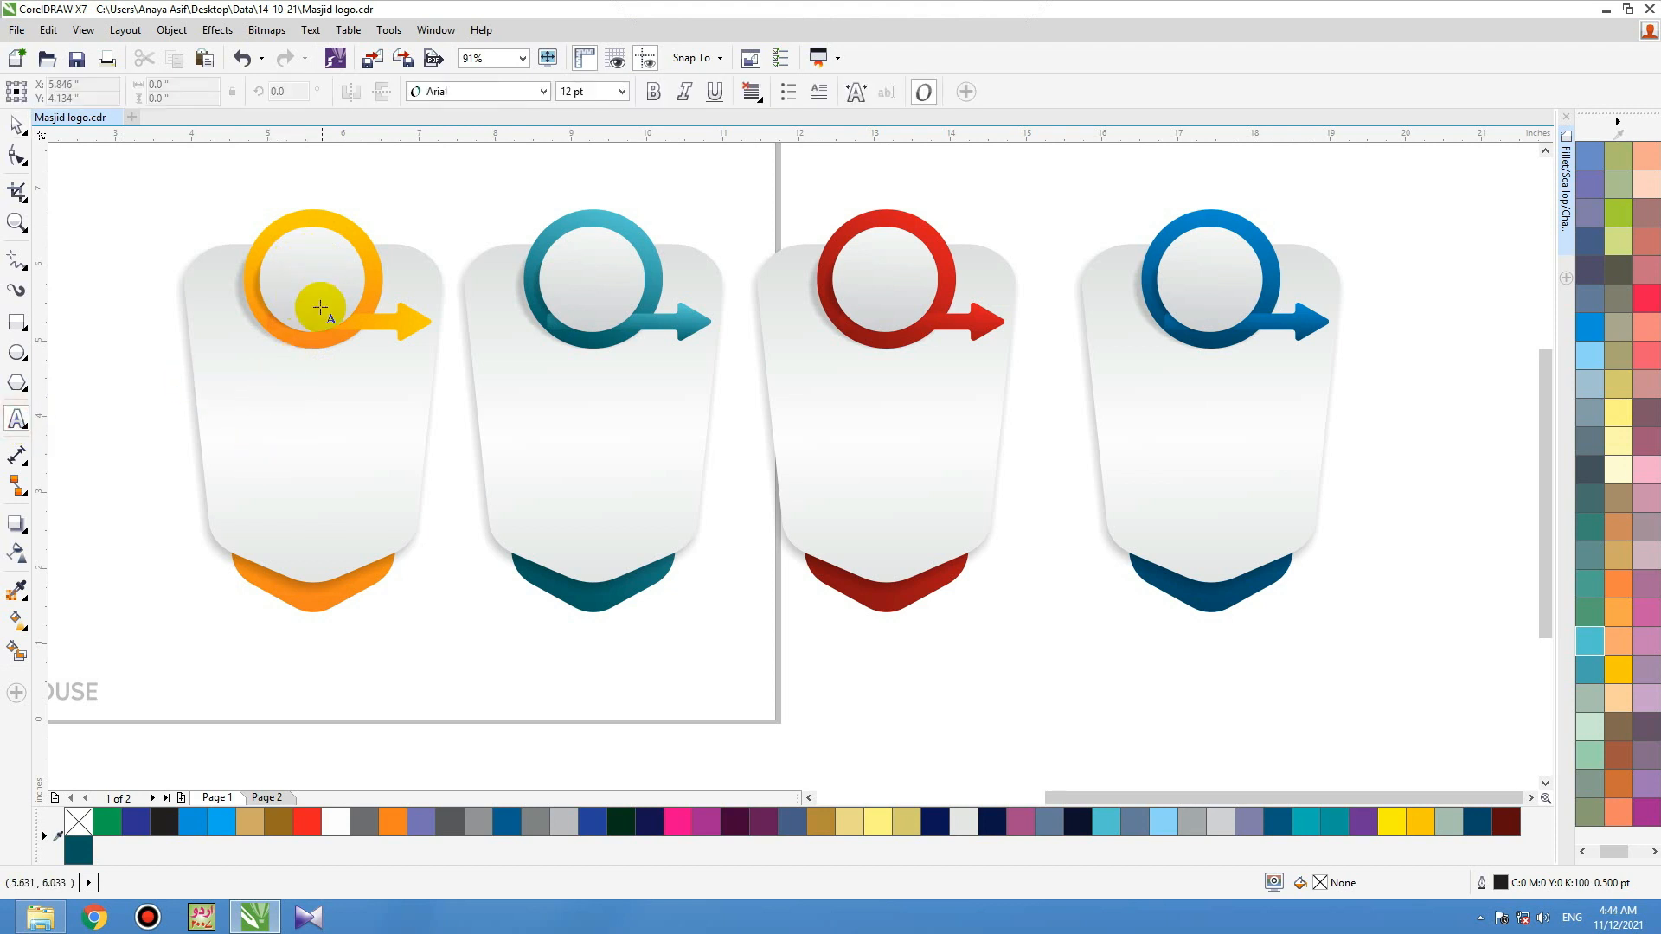
click(274, 417)
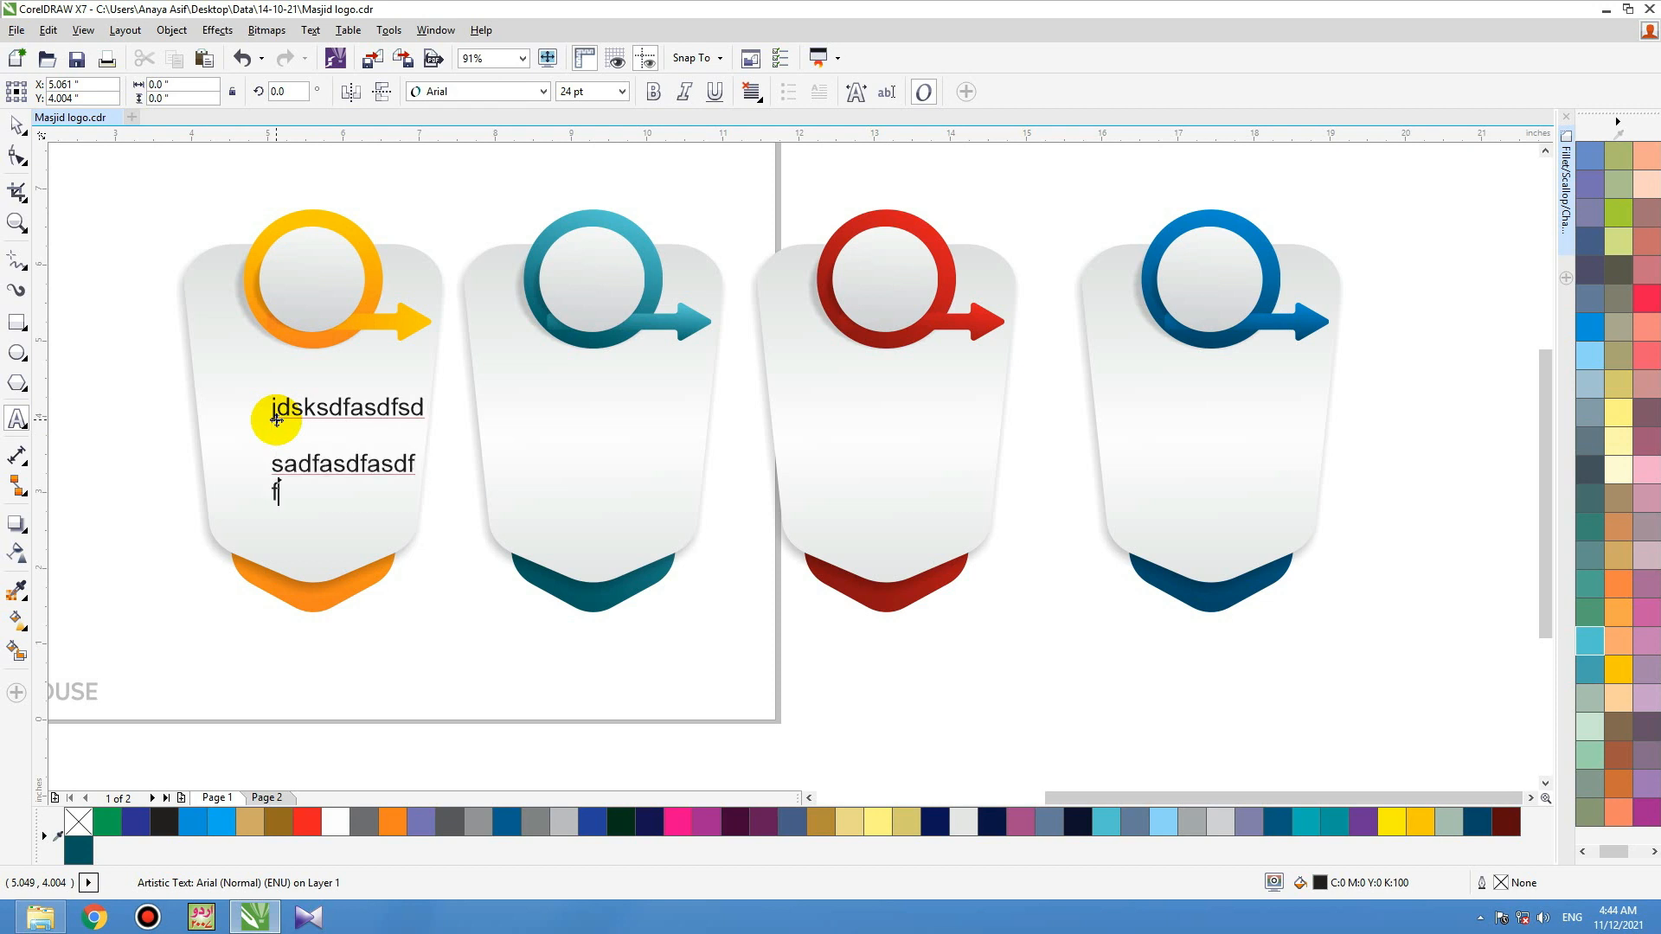
click(16, 125)
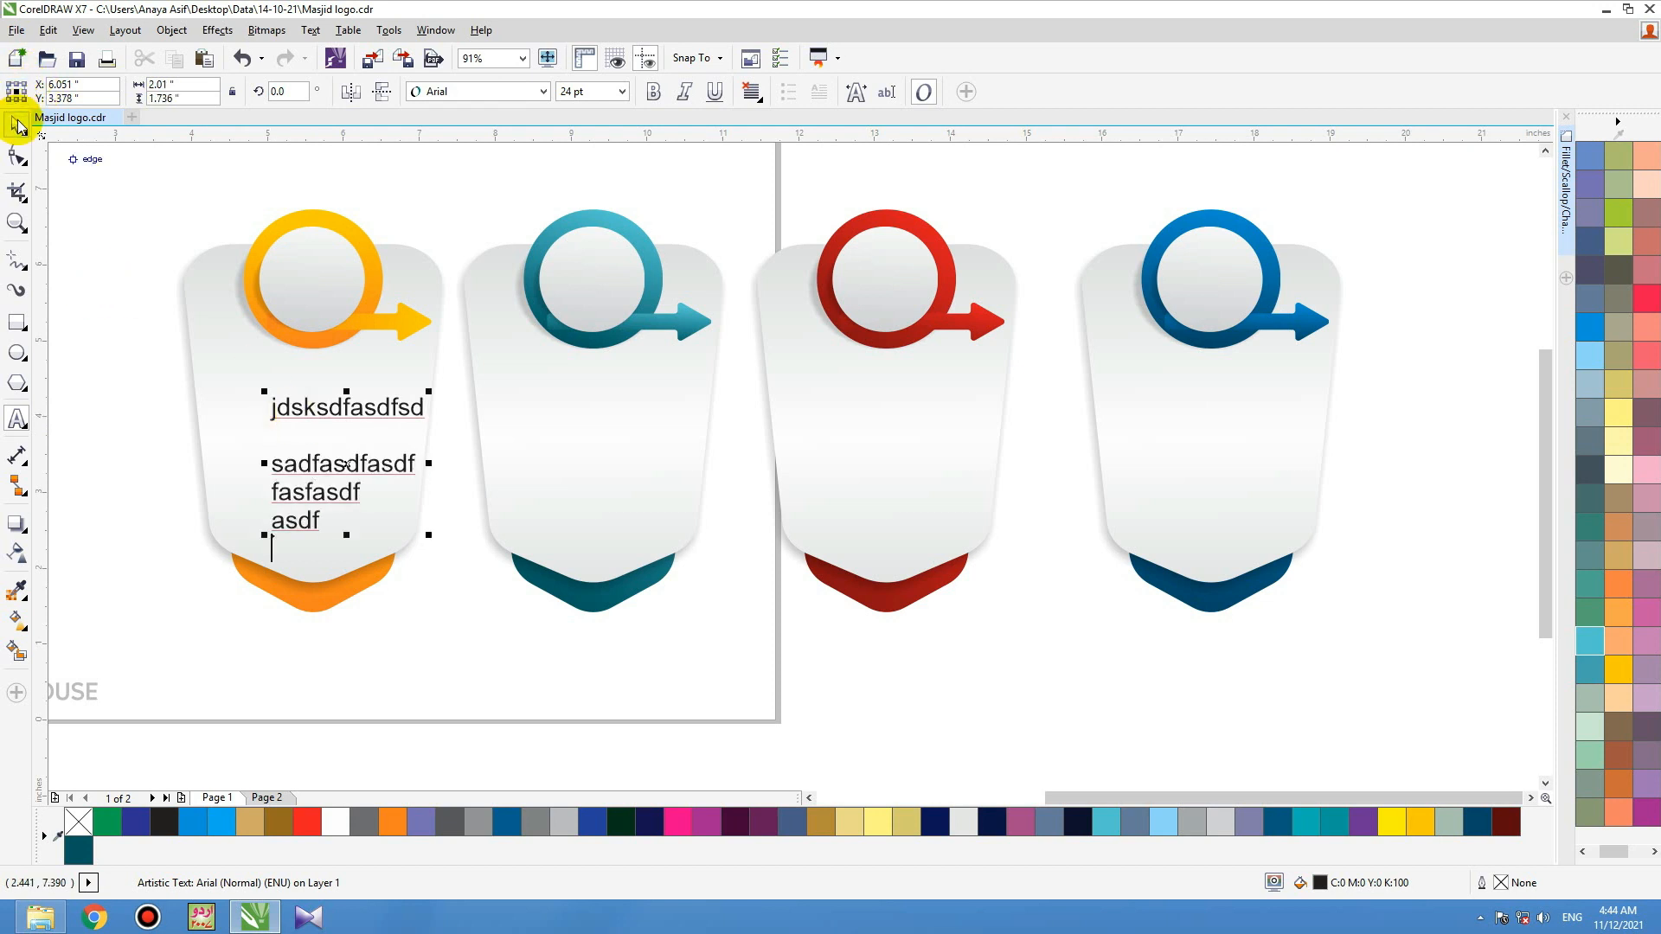
Step: Set the placeholder text's font to Barlow Condensed and its alignment to Center
click(543, 91)
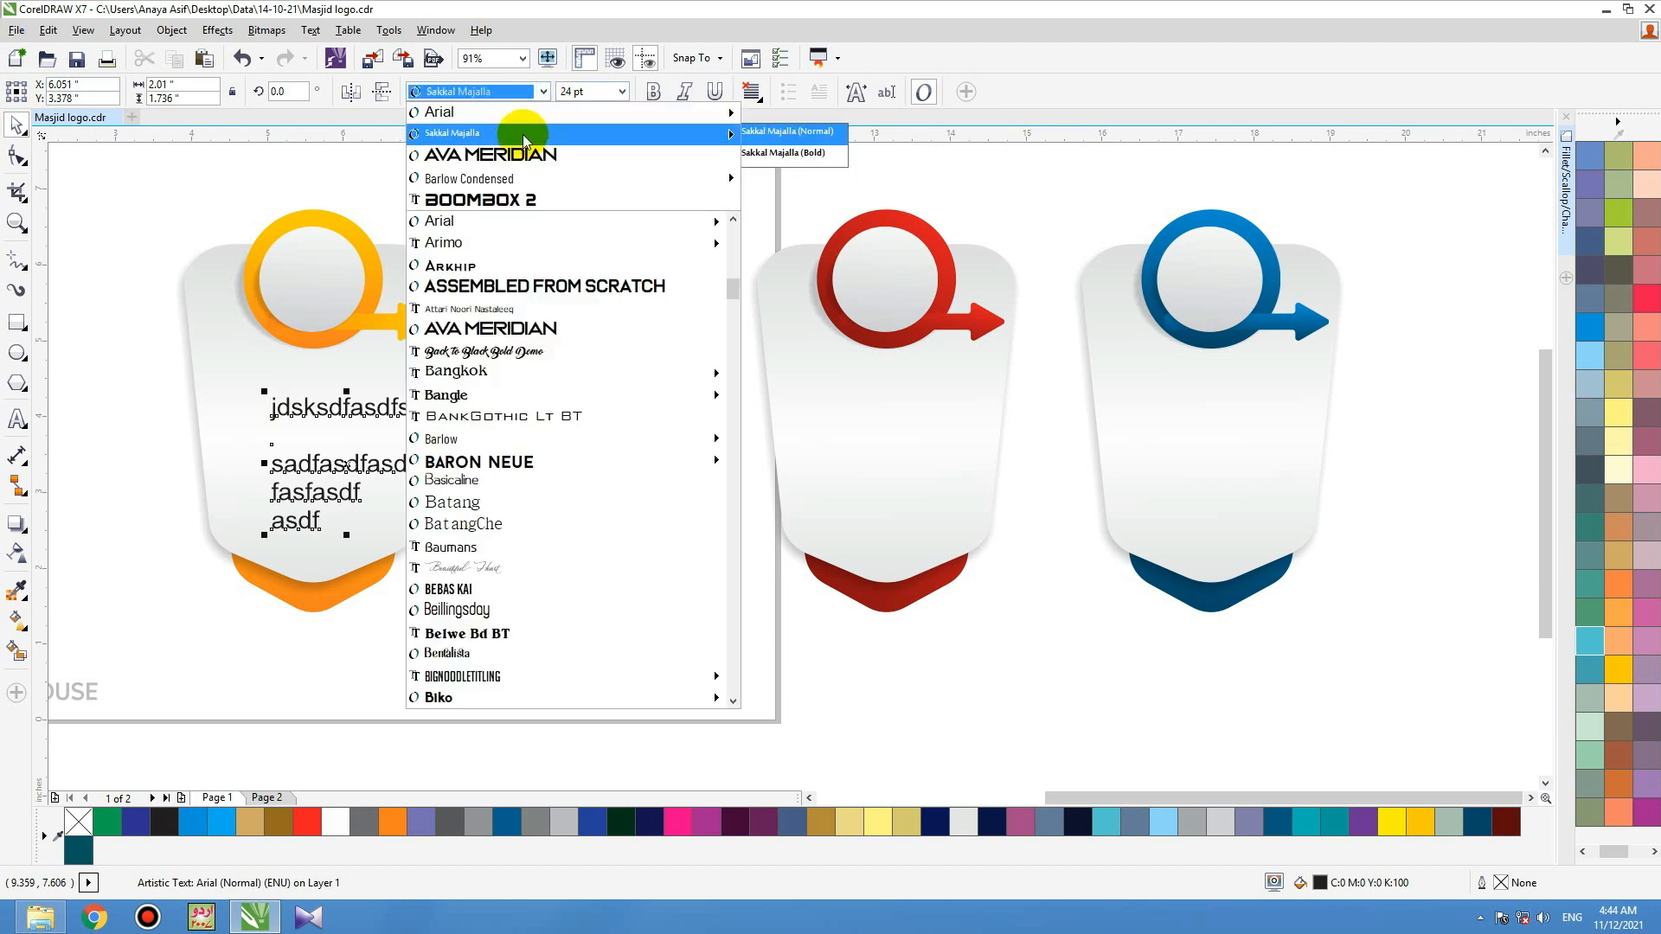
click(514, 179)
click(751, 91)
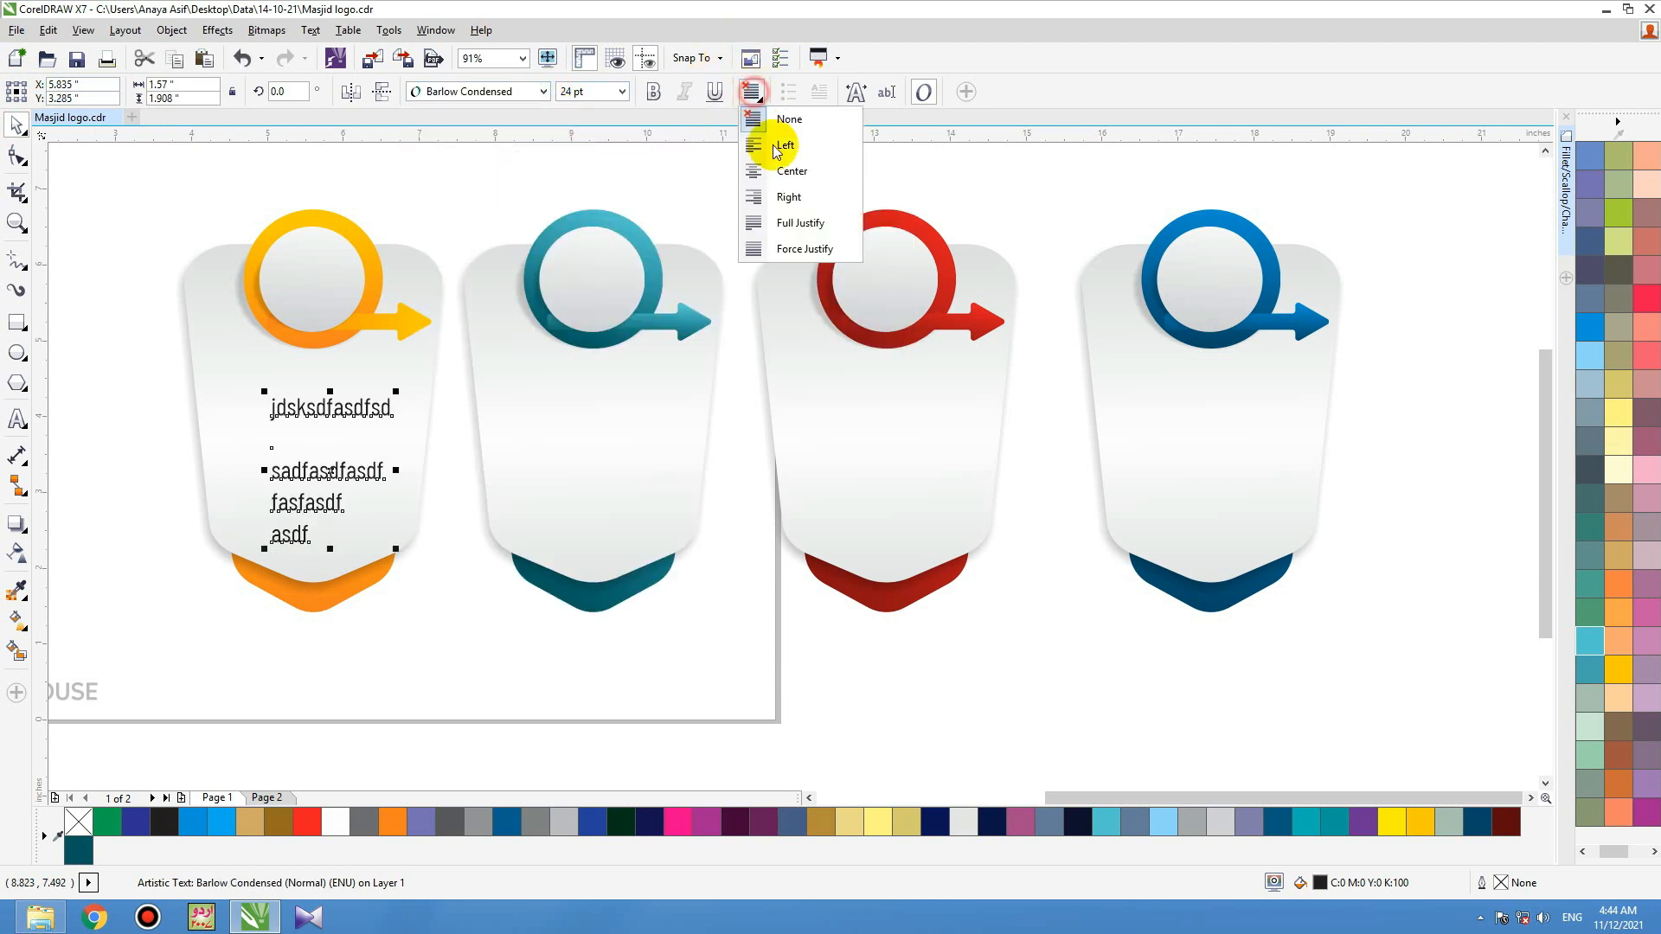
click(767, 163)
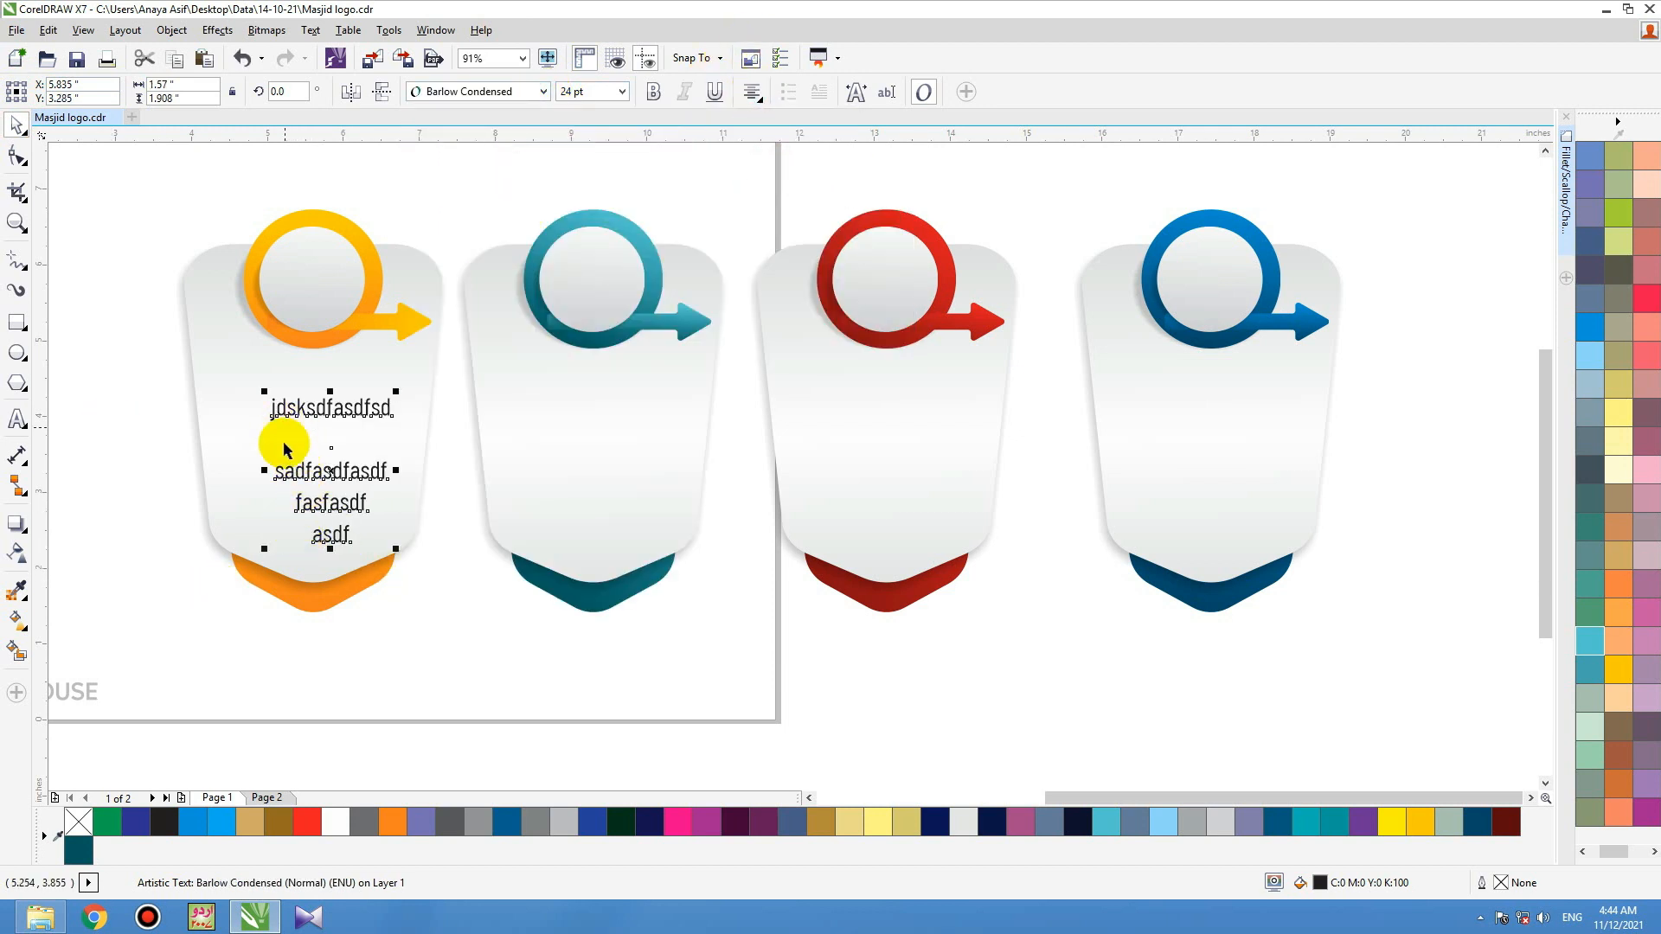
Step: Remove the blank line between the first and second lines of the placeholder text
click(277, 474)
double_click(276, 472)
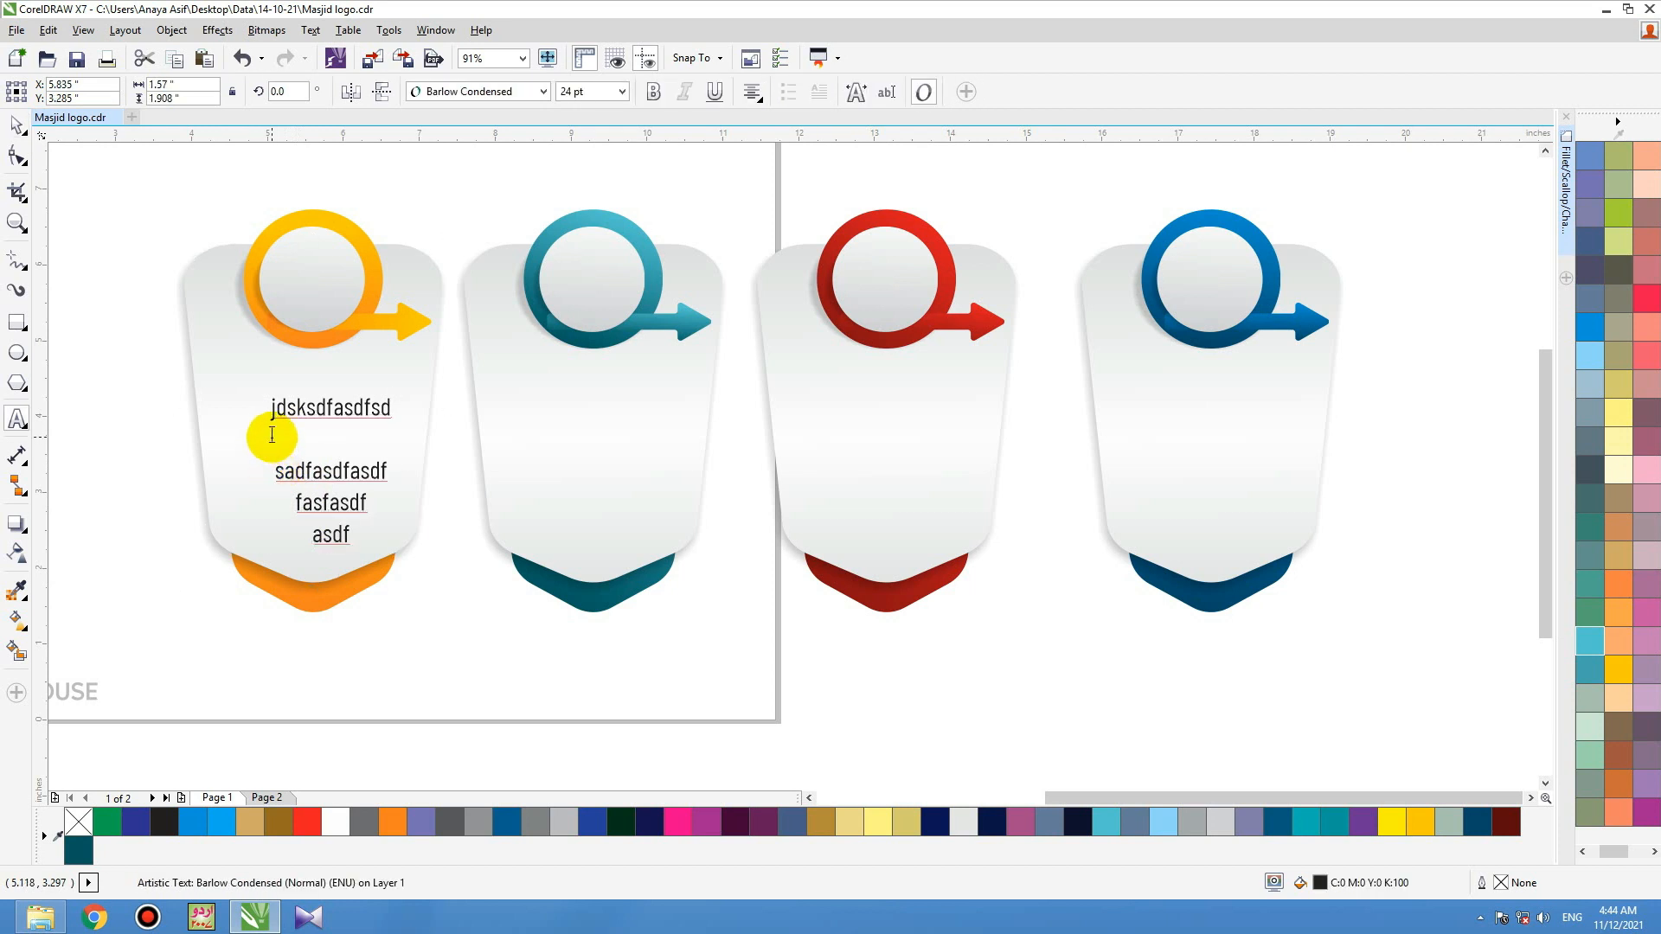
key(BackSpace)
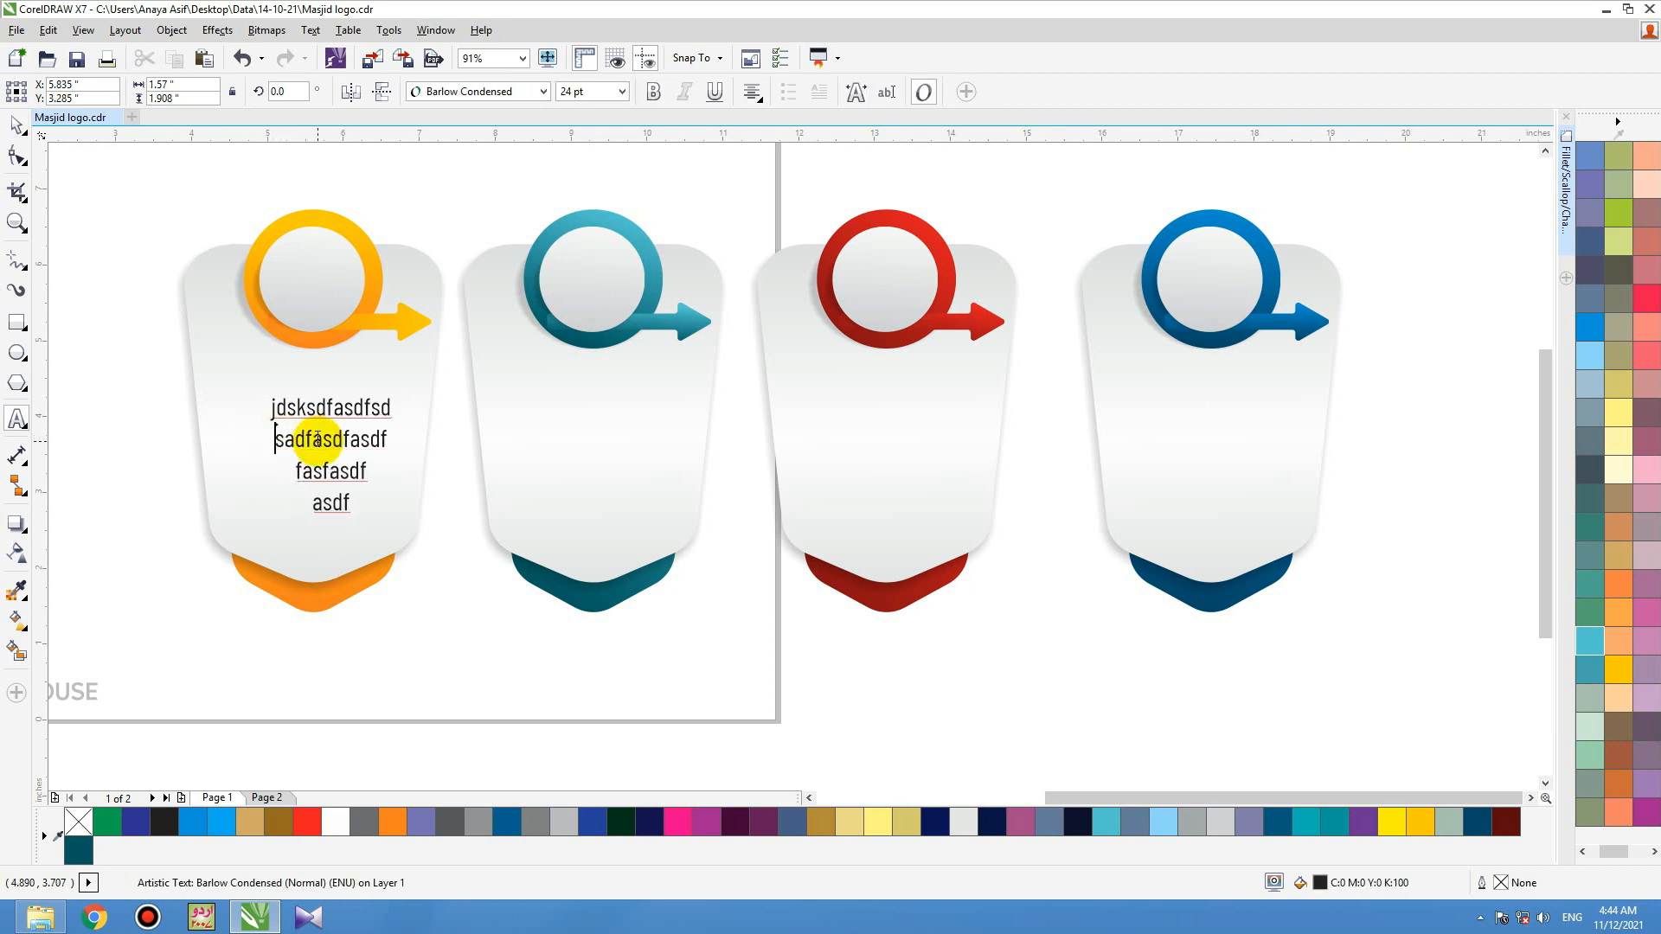
click(17, 132)
Step: Centre the placeholder text horizontally on the first banner's grey panel, and enlarge it to about 31 pt
shift+click(267, 486)
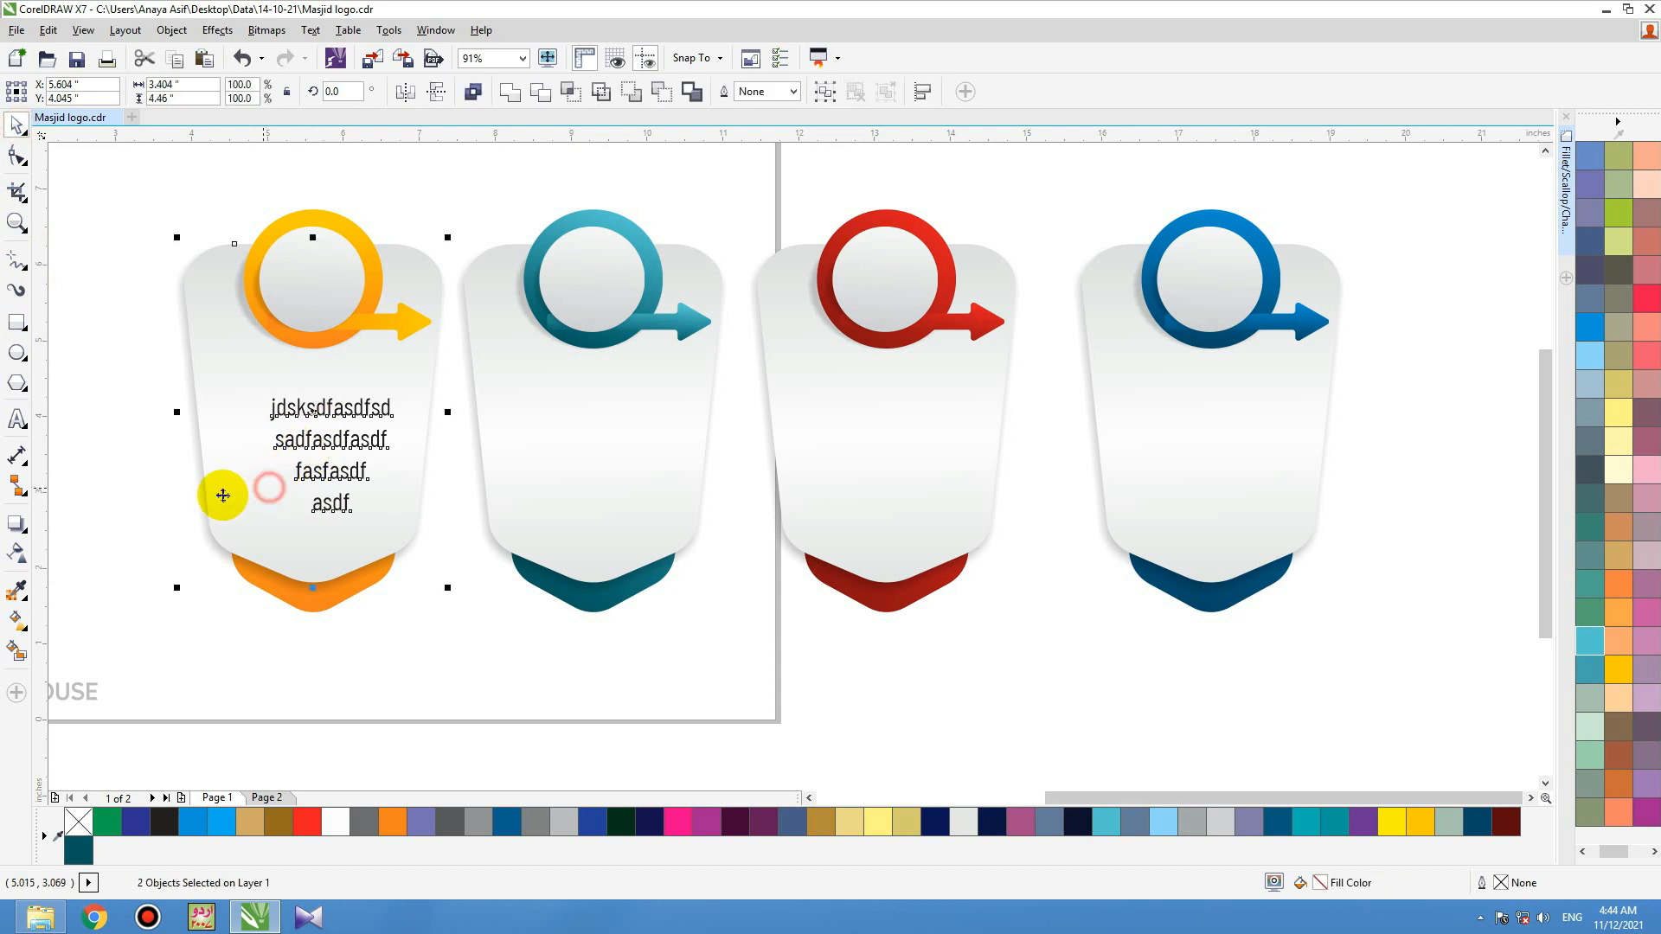
key(c)
click(152, 593)
click(344, 441)
drag(381, 391, 397, 372)
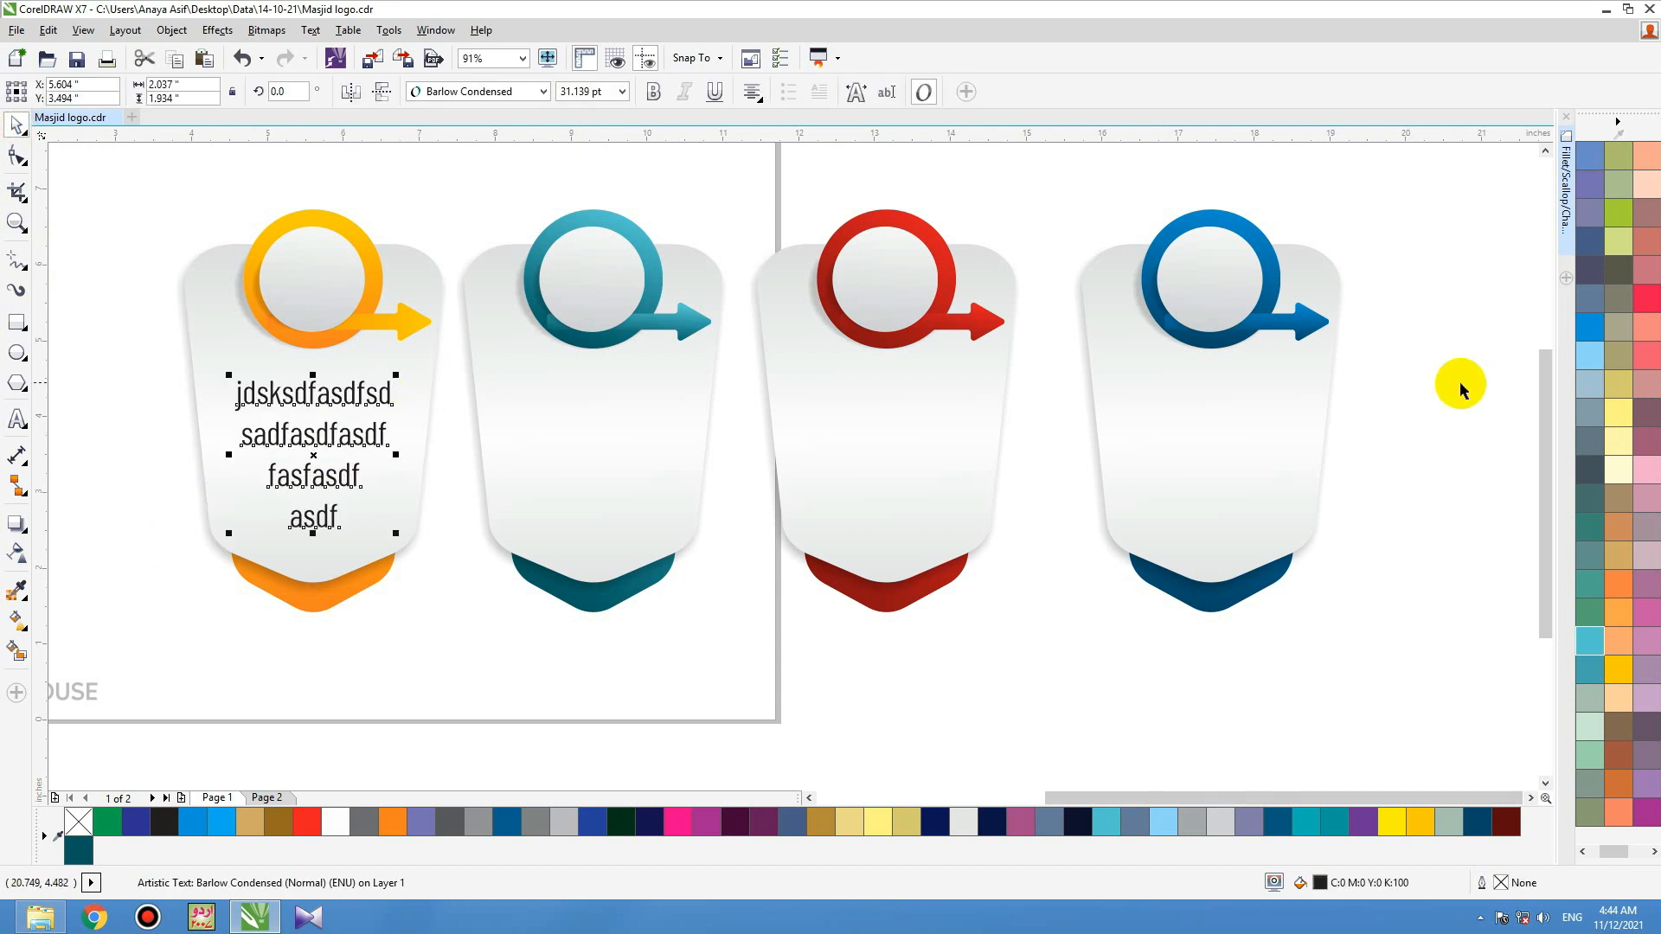
Step: Fill the placeholder text with dark grey (80% black)
drag(1617, 852, 1602, 852)
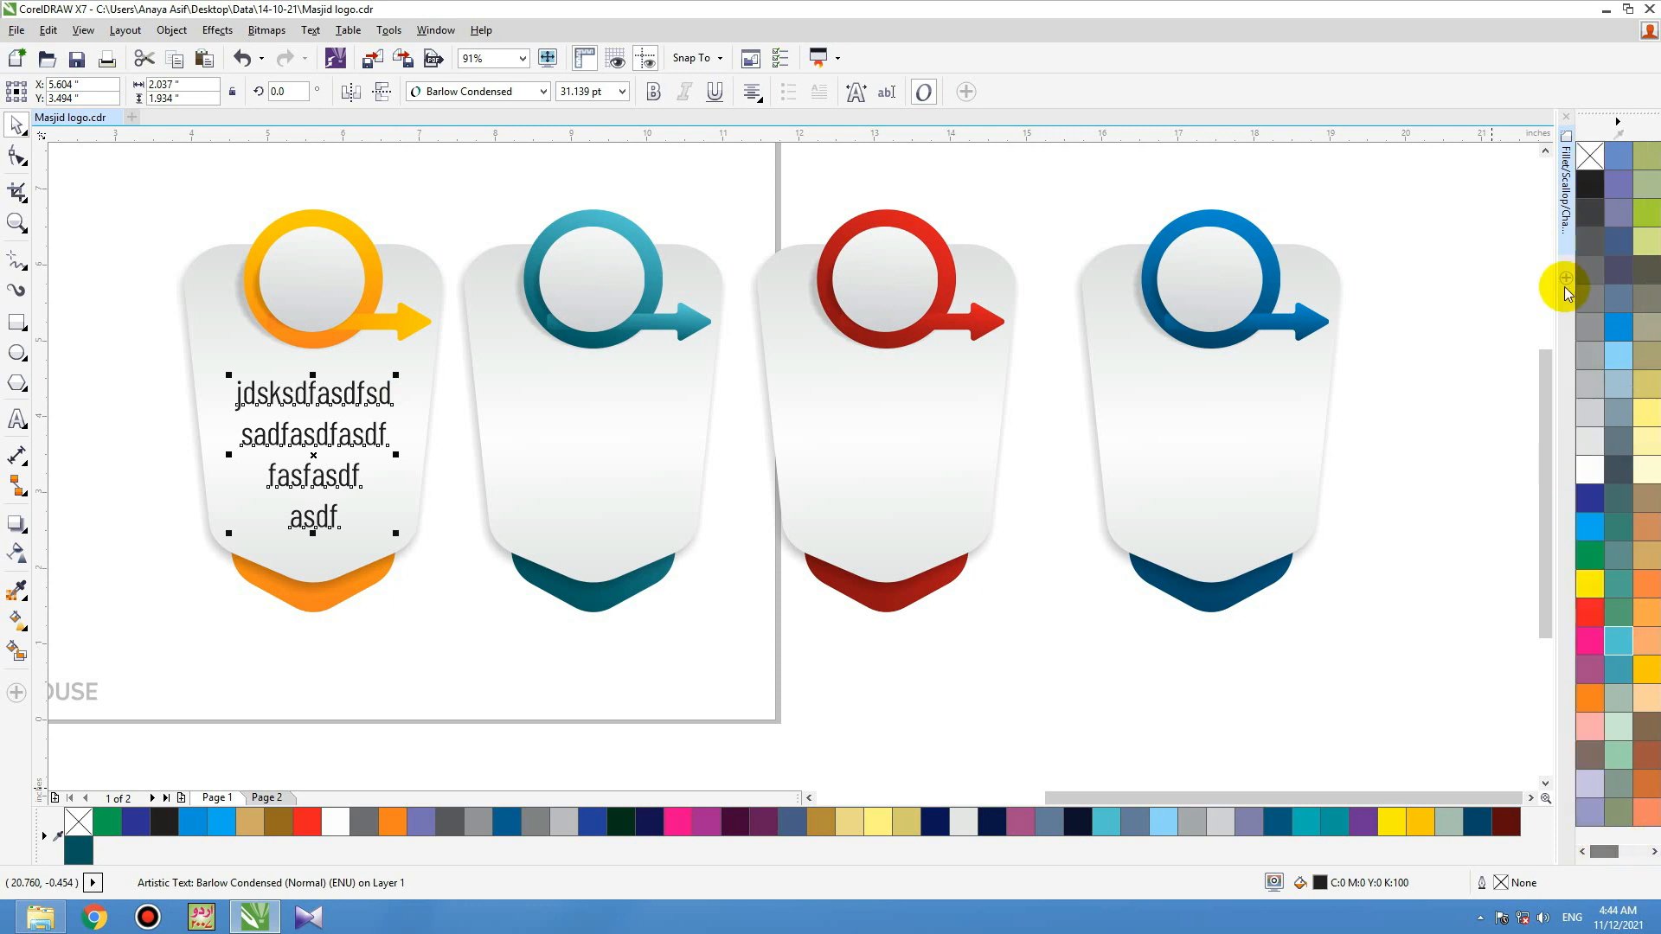
click(1594, 320)
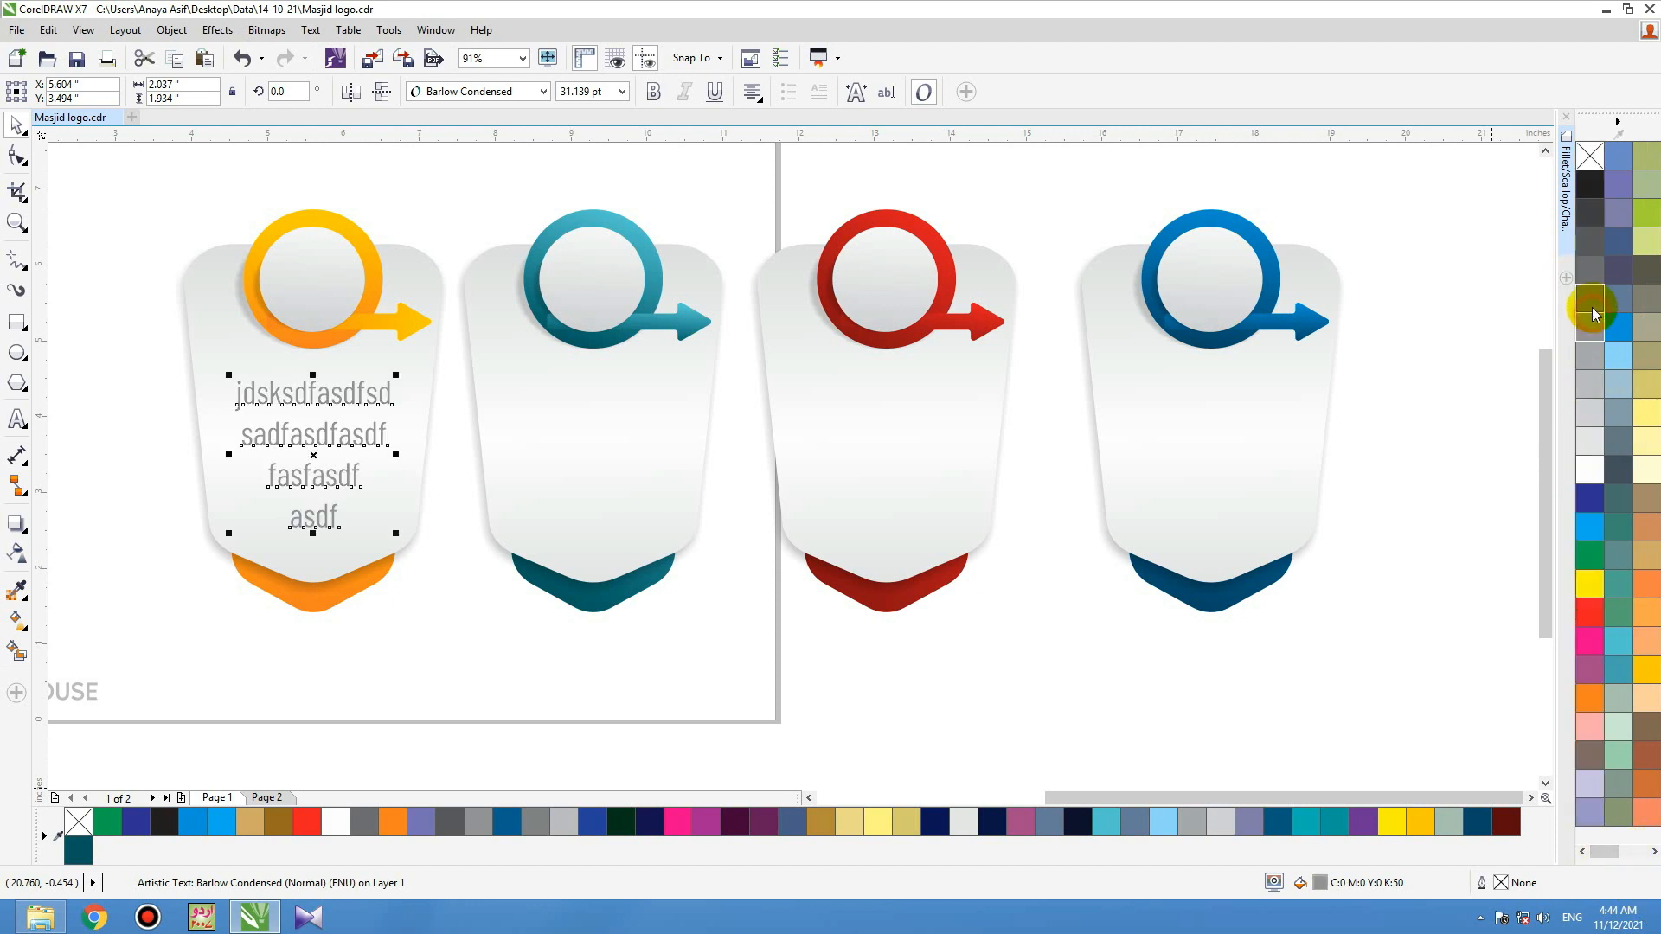
click(1590, 251)
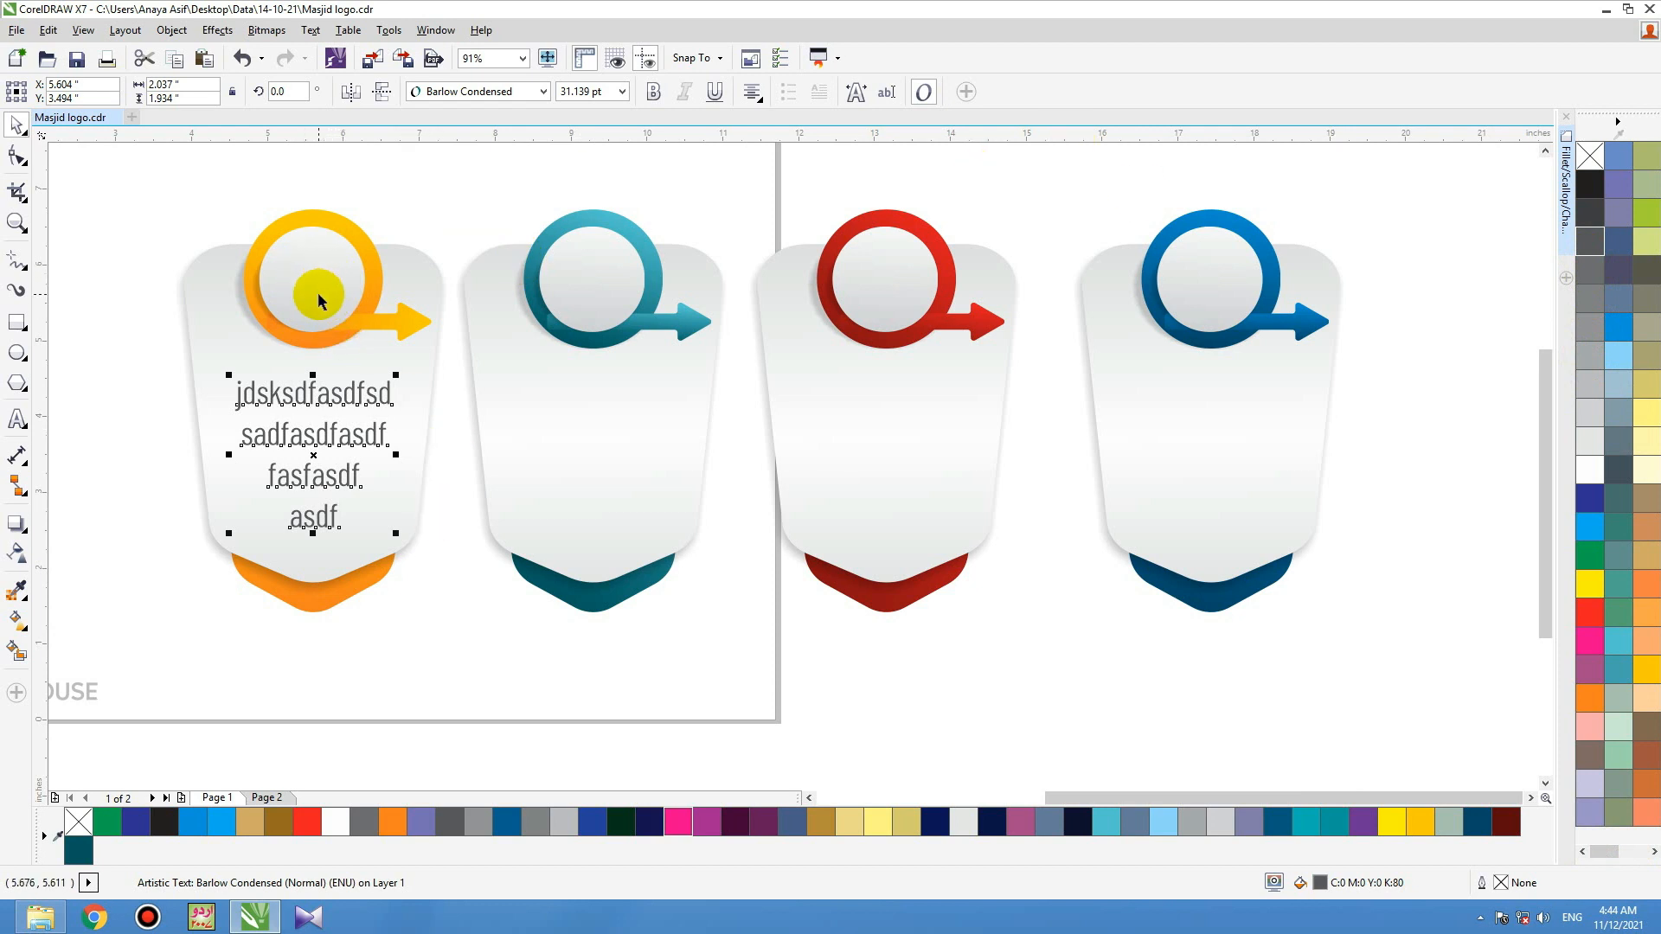
Step: Add the artistic text "01" beside the first banner and set its font to Ava Meridian
click(35, 427)
click(53, 448)
text(01)
click(17, 123)
click(538, 90)
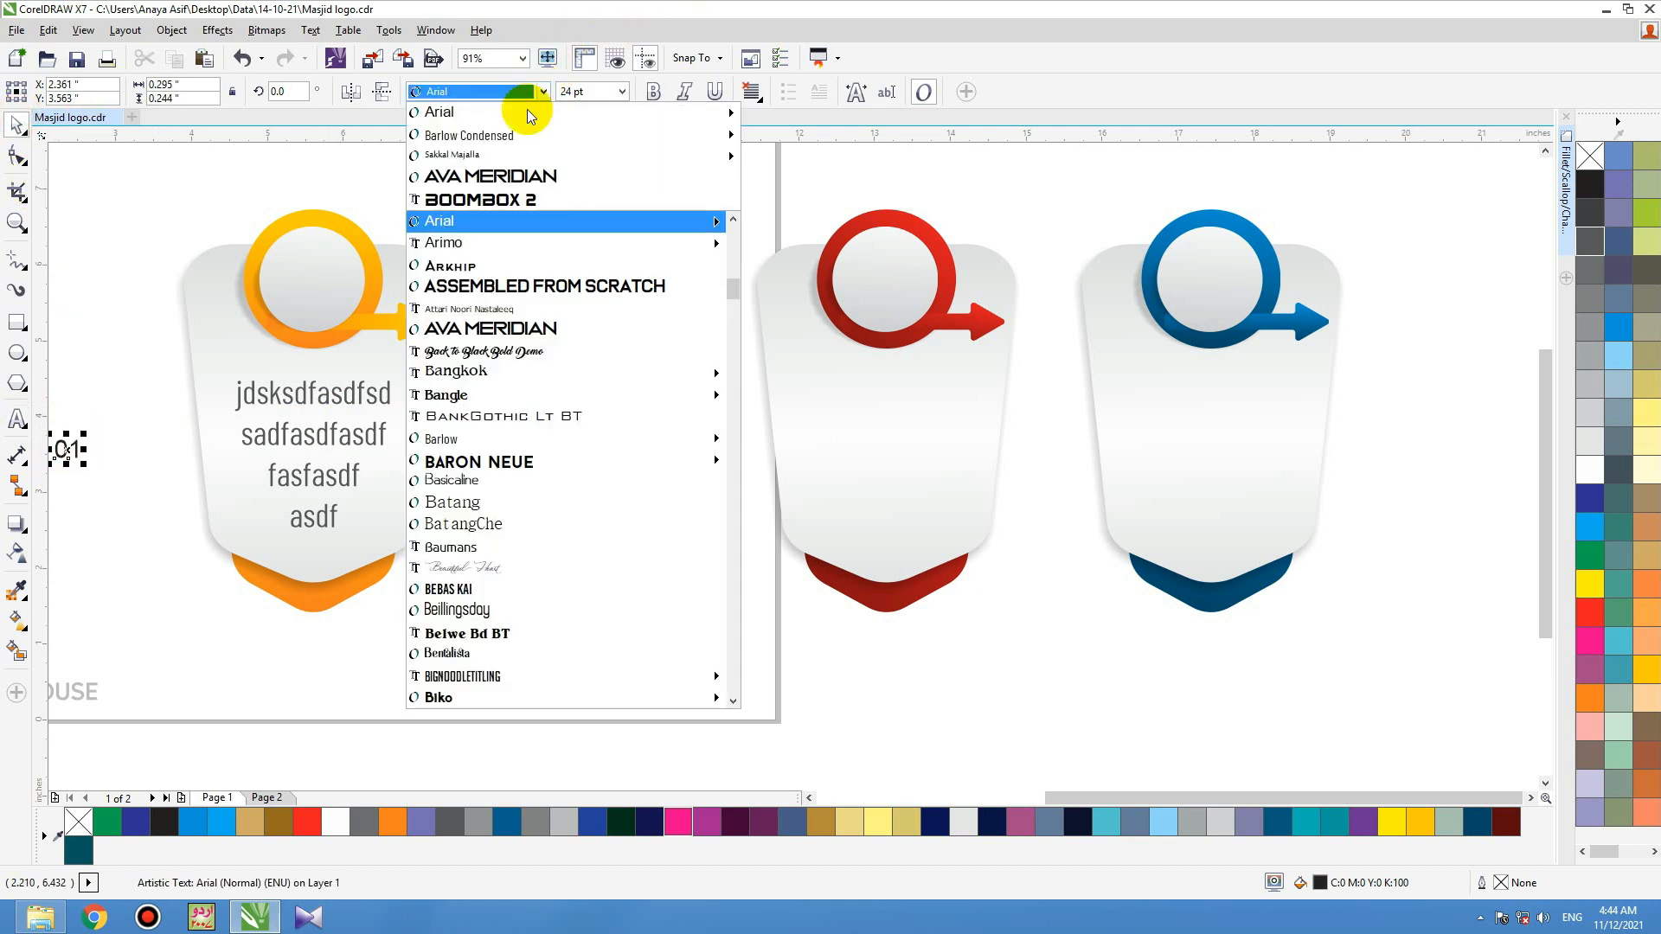
click(490, 176)
Step: Move the "01" into the first banner's ring and centre it horizontally and vertically on the inner circle
drag(90, 461, 338, 301)
click(360, 296)
click(522, 165)
click(310, 290)
shift+click(347, 249)
key(c)
key(e)
click(482, 190)
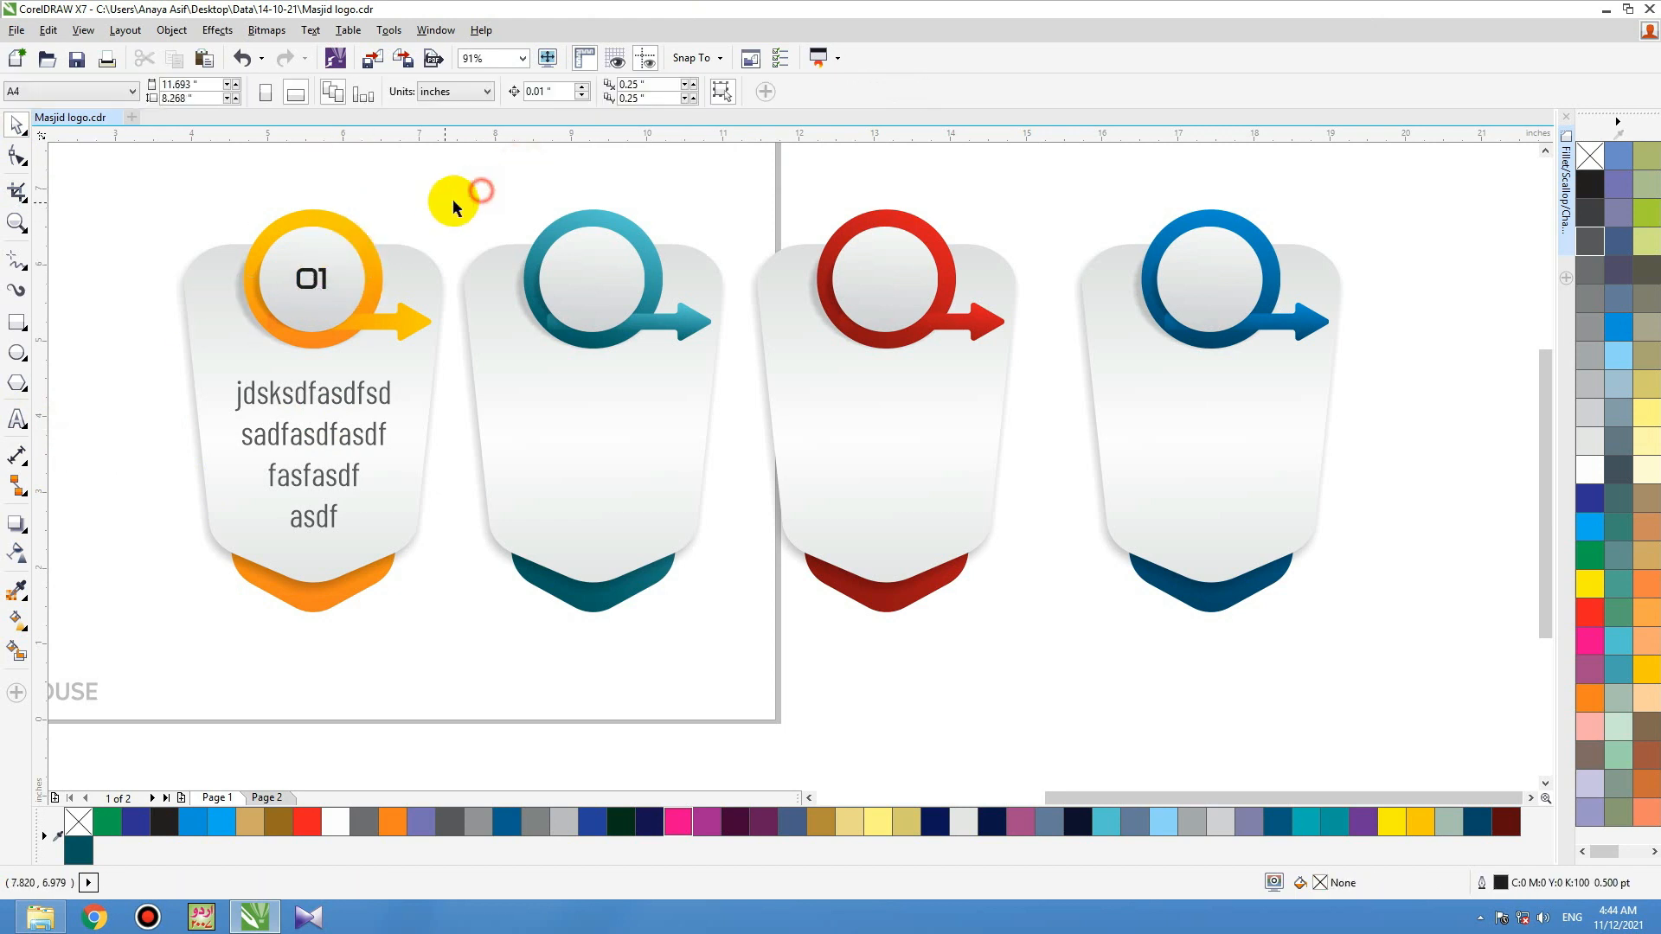
Step: Enlarge the "01" about its centre to about 51 pt
scroll(205, 470, up, 2)
click(771, 353)
drag(772, 349, 811, 317)
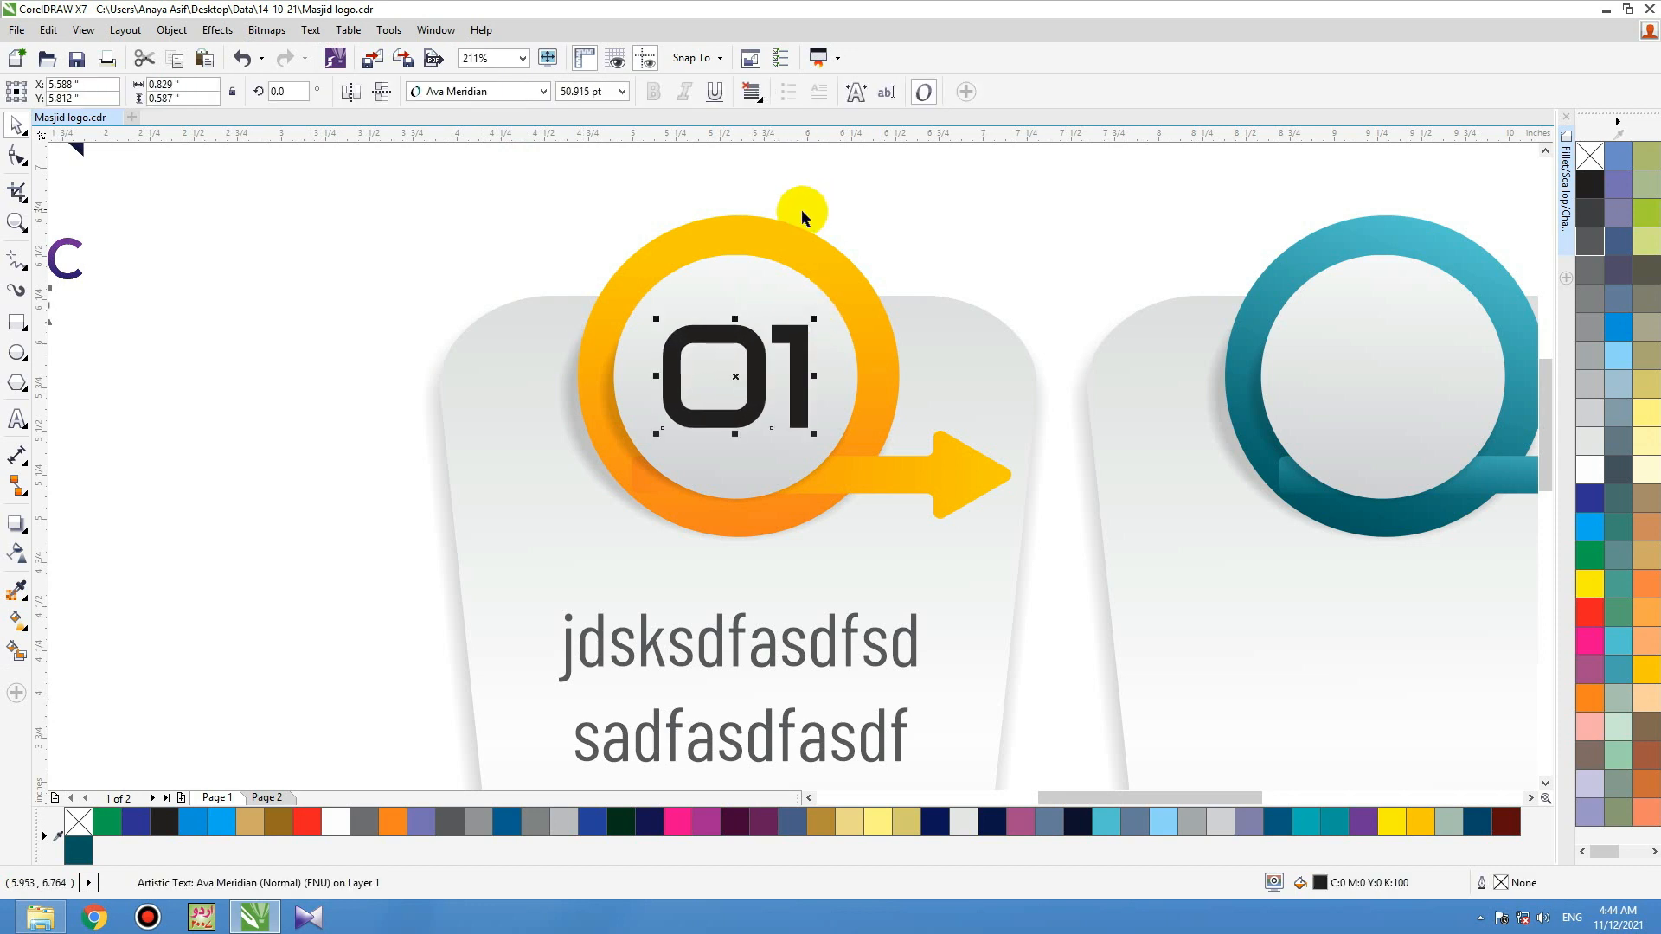
Step: Copy the outline pen, outline color and fill properties from the orange ring to the "01"
click(45, 30)
click(113, 353)
click(725, 440)
click(721, 424)
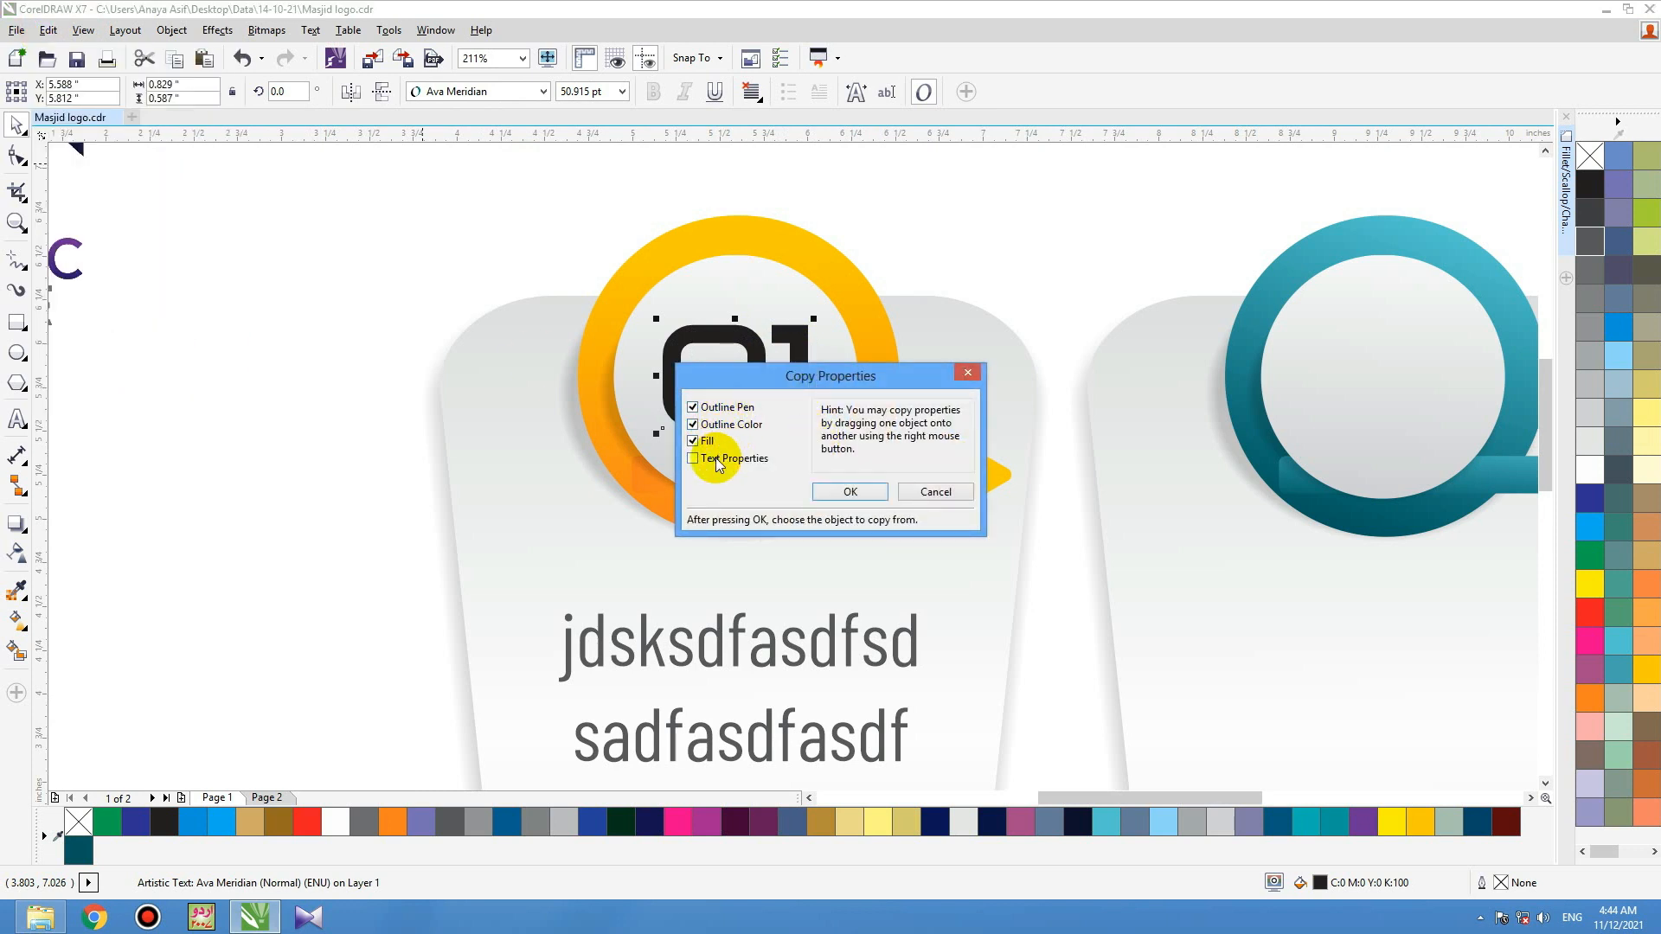
click(851, 491)
click(737, 230)
click(889, 211)
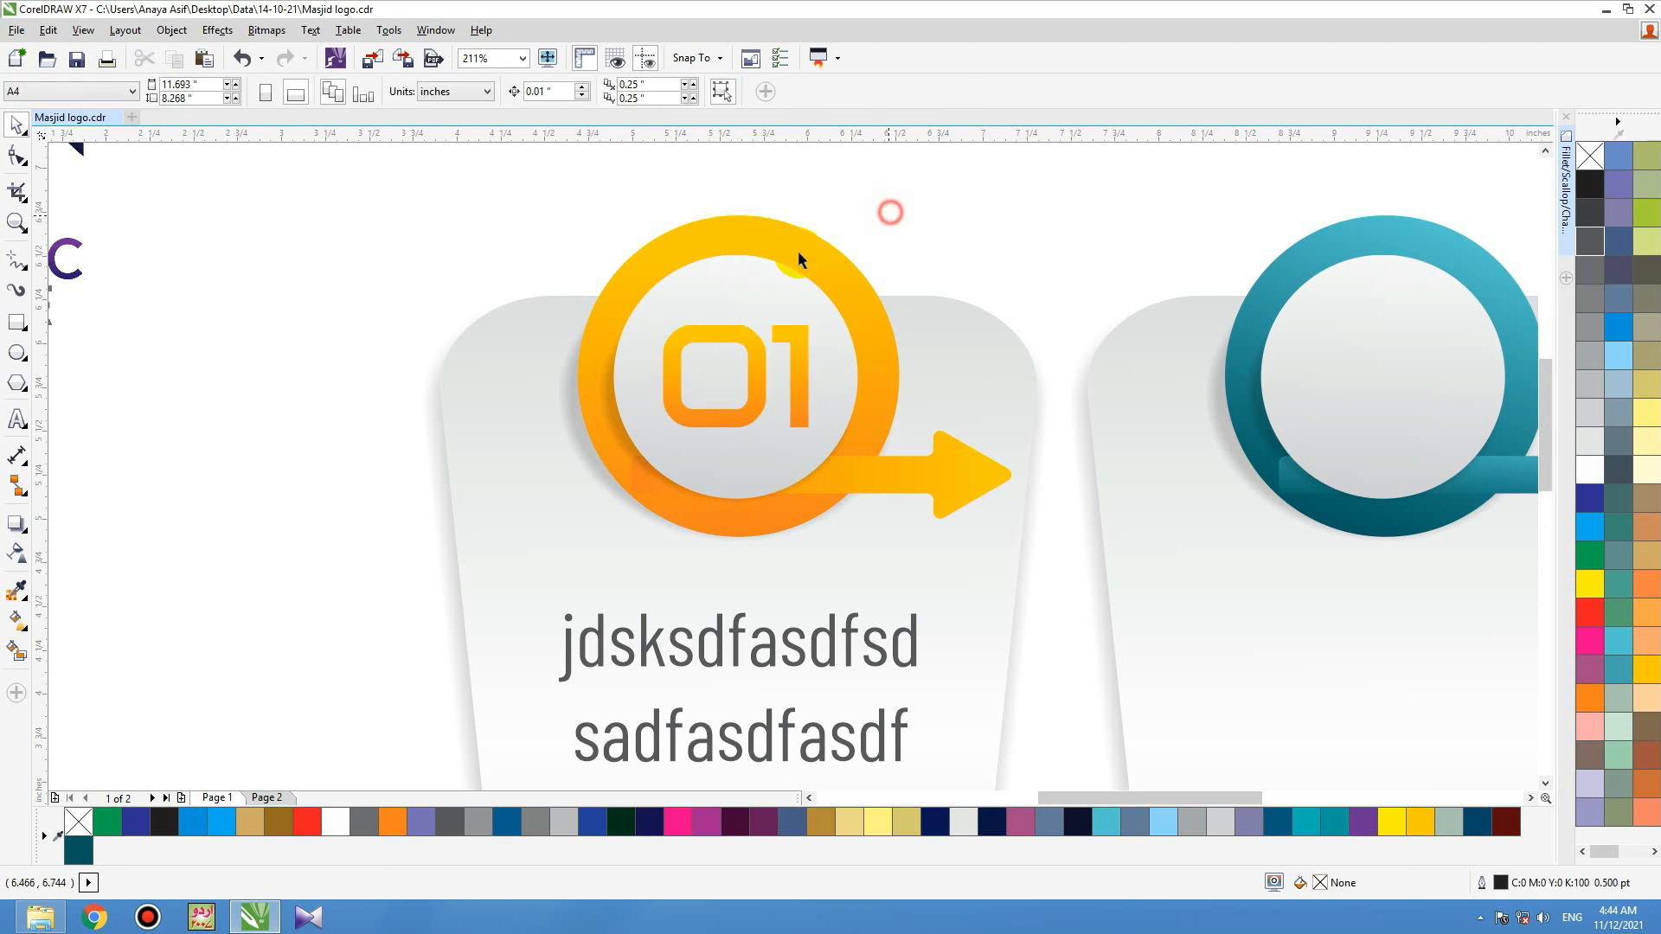
scroll(702, 285, down, 5)
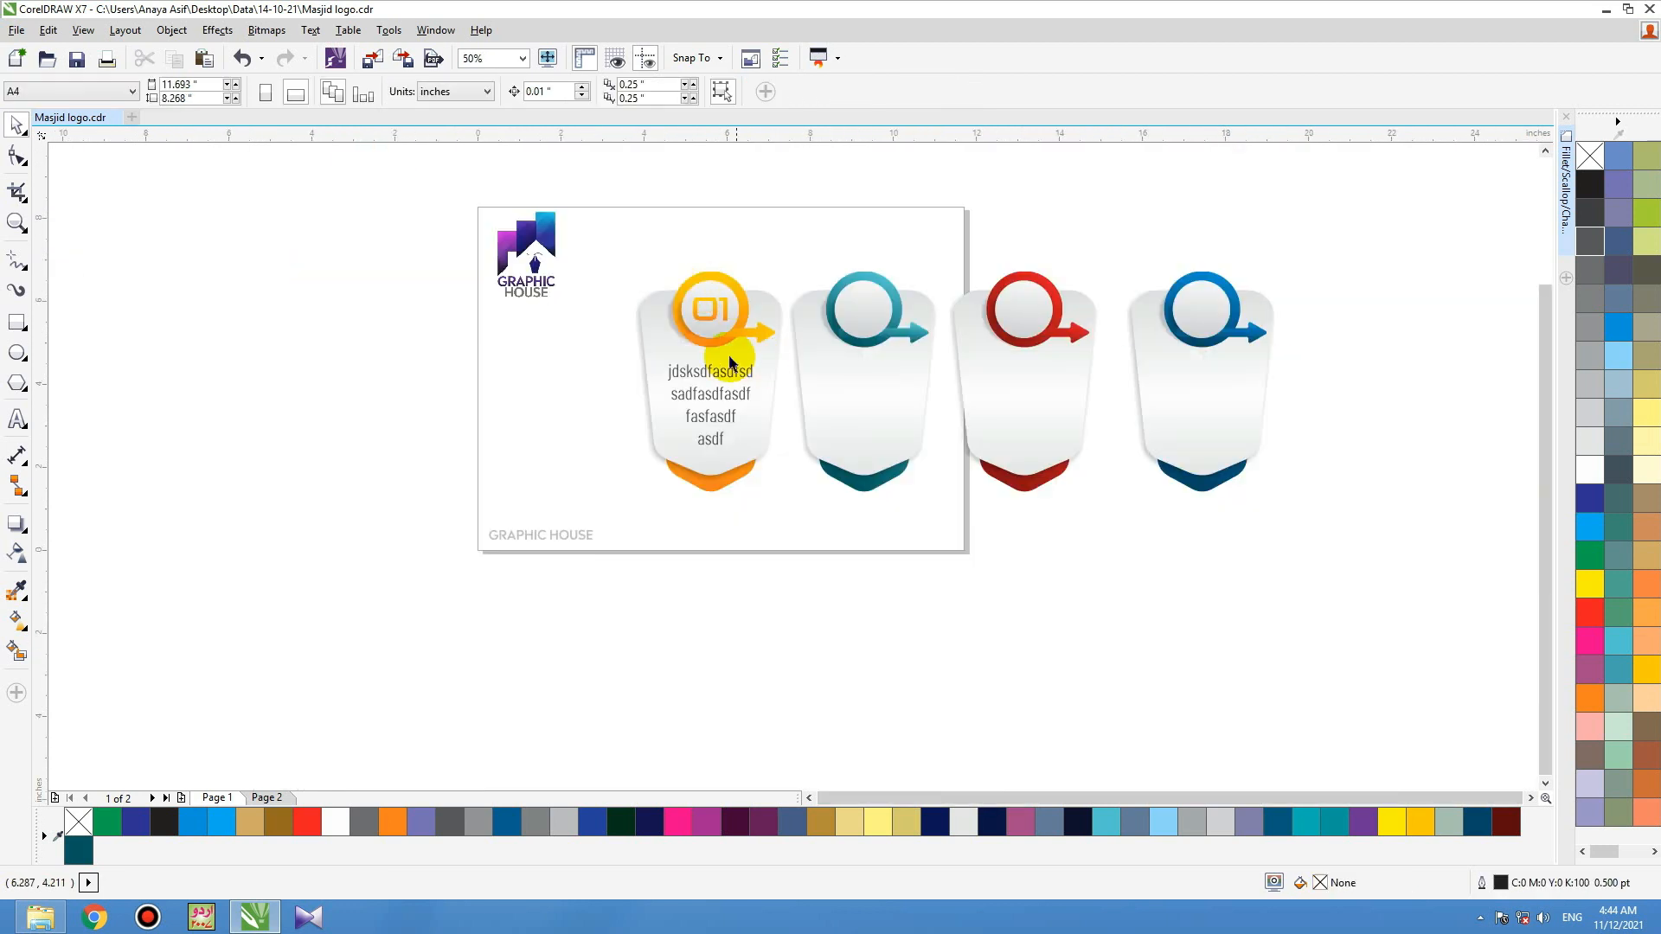